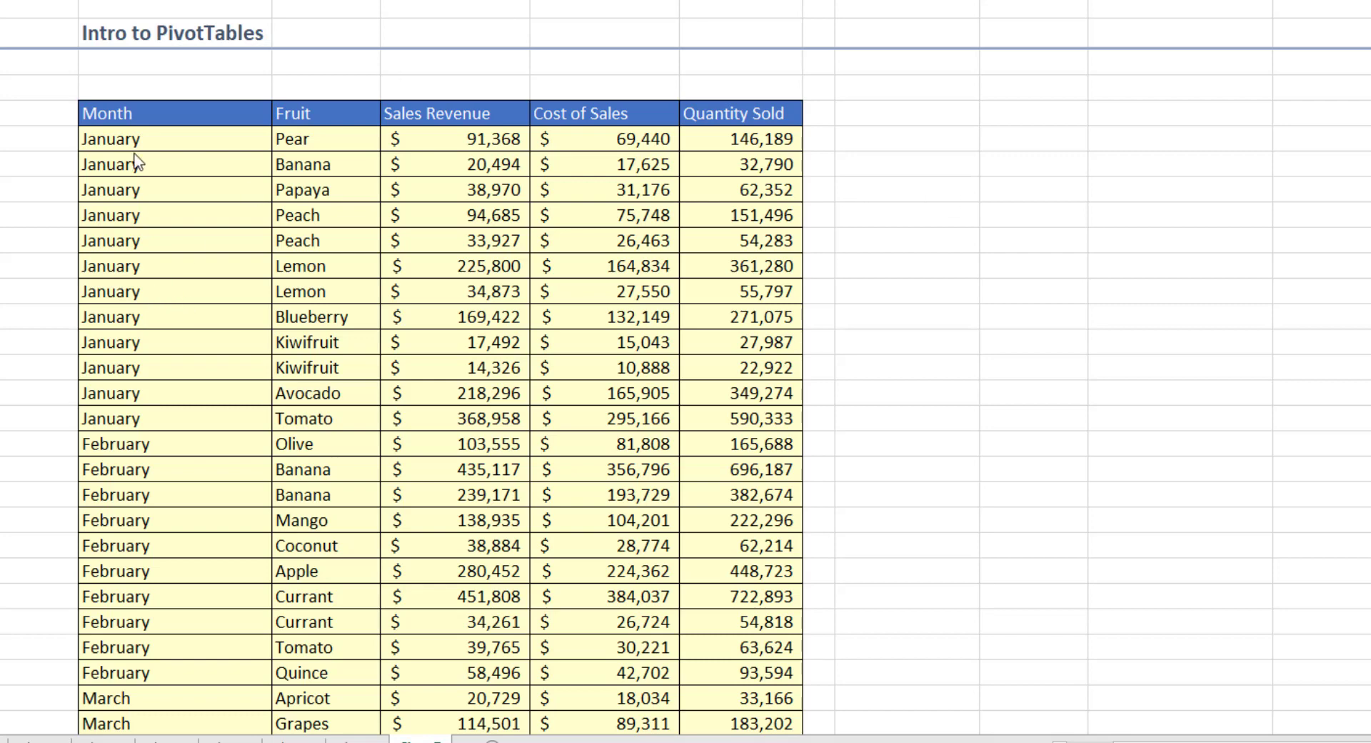
# Step: Review the Month, Fruit, Sales Revenue, Cost of Sales and Quantity Sold columns of the sales table
pyautogui.click(141, 122)
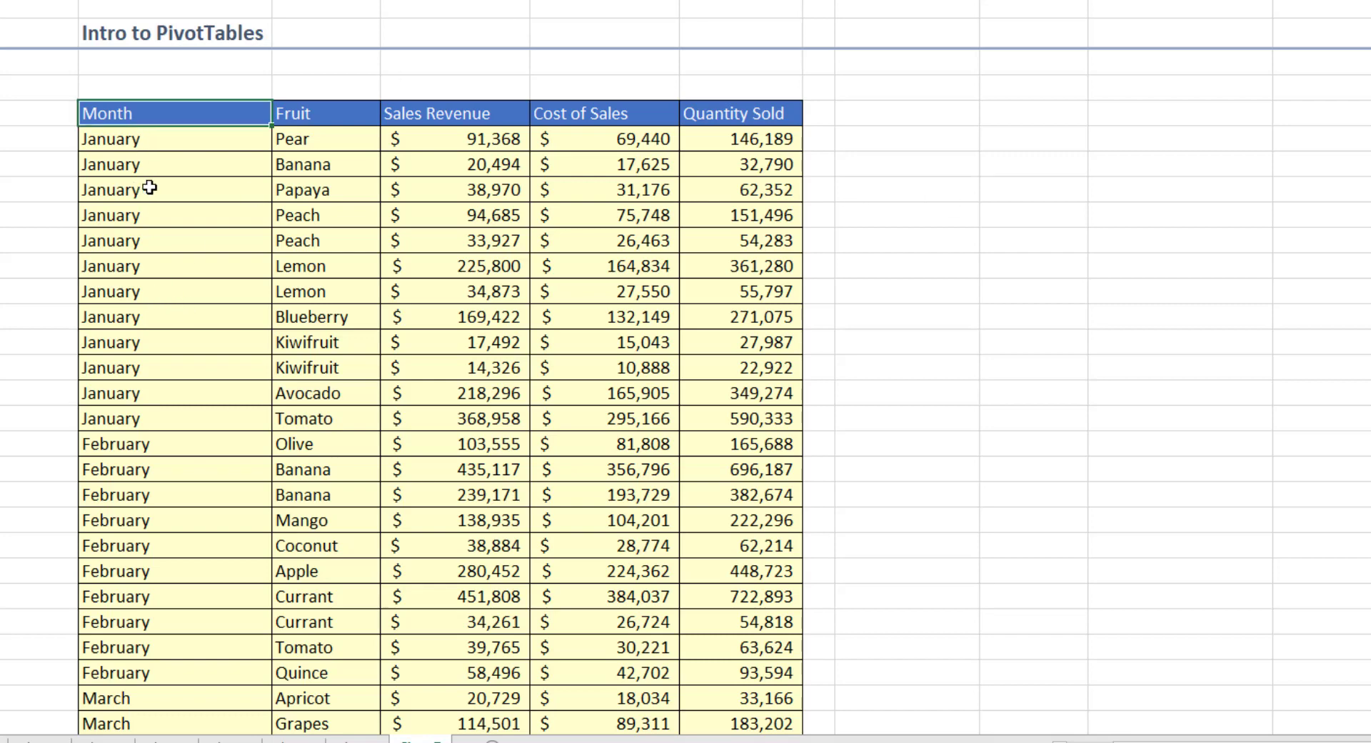
pyautogui.moveTo(149, 188); pyautogui.dragTo(97, 465)
pyautogui.moveTo(353, 190); pyautogui.dragTo(338, 540)
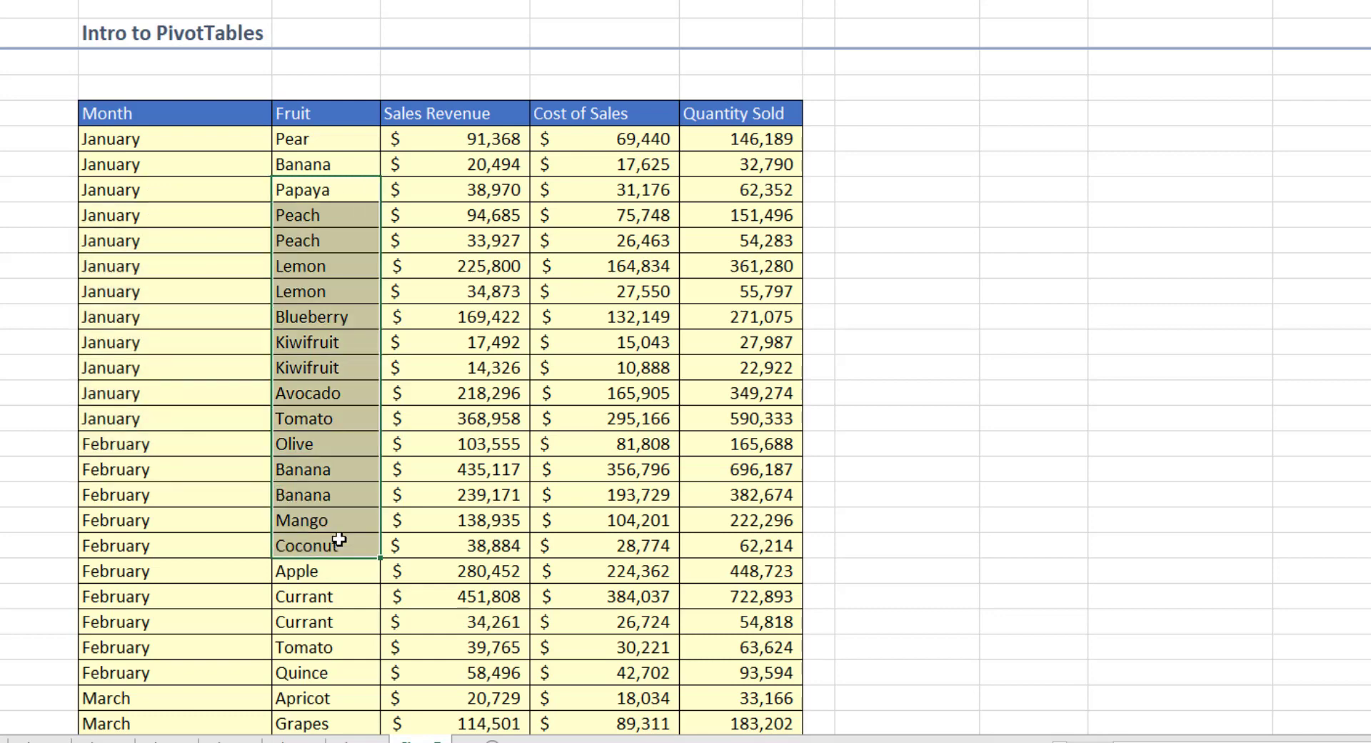
pyautogui.moveTo(478, 214); pyautogui.dragTo(500, 494)
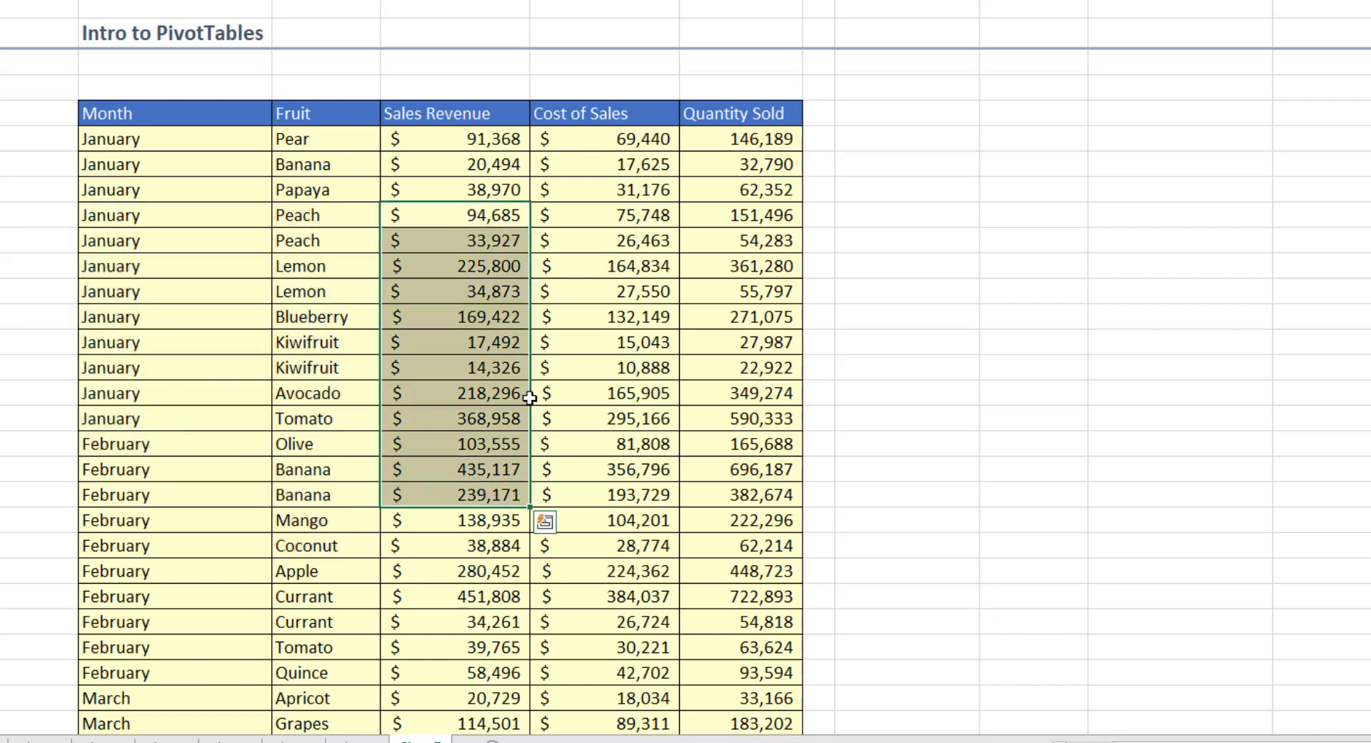
pyautogui.moveTo(569, 214); pyautogui.dragTo(571, 493)
pyautogui.moveTo(735, 214); pyautogui.dragTo(749, 412)
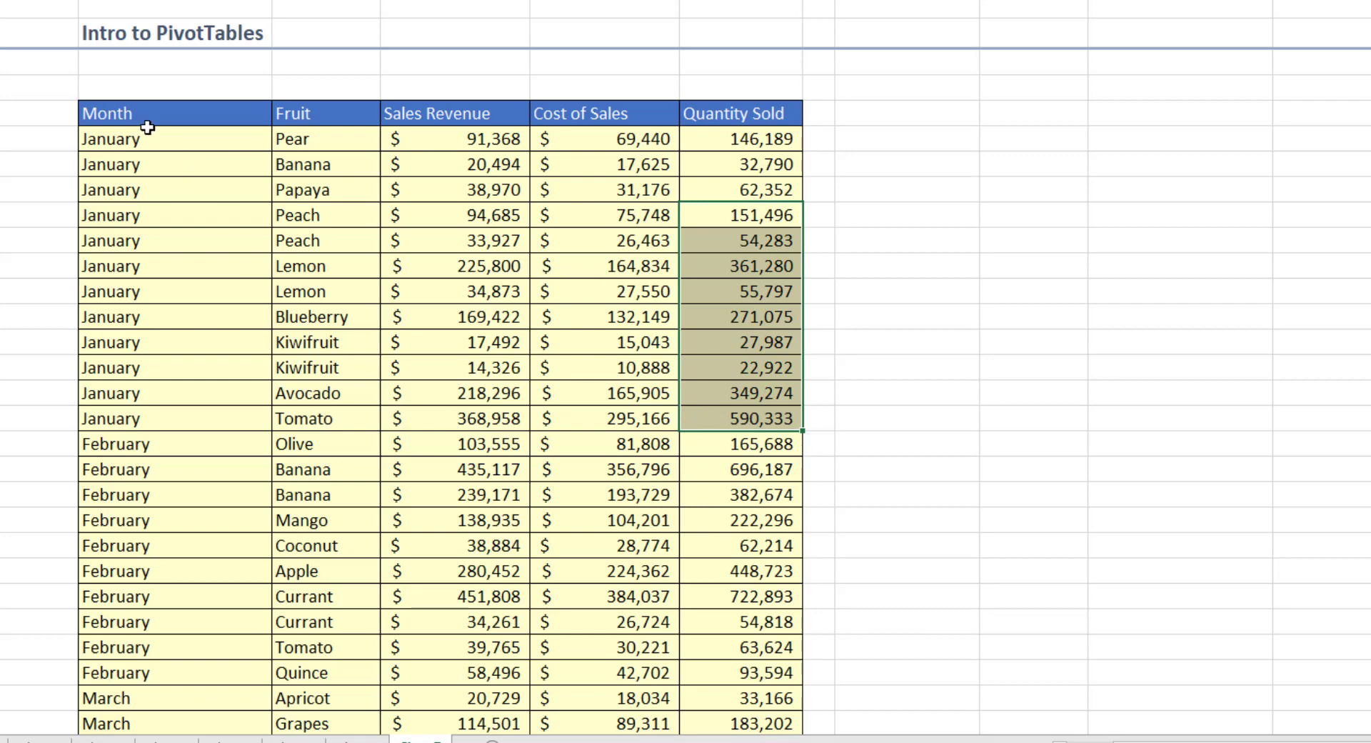
pyautogui.moveTo(143, 114); pyautogui.dragTo(607, 215)
pyautogui.moveTo(358, 357); pyautogui.dragTo(353, 441)
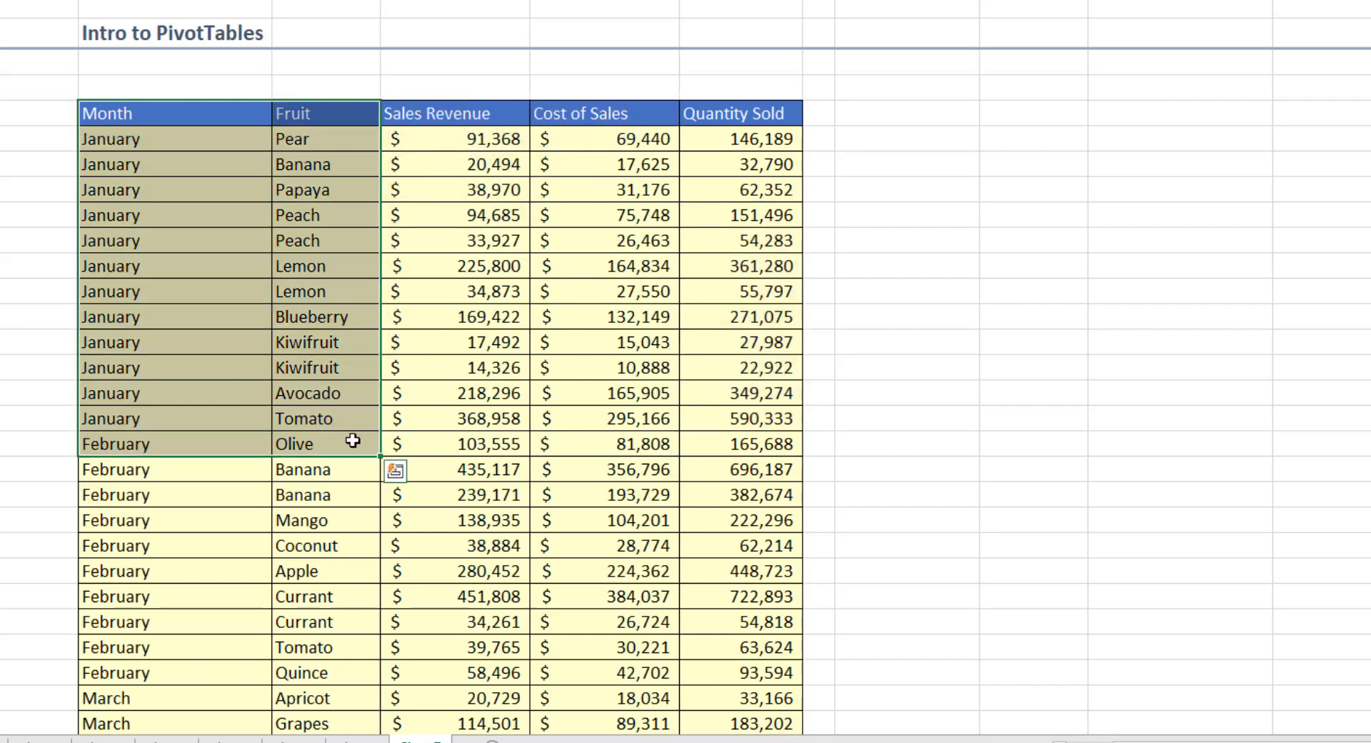
pyautogui.click(571, 418)
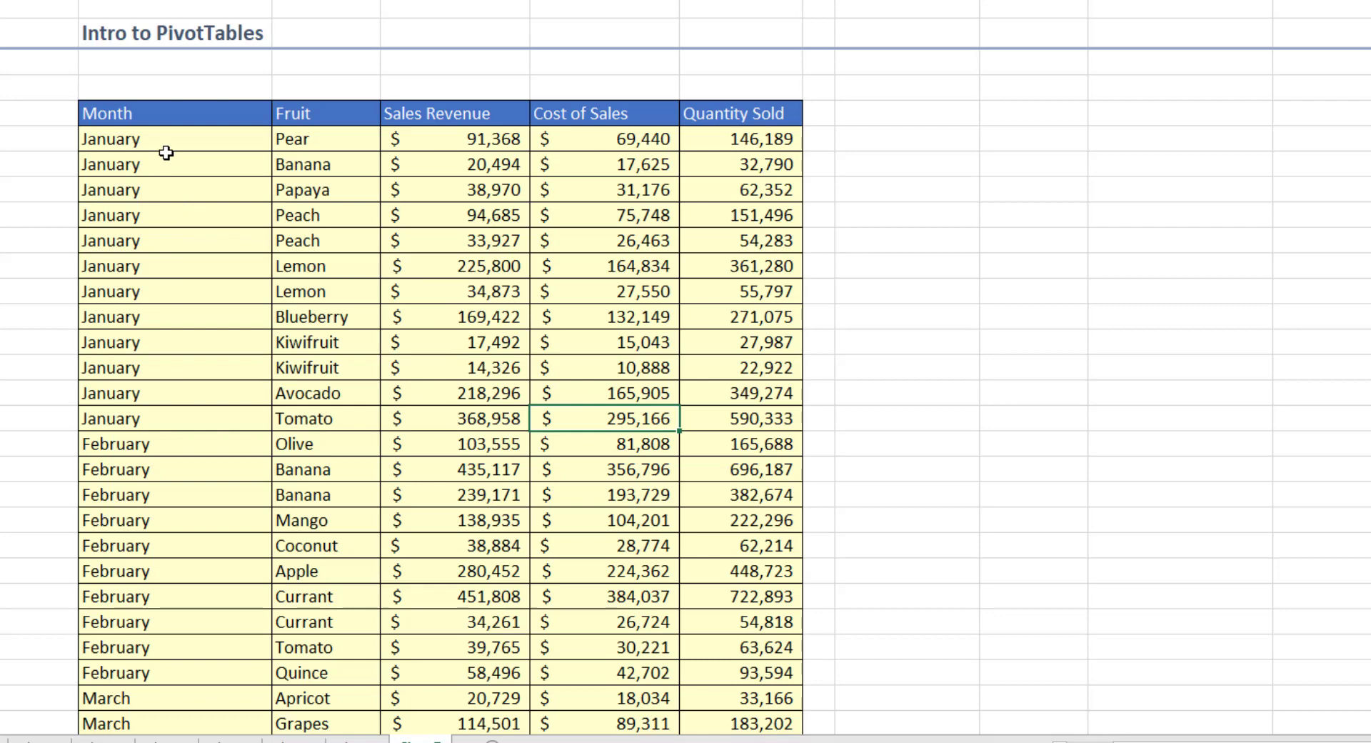
pyautogui.click(251, 365)
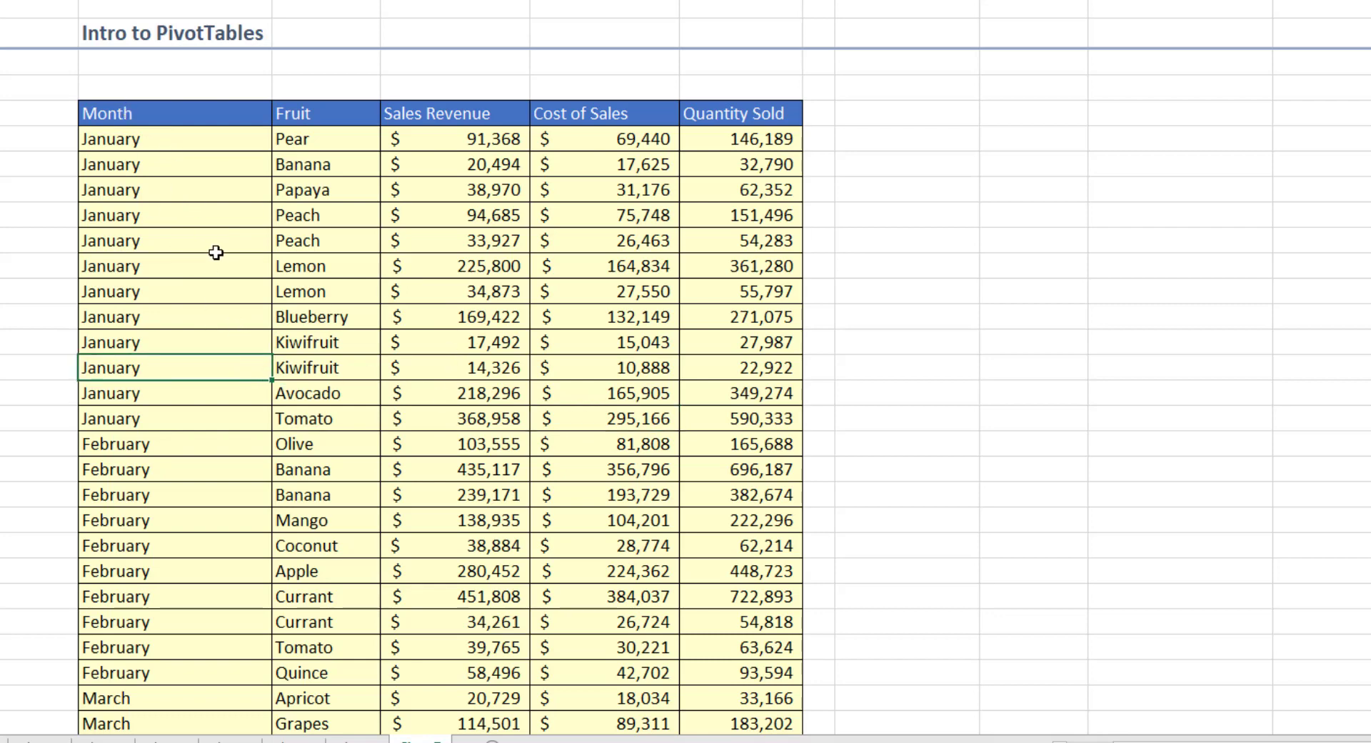
# Step: Select the full table C16:G151 and insert a PivotTable at I16 on the same sheet
pyautogui.click(135, 114)
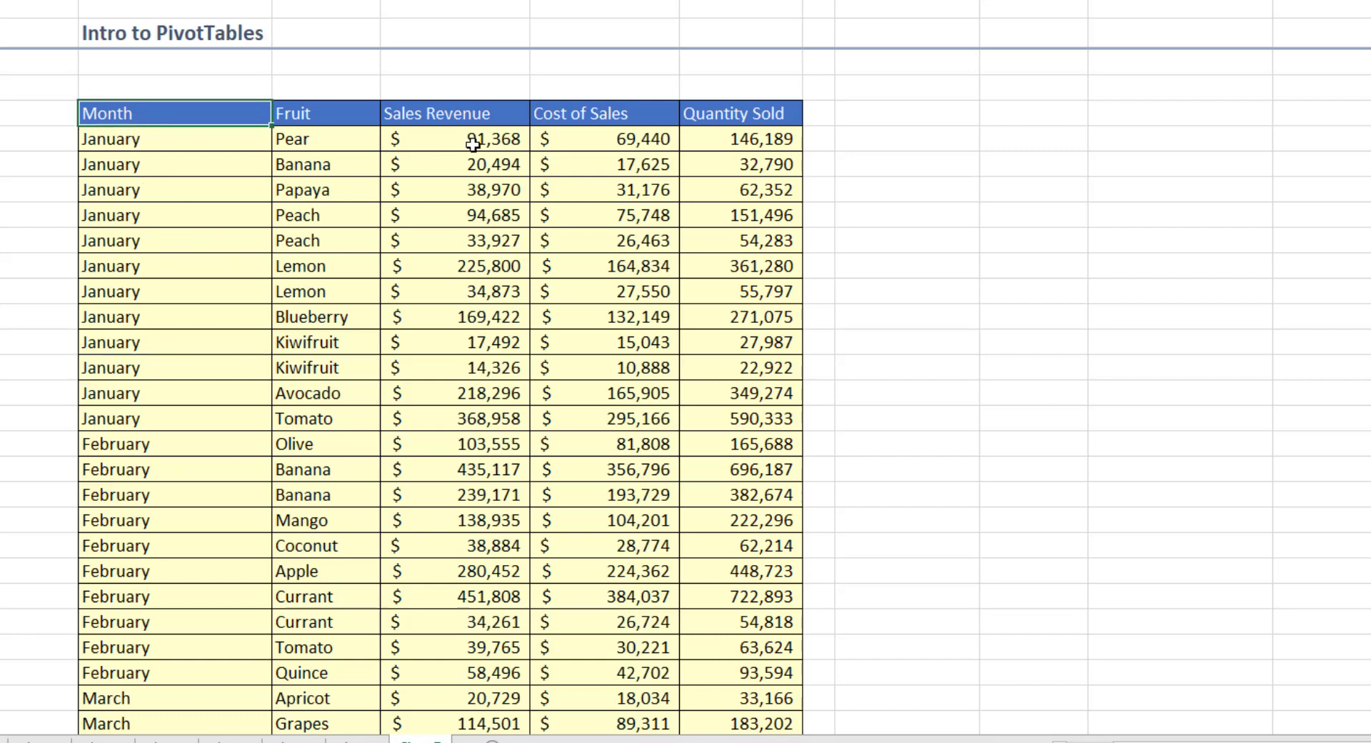
pyautogui.hotkey('ctrl', 'shift', 'Right')
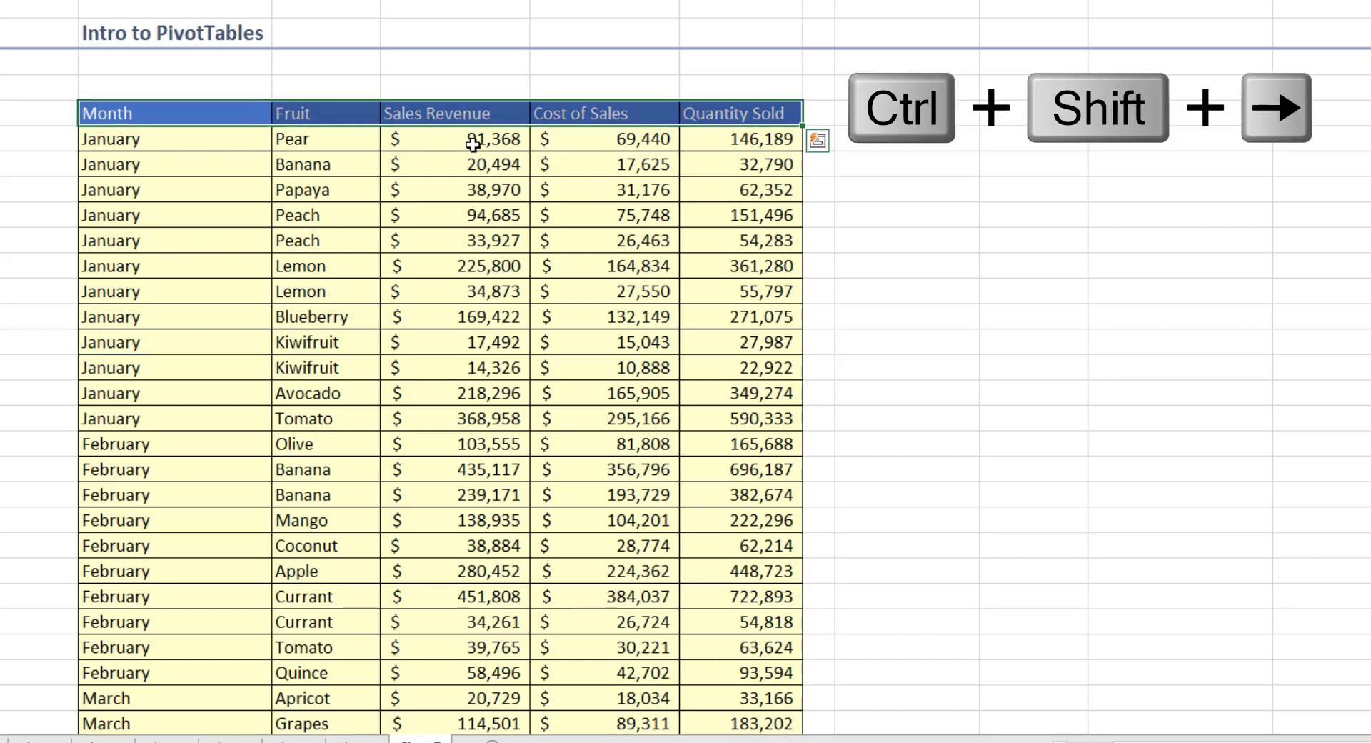
pyautogui.hotkey('ctrl', 'shift', 'Down')
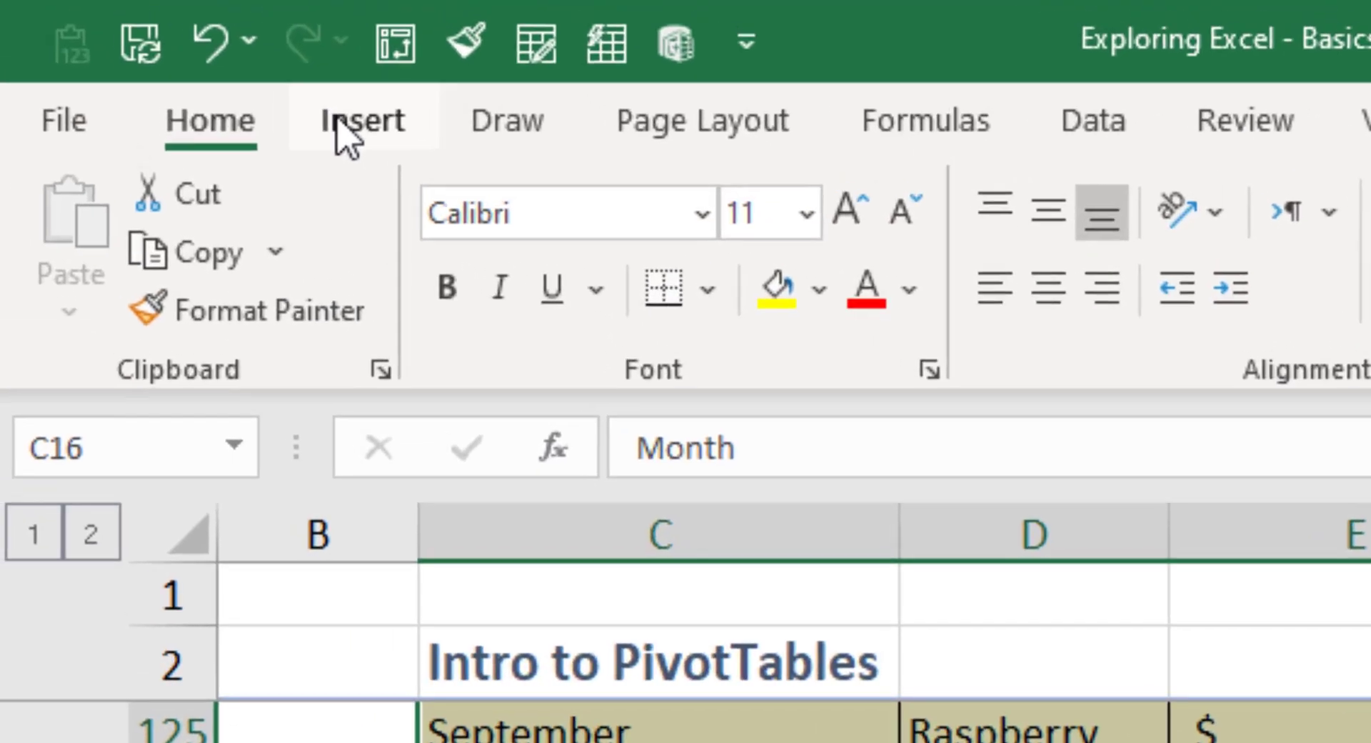
pyautogui.click(346, 113)
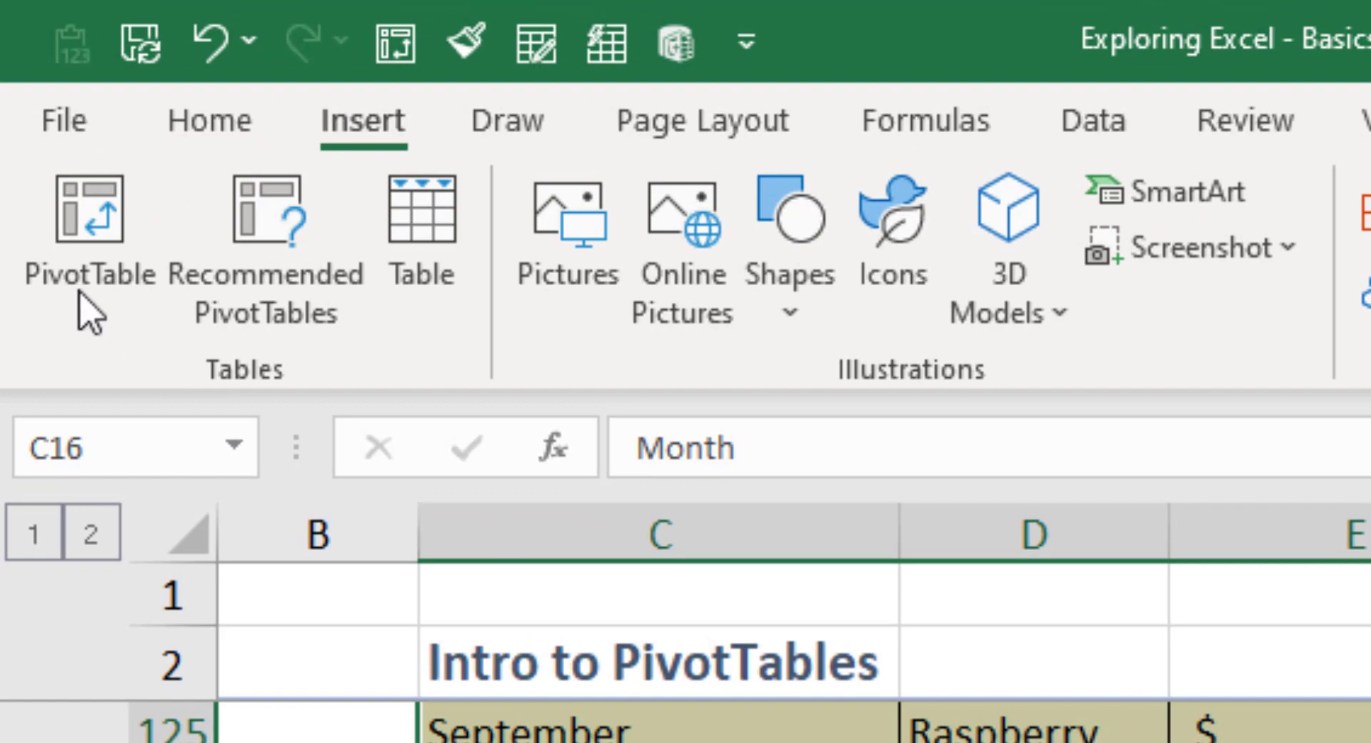
pyautogui.click(70, 269)
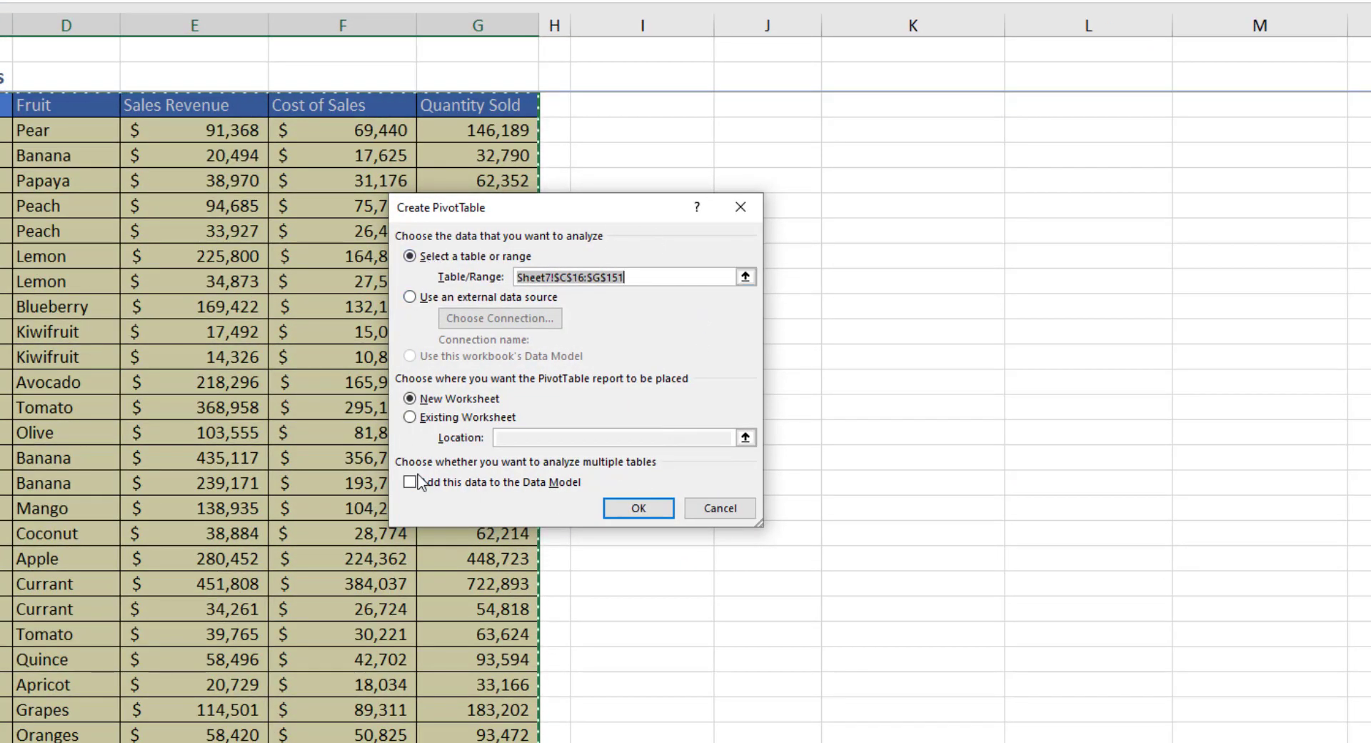
pyautogui.click(476, 421)
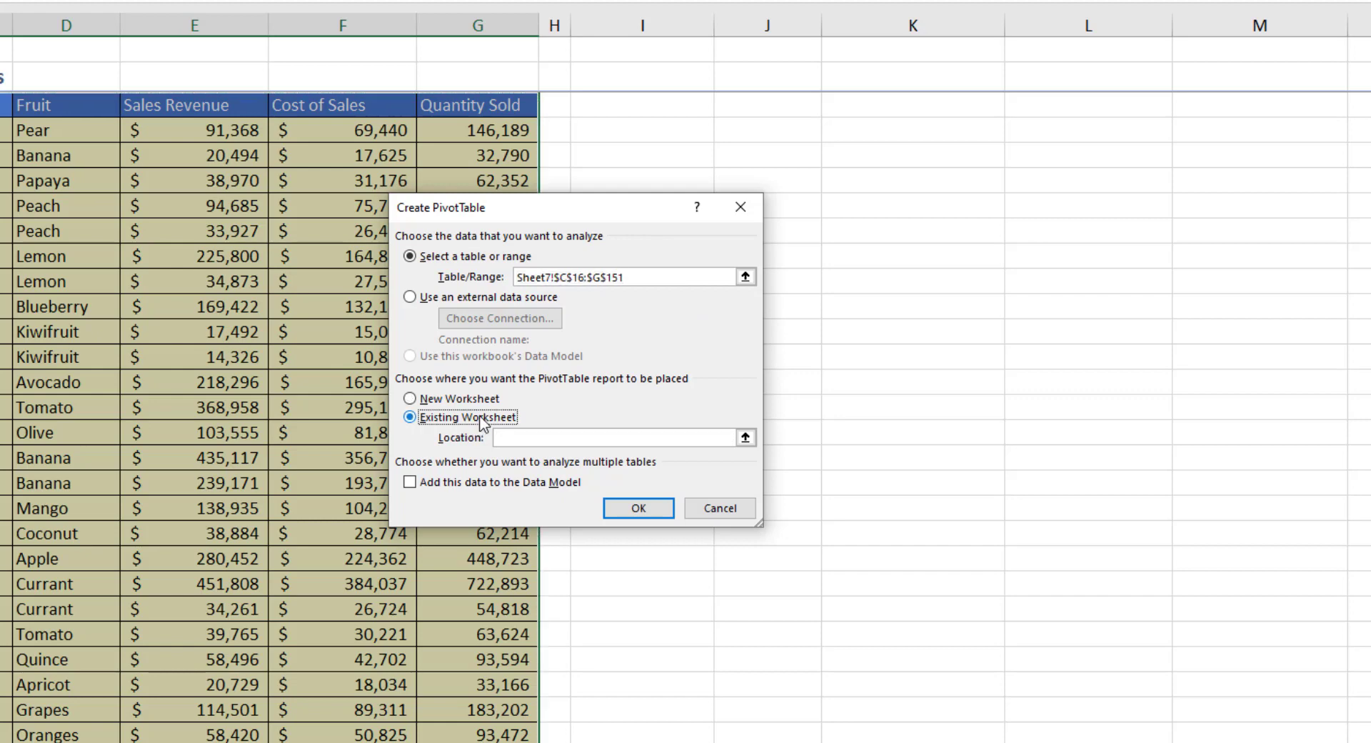
pyautogui.click(656, 106)
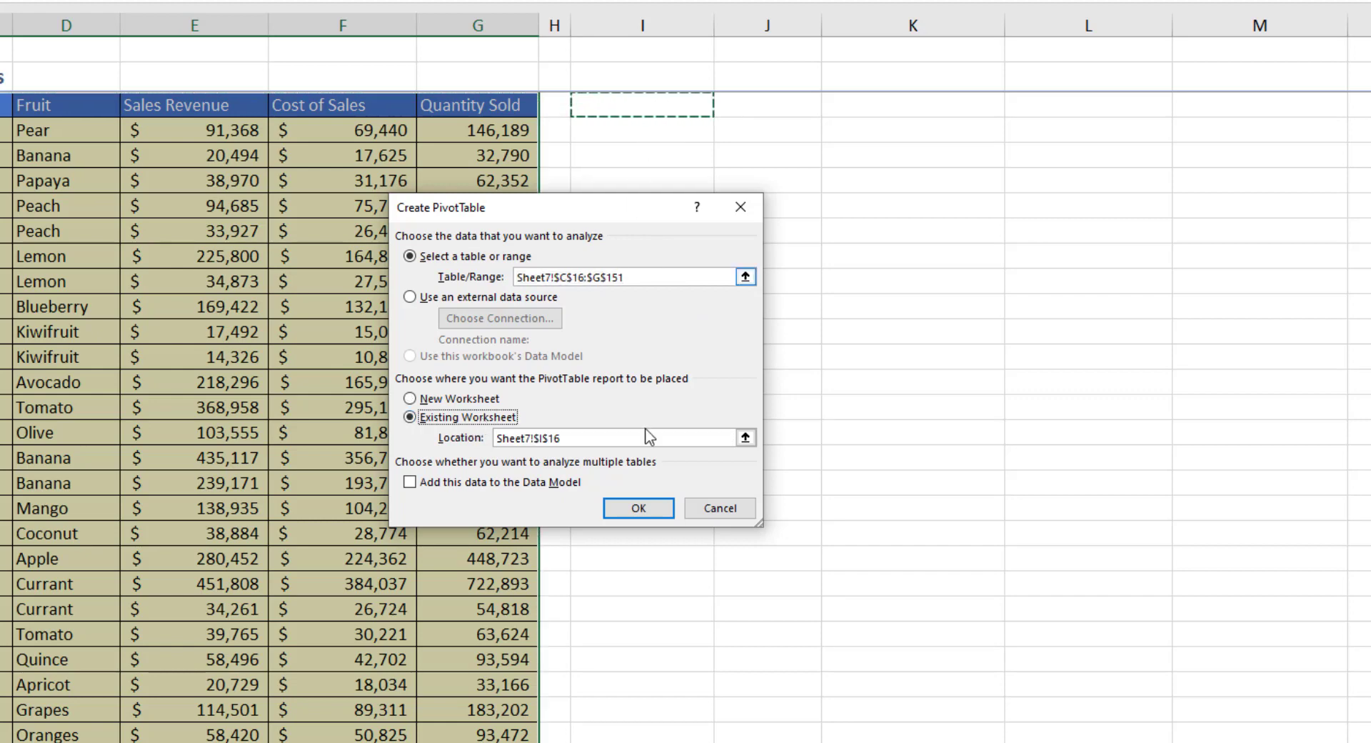
pyautogui.click(638, 507)
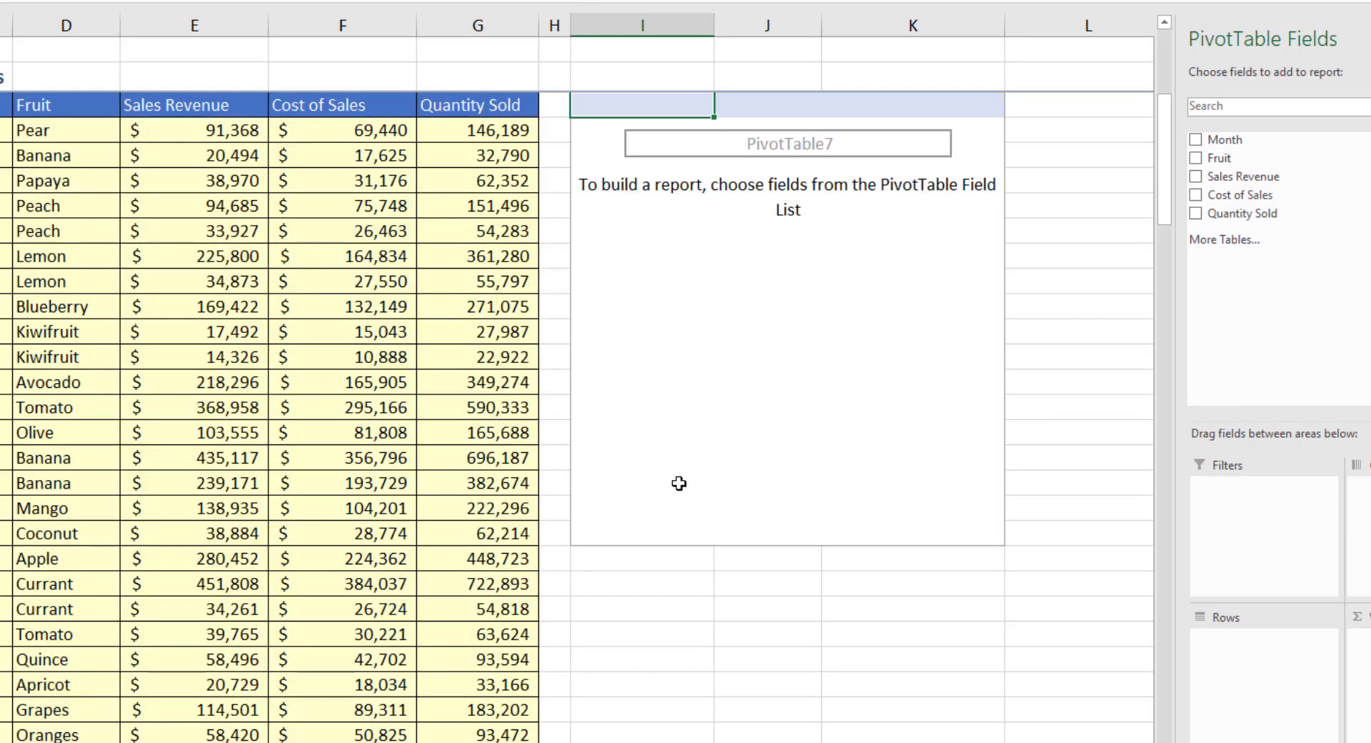
# Step: Put Month and then Fruit into the PivotTable rows so fruits nest under each month
pyautogui.scroll(1, 679, 484)
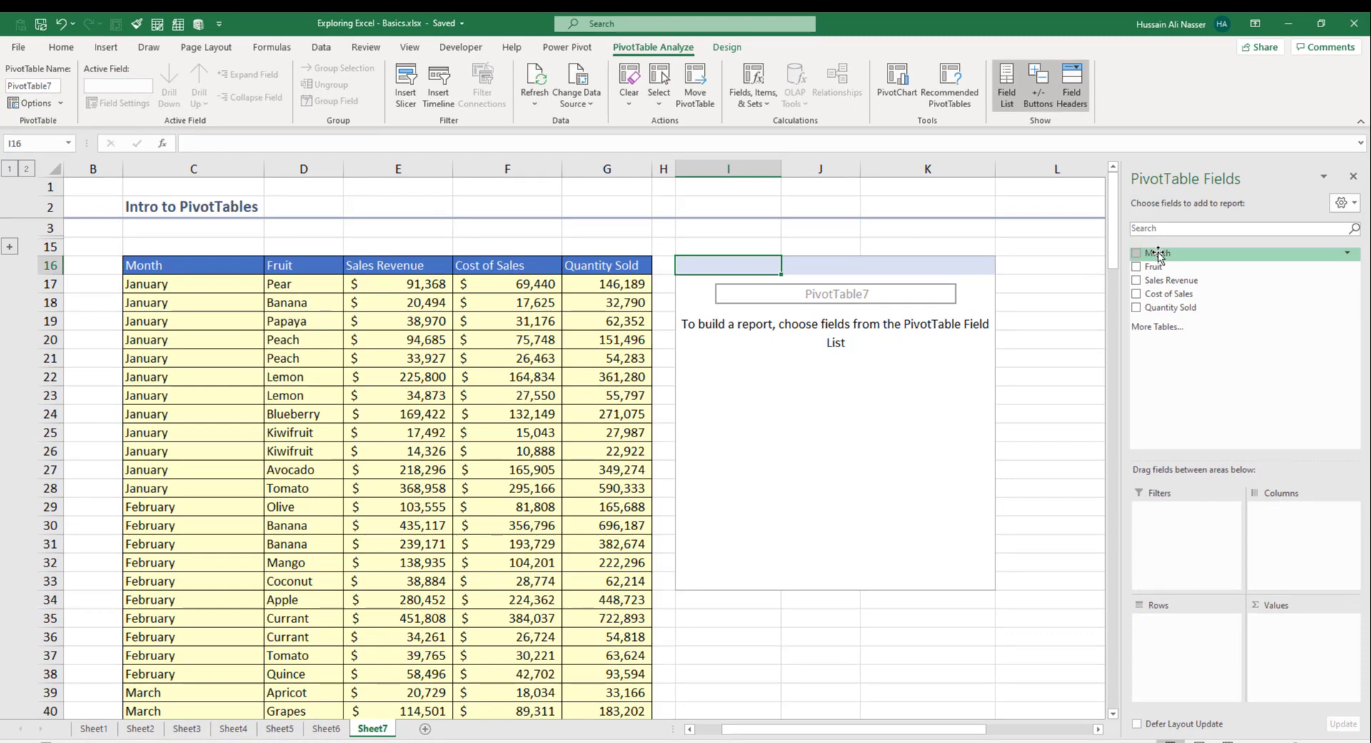
pyautogui.moveTo(1158, 253); pyautogui.dragTo(1182, 689)
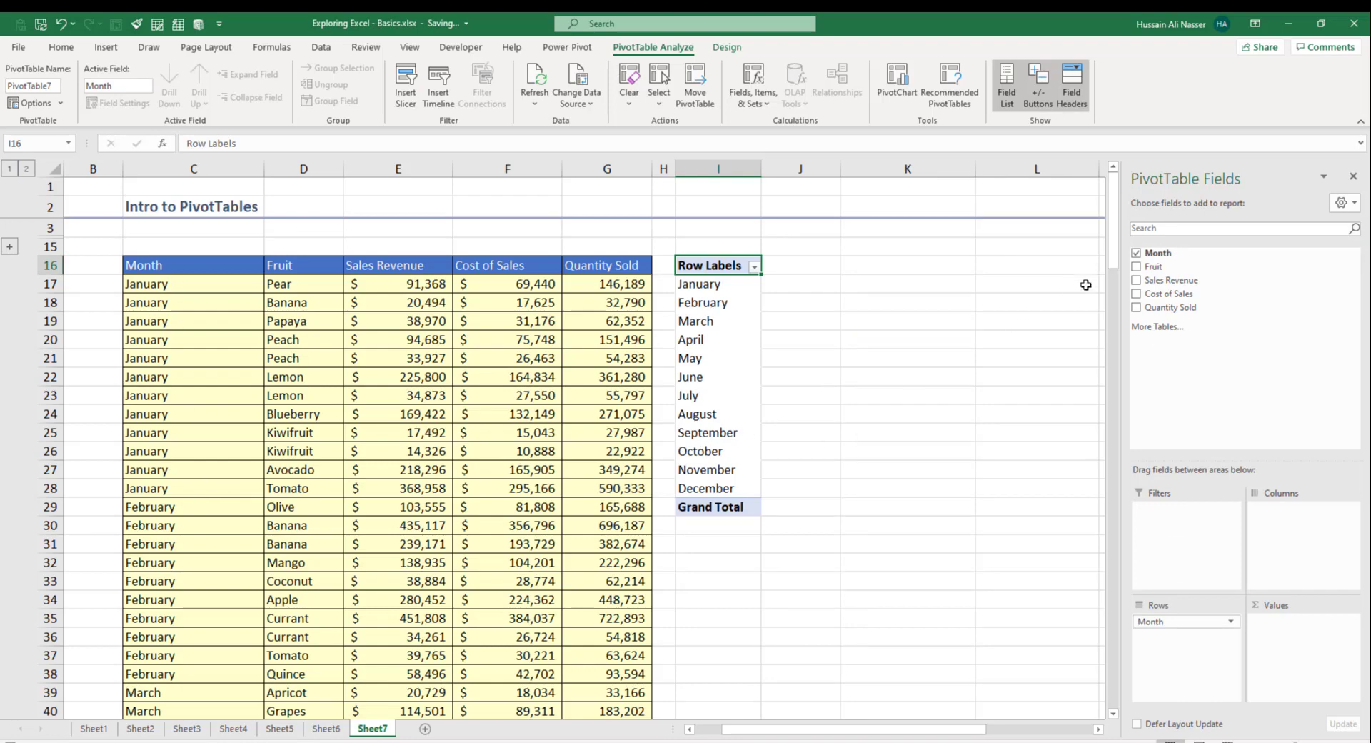
pyautogui.moveTo(1156, 267); pyautogui.dragTo(1194, 682)
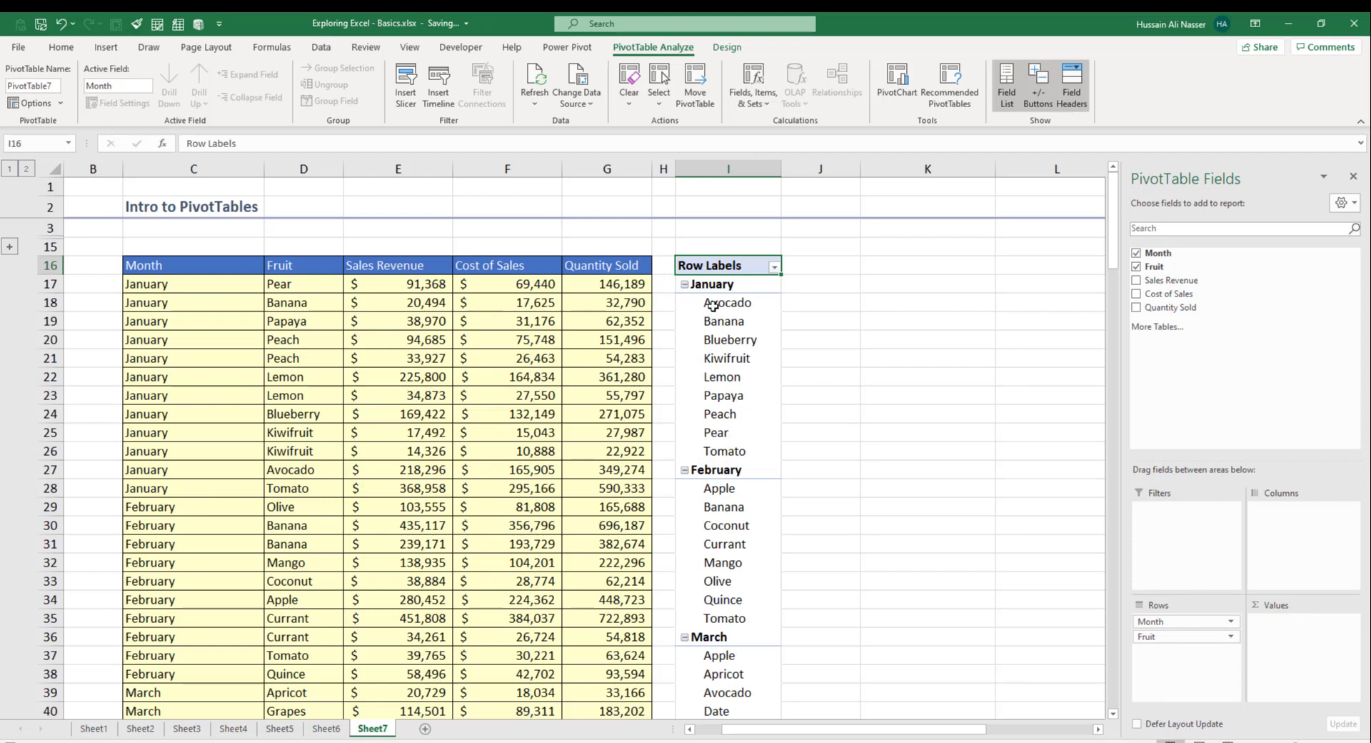
pyautogui.moveTo(713, 306); pyautogui.dragTo(725, 452)
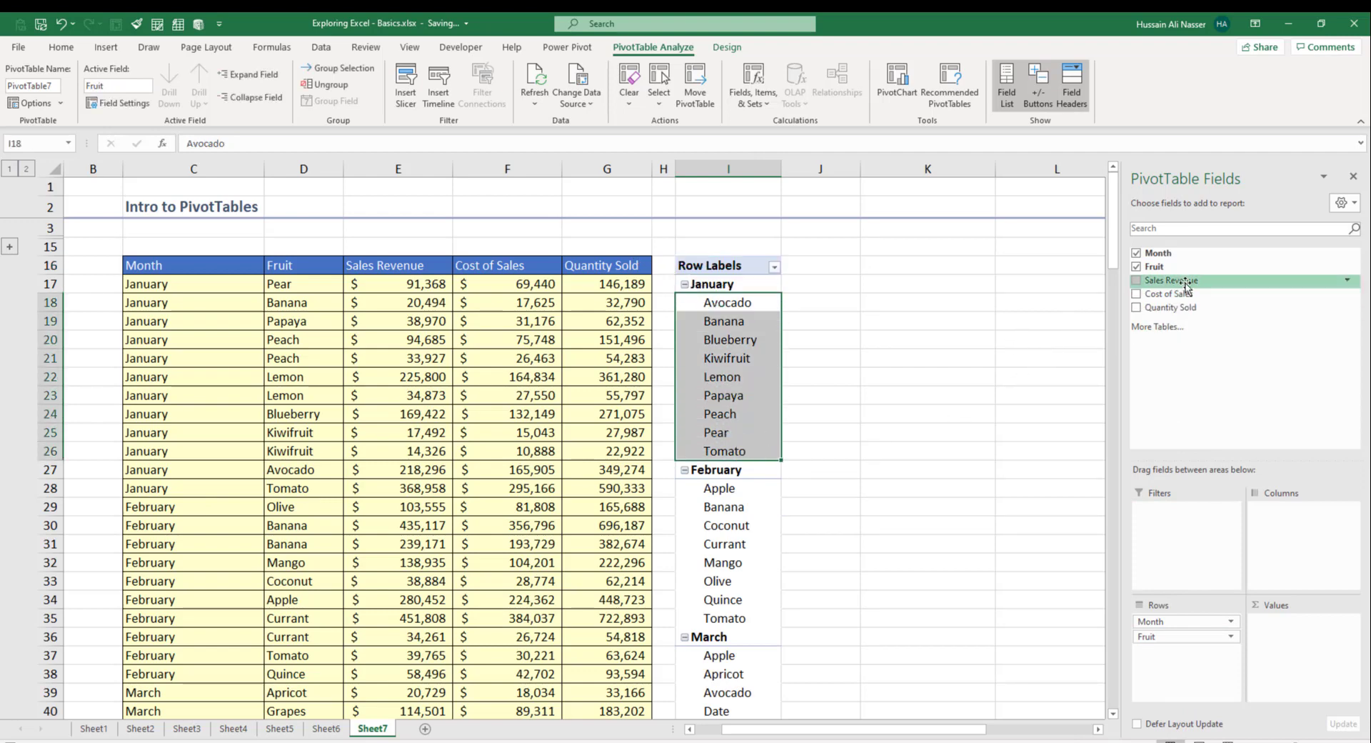
# Step: Add summed Sales Revenue, Cost of Sales and Quantity Sold as PivotTable values
pyautogui.moveTo(1187, 286); pyautogui.dragTo(1318, 678)
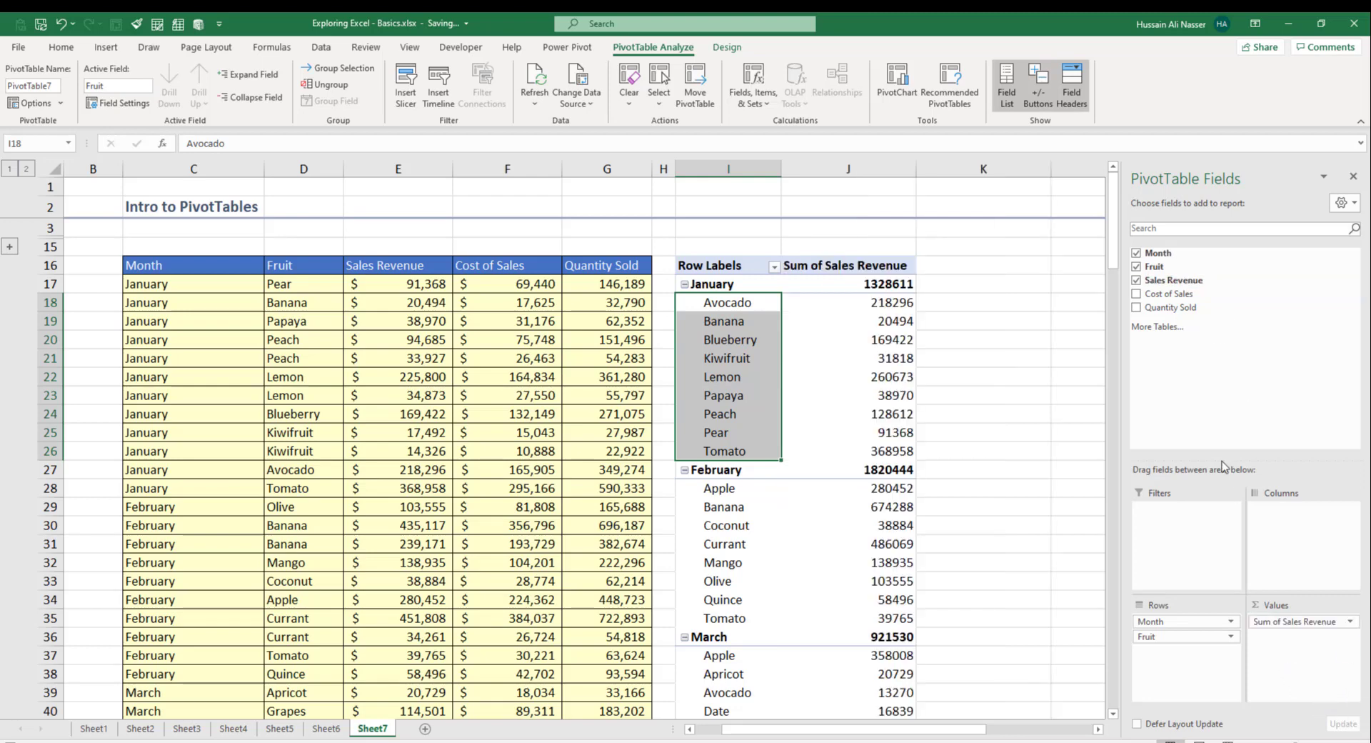
pyautogui.moveTo(1172, 293); pyautogui.dragTo(1289, 642)
pyautogui.moveTo(1167, 308); pyautogui.dragTo(1286, 651)
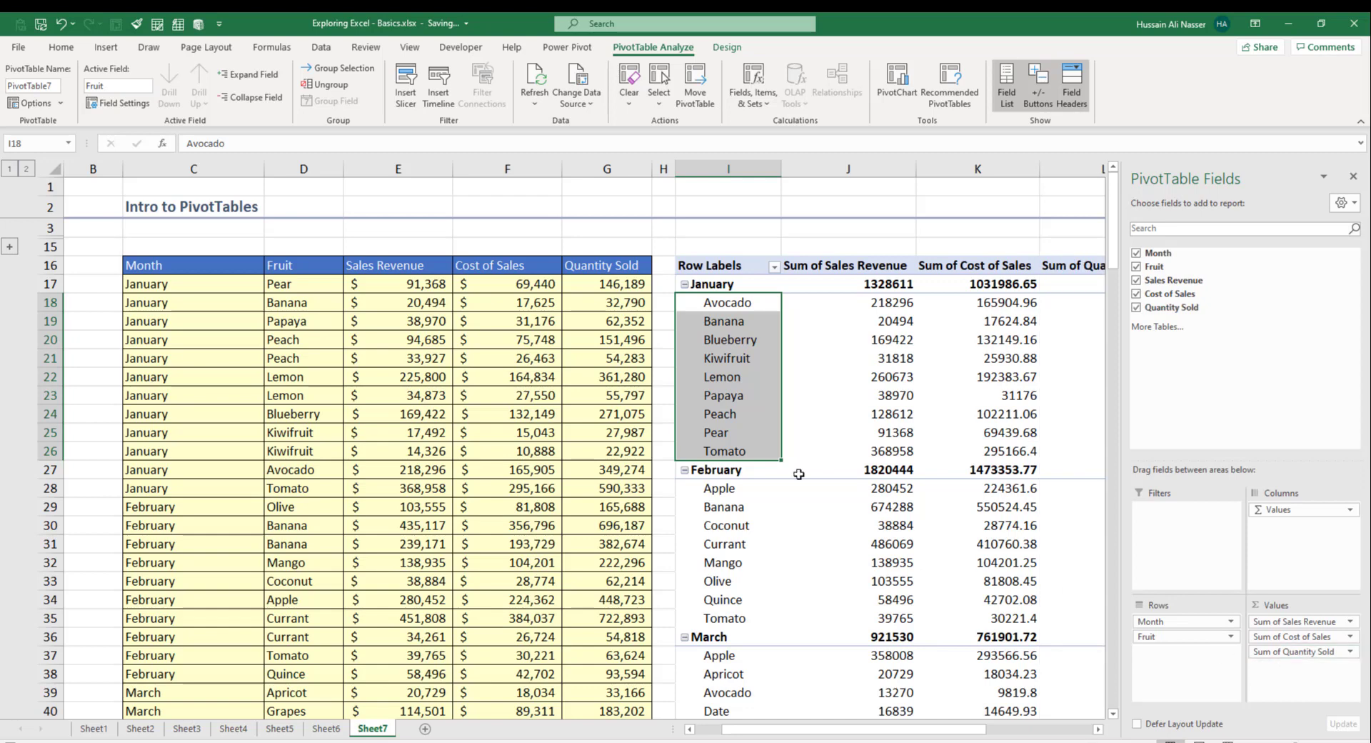
# Step: Close the field list and switch the PivotTable report layout to Show in Outline Form
pyautogui.click(1354, 182)
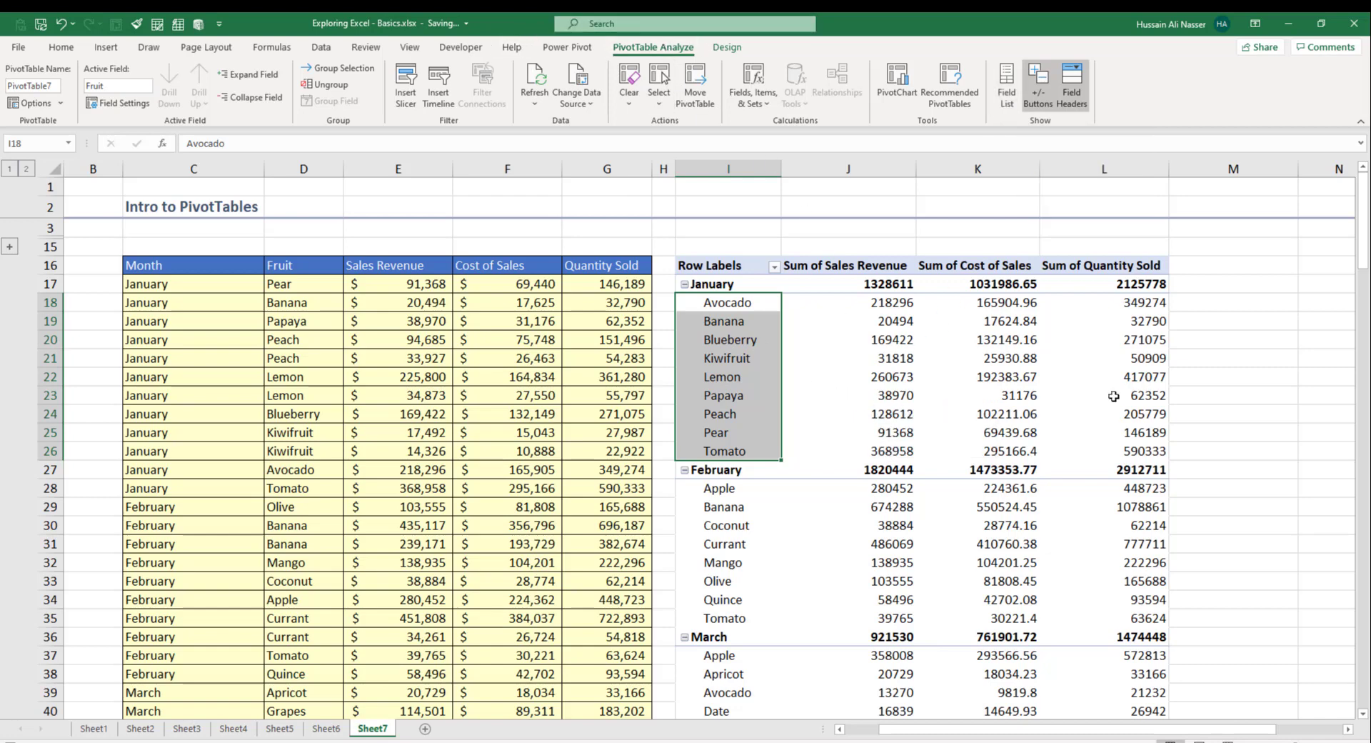
pyautogui.click(955, 395)
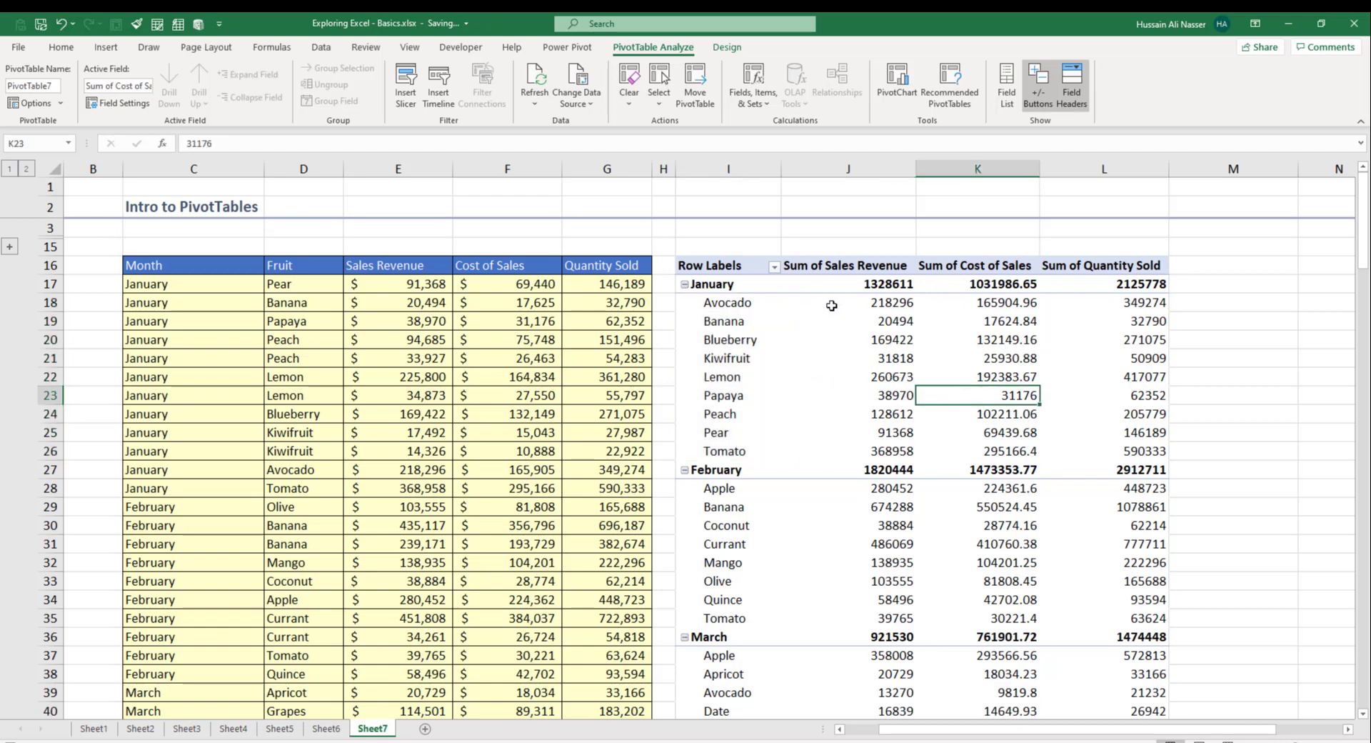
pyautogui.moveTo(862, 303); pyautogui.dragTo(1143, 451)
pyautogui.click(727, 47)
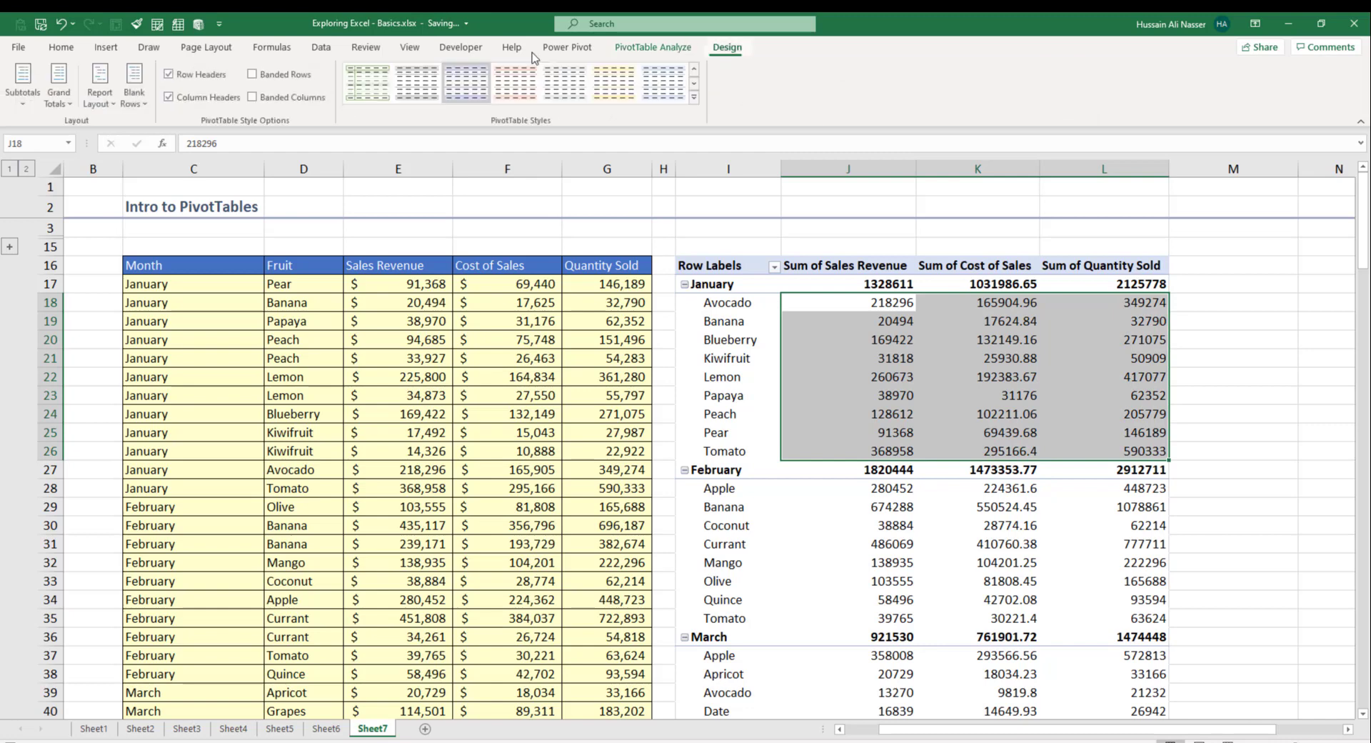
pyautogui.click(104, 100)
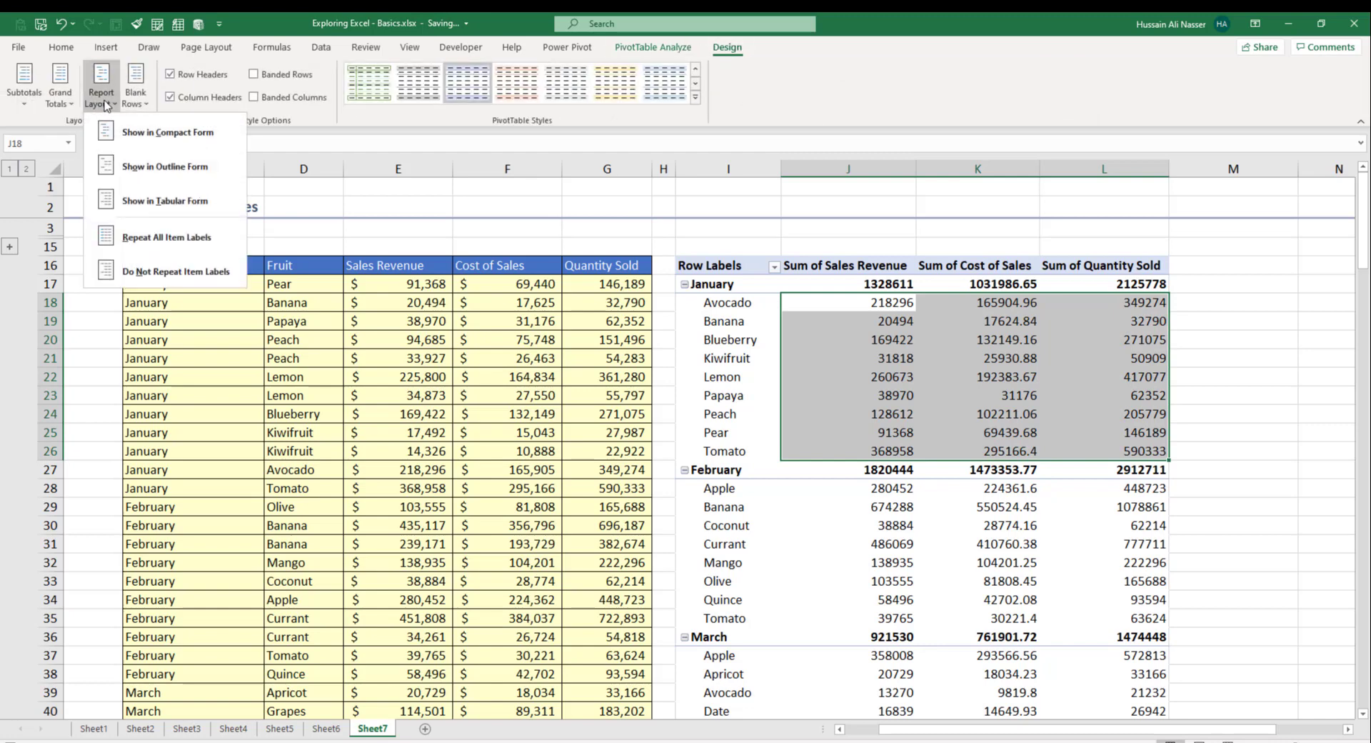
pyautogui.click(134, 164)
pyautogui.click(976, 373)
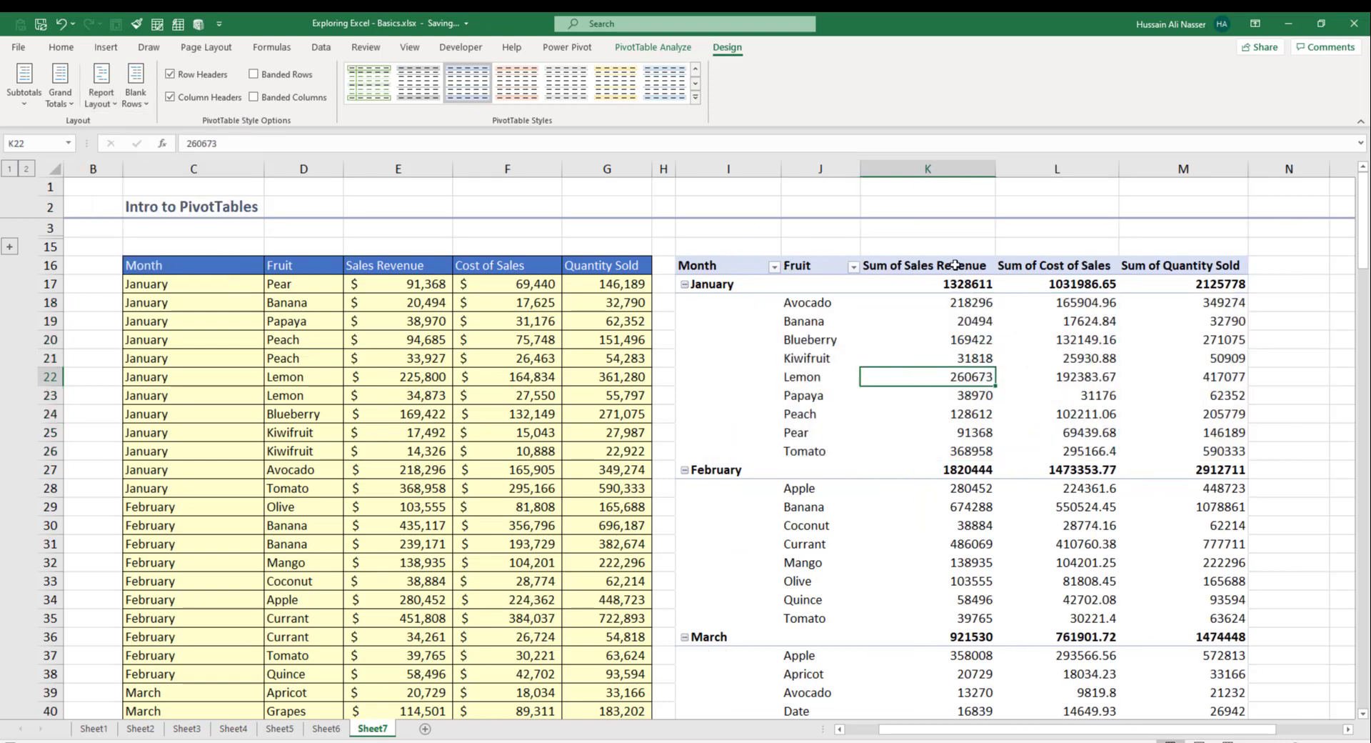
pyautogui.click(670, 48)
# Step: Create a calculated field Profit = 'Sales Revenue' - 'Cost of Sales' and add it to the PivotTable
pyautogui.click(754, 96)
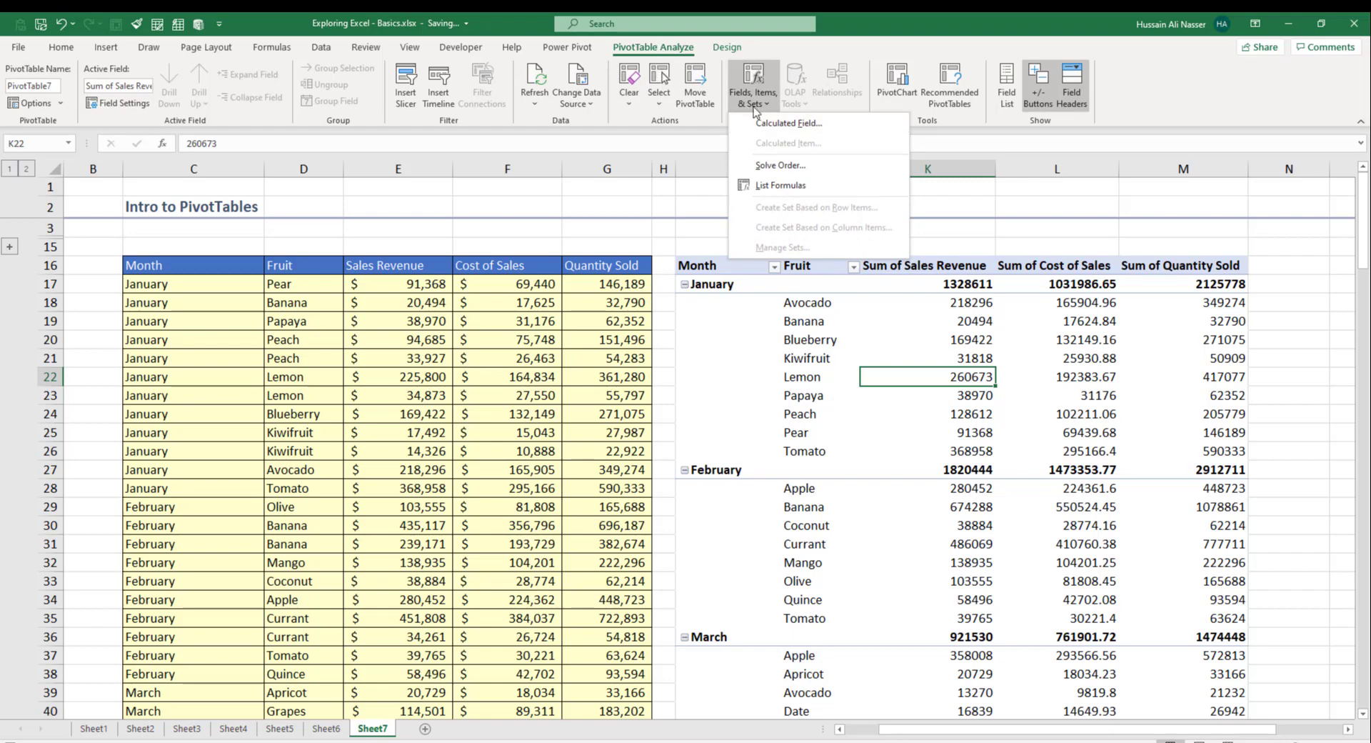
pyautogui.click(765, 128)
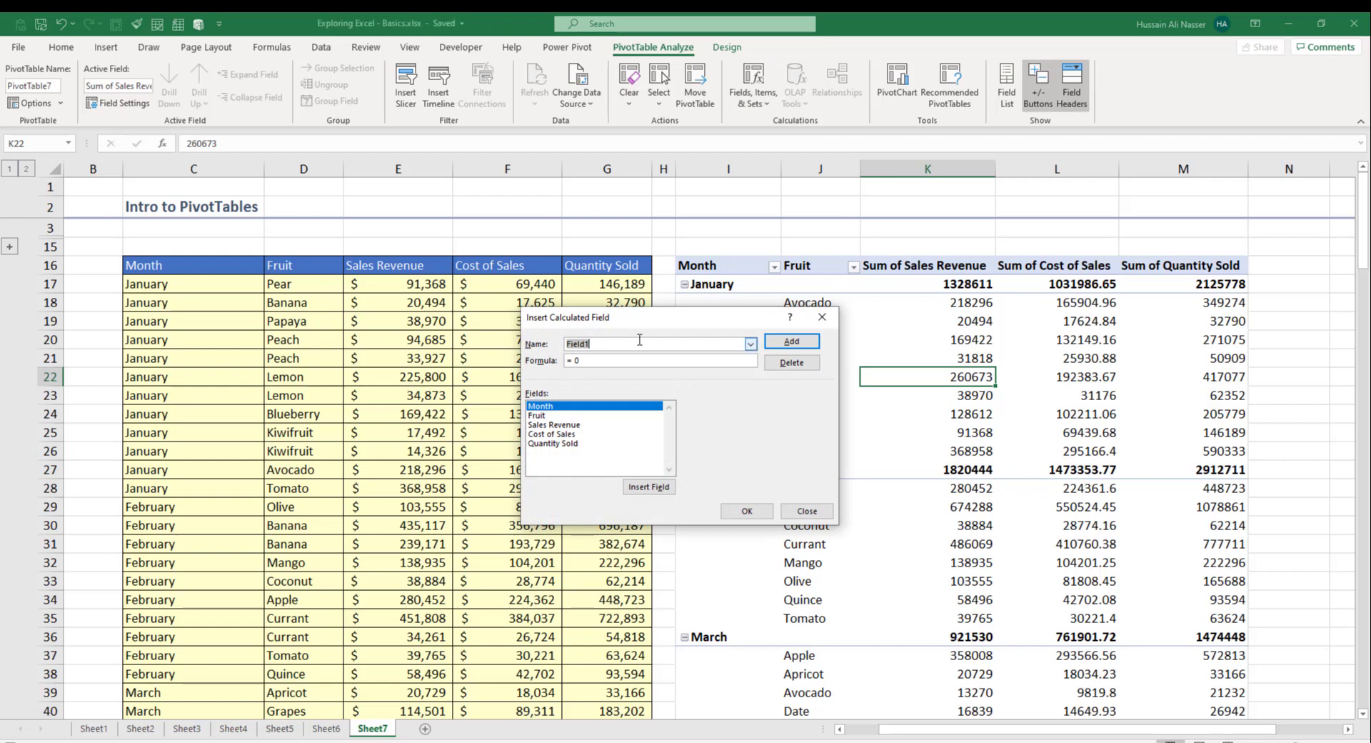
pyautogui.write('Profit')
pyautogui.doubleClick(607, 425)
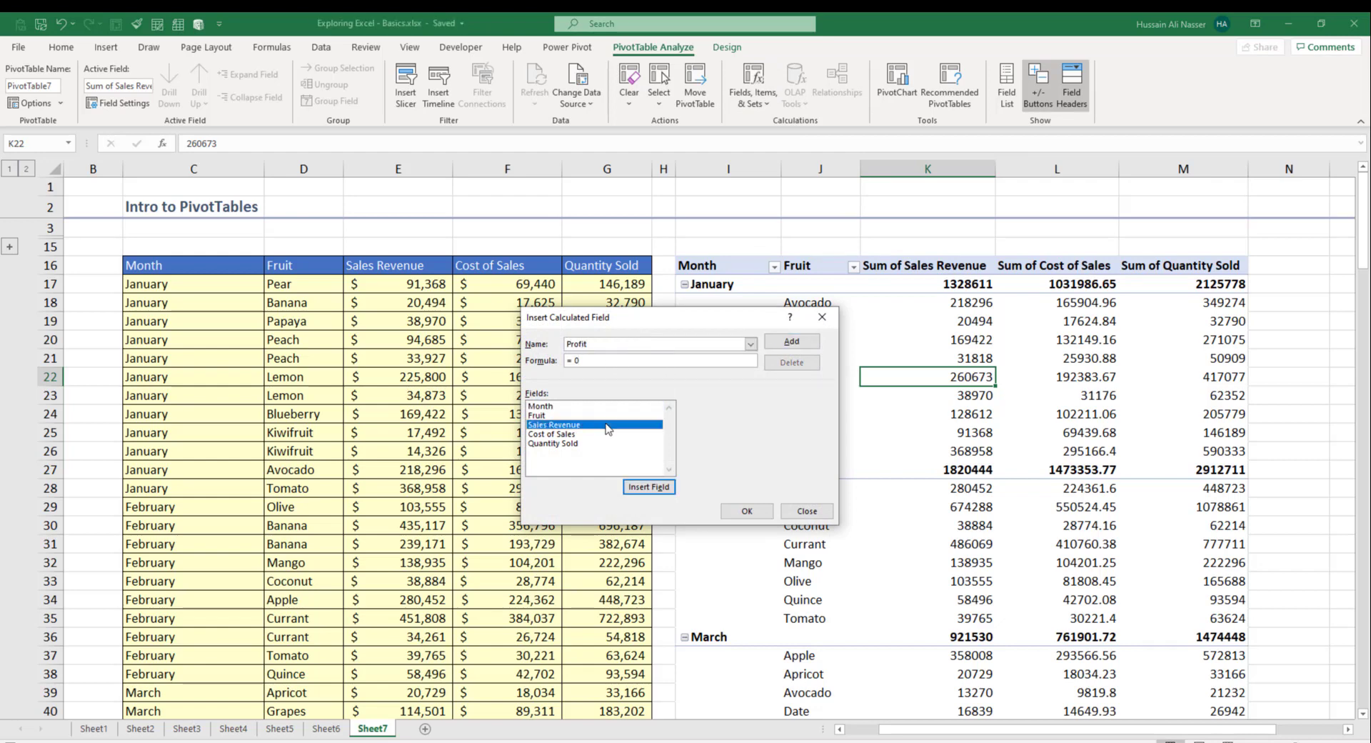
pyautogui.doubleClick(591, 434)
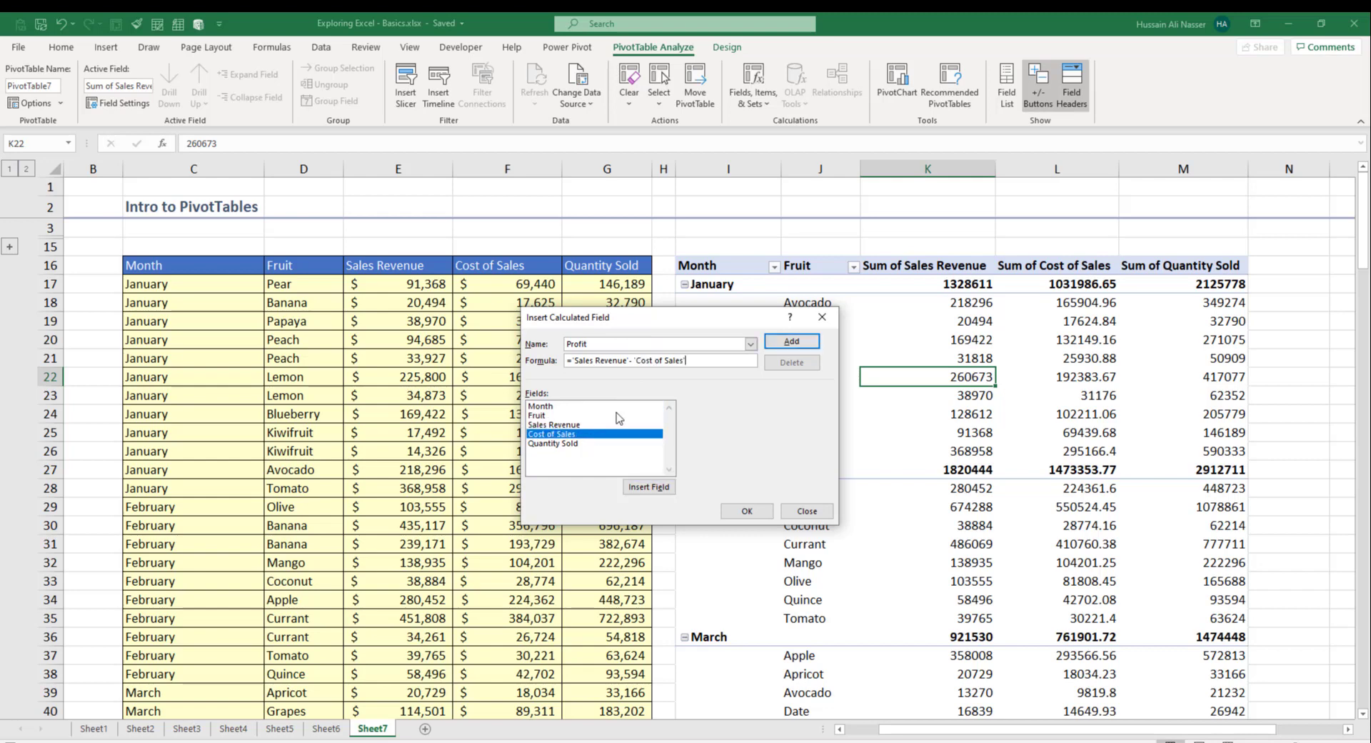
pyautogui.click(778, 342)
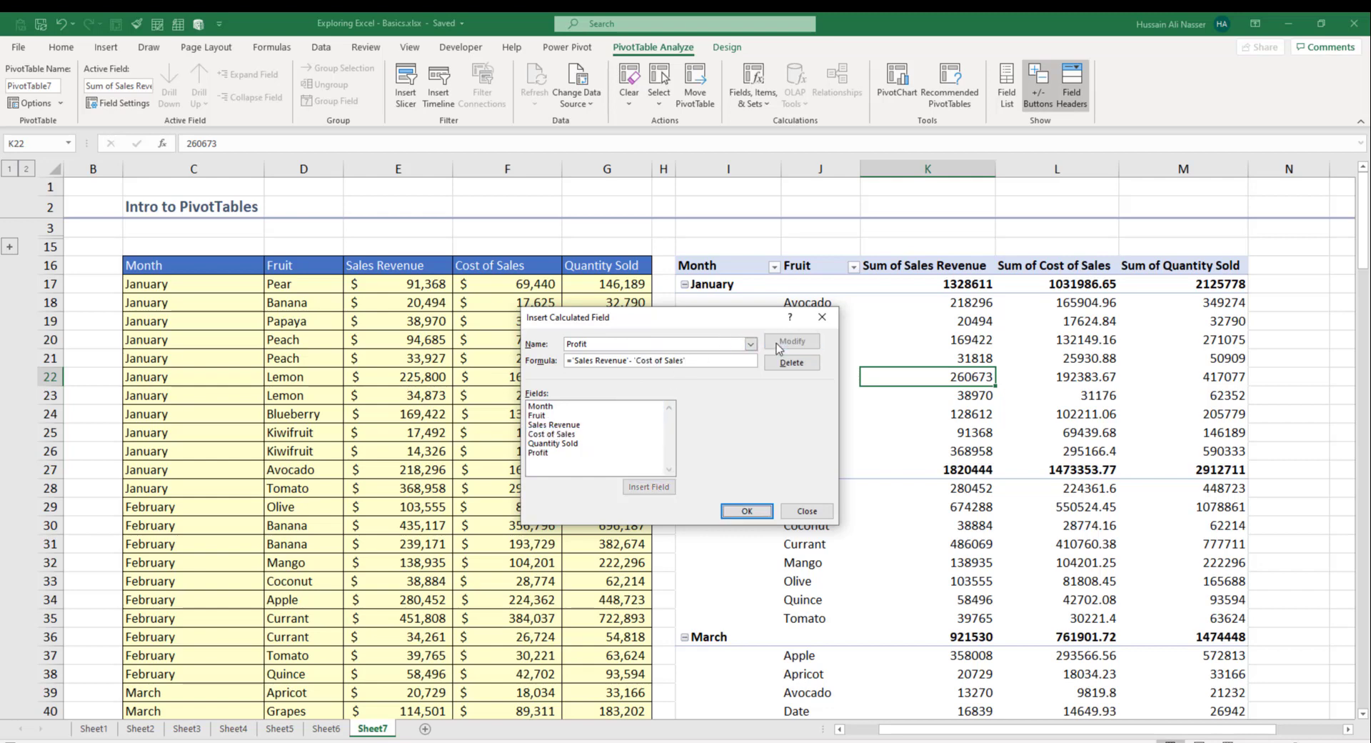
pyautogui.click(743, 509)
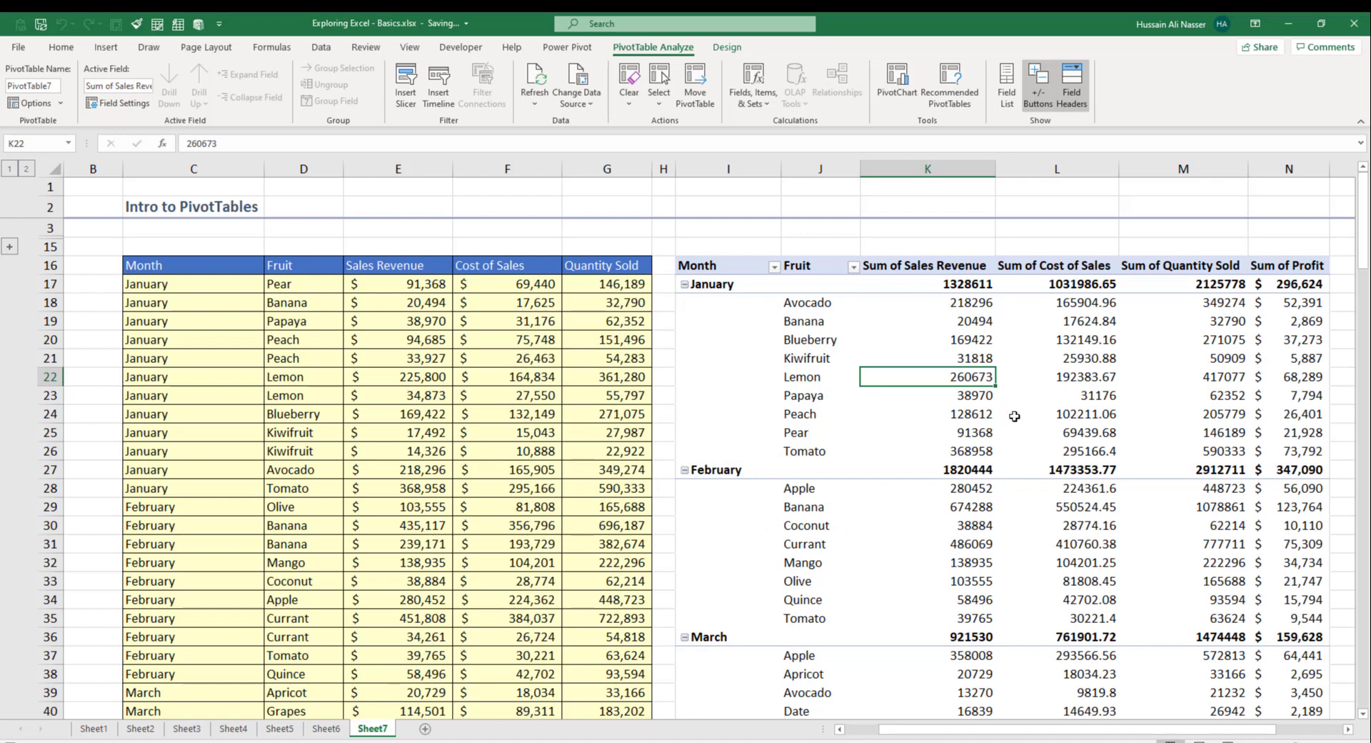
pyautogui.moveTo(919, 260); pyautogui.dragTo(1264, 258)
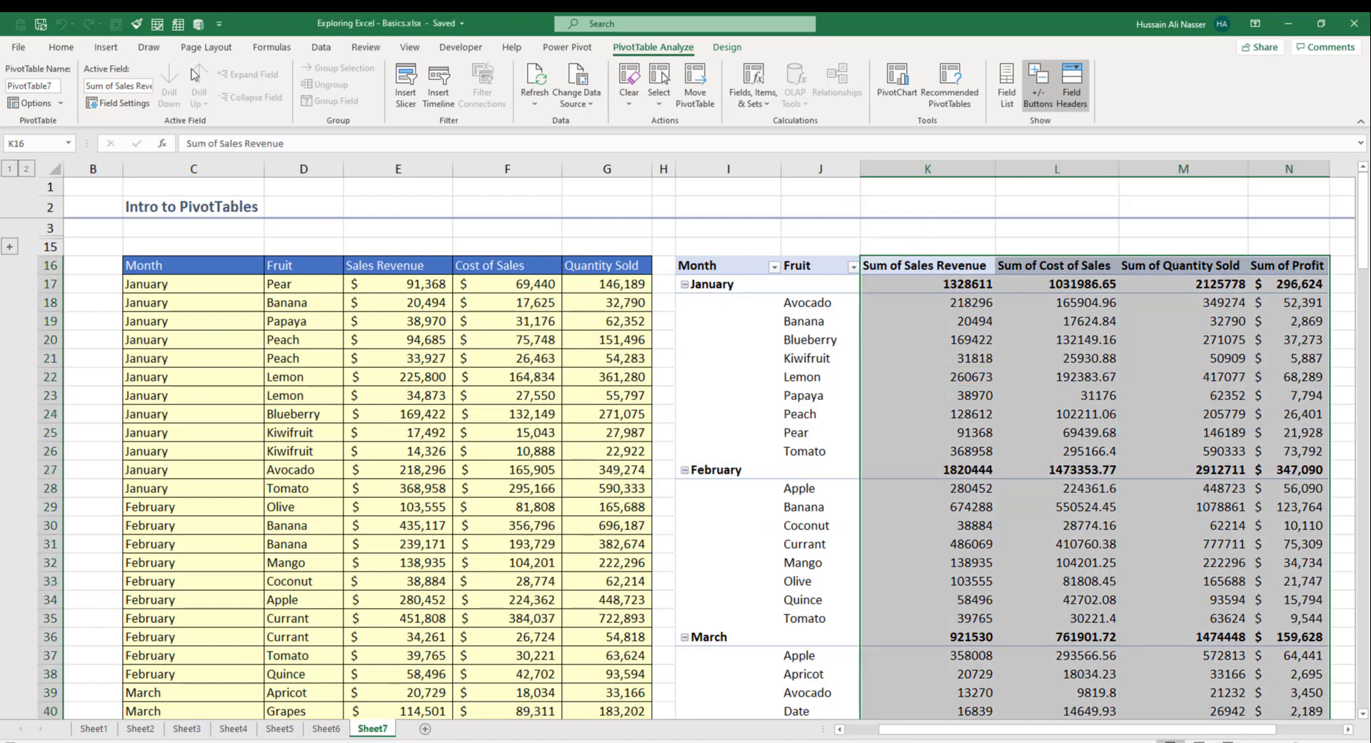
# Step: Apply Comma Style with zero decimals to the four pivot value columns
pyautogui.click(62, 47)
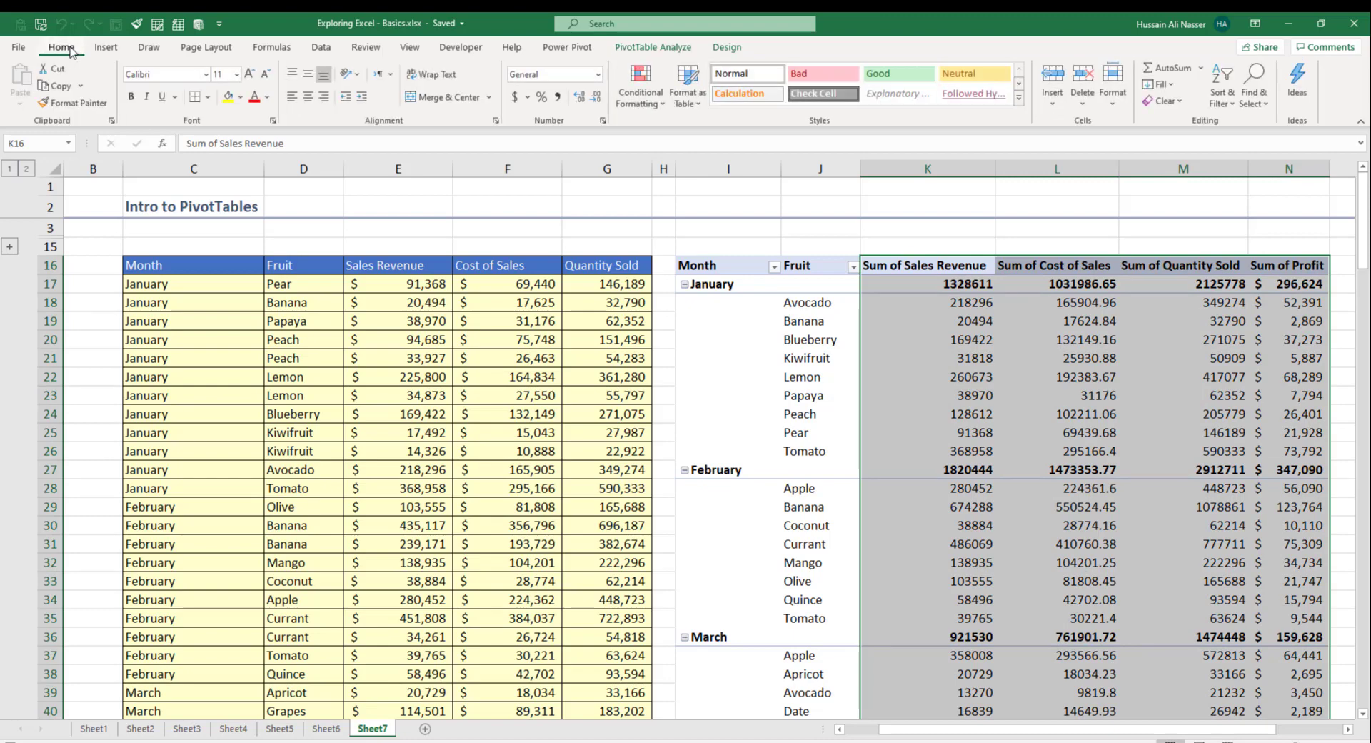
pyautogui.click(562, 104)
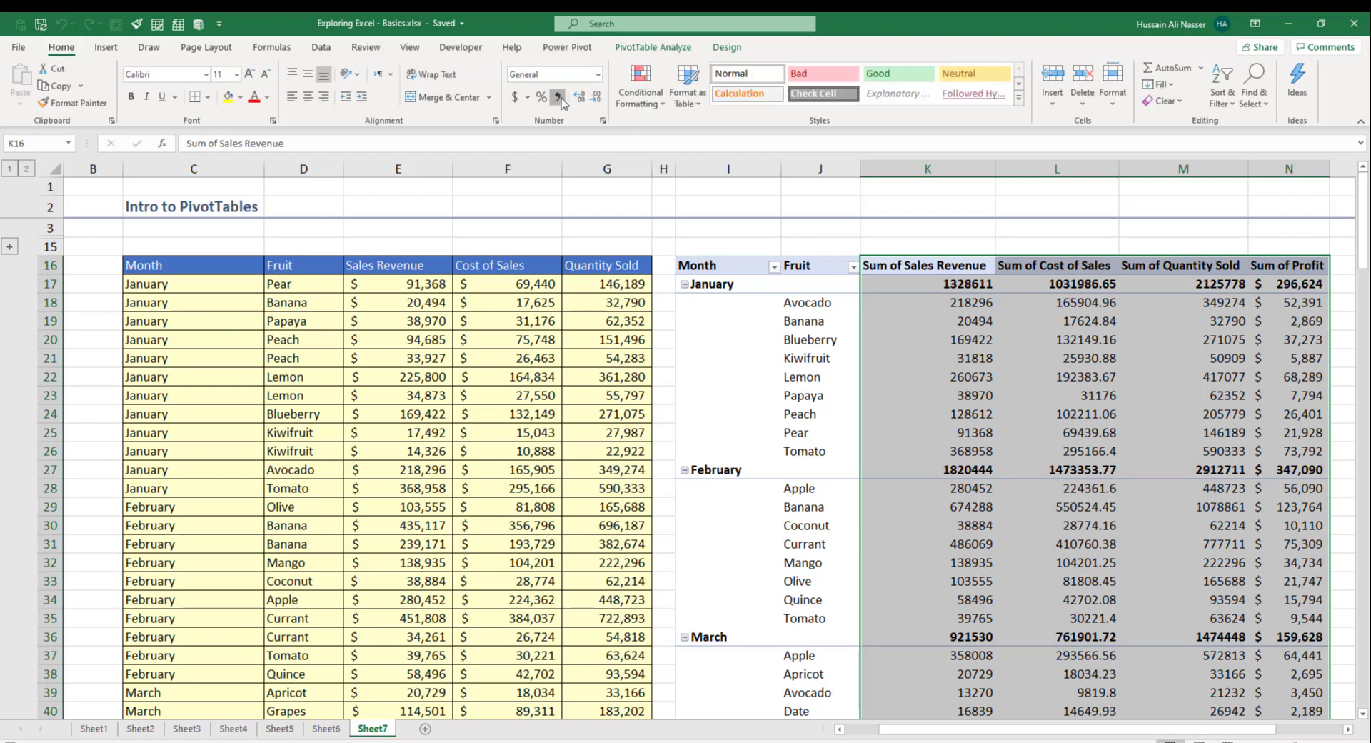
pyautogui.click(596, 98)
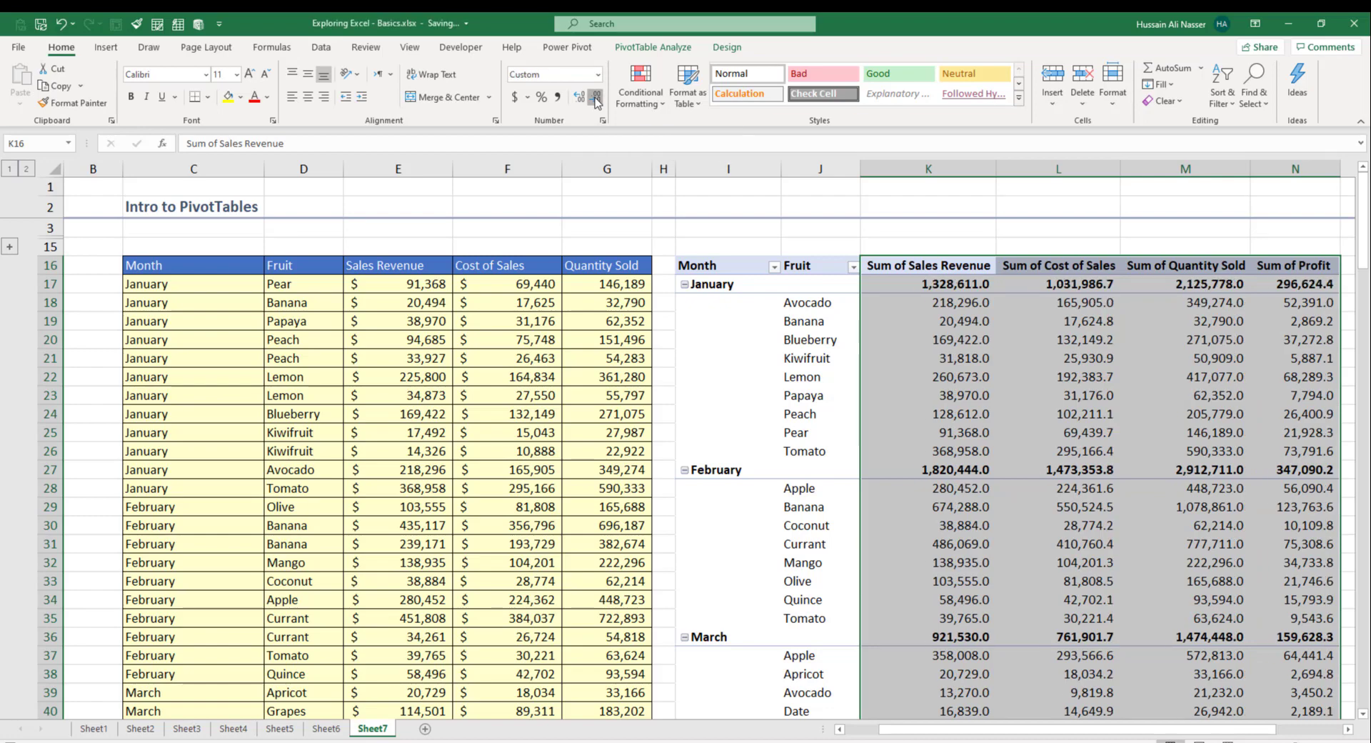
pyautogui.click(595, 98)
pyautogui.click(1035, 520)
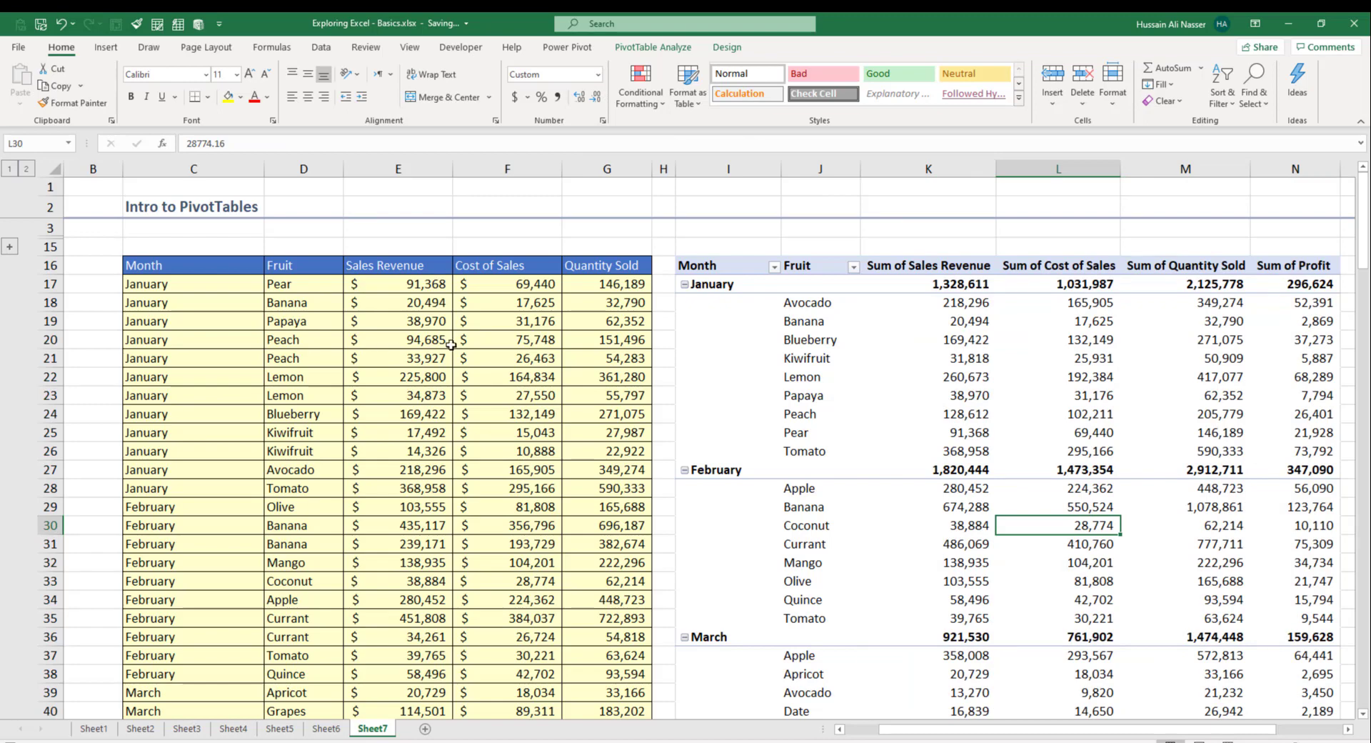
pyautogui.click(12, 249)
# Step: Go through the six profit and turnover question labels in column C
pyautogui.click(171, 270)
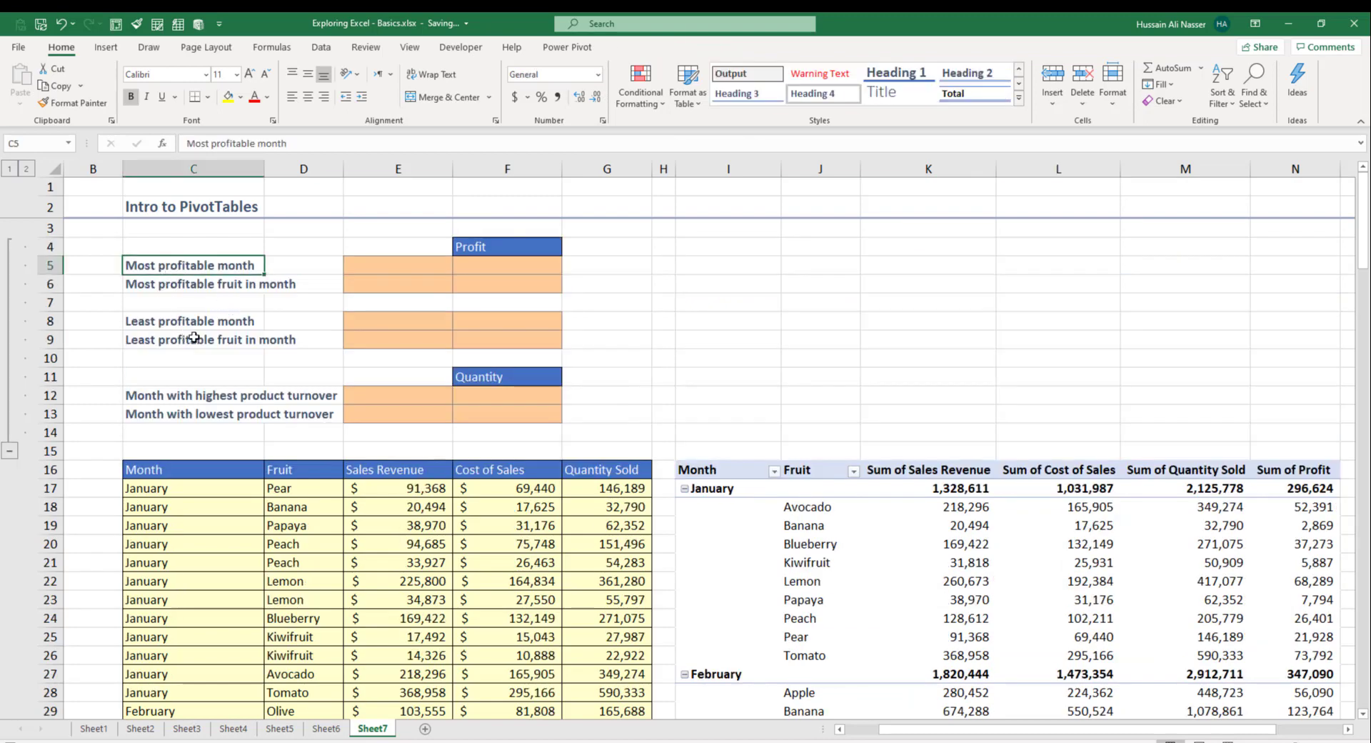
pyautogui.click(193, 285)
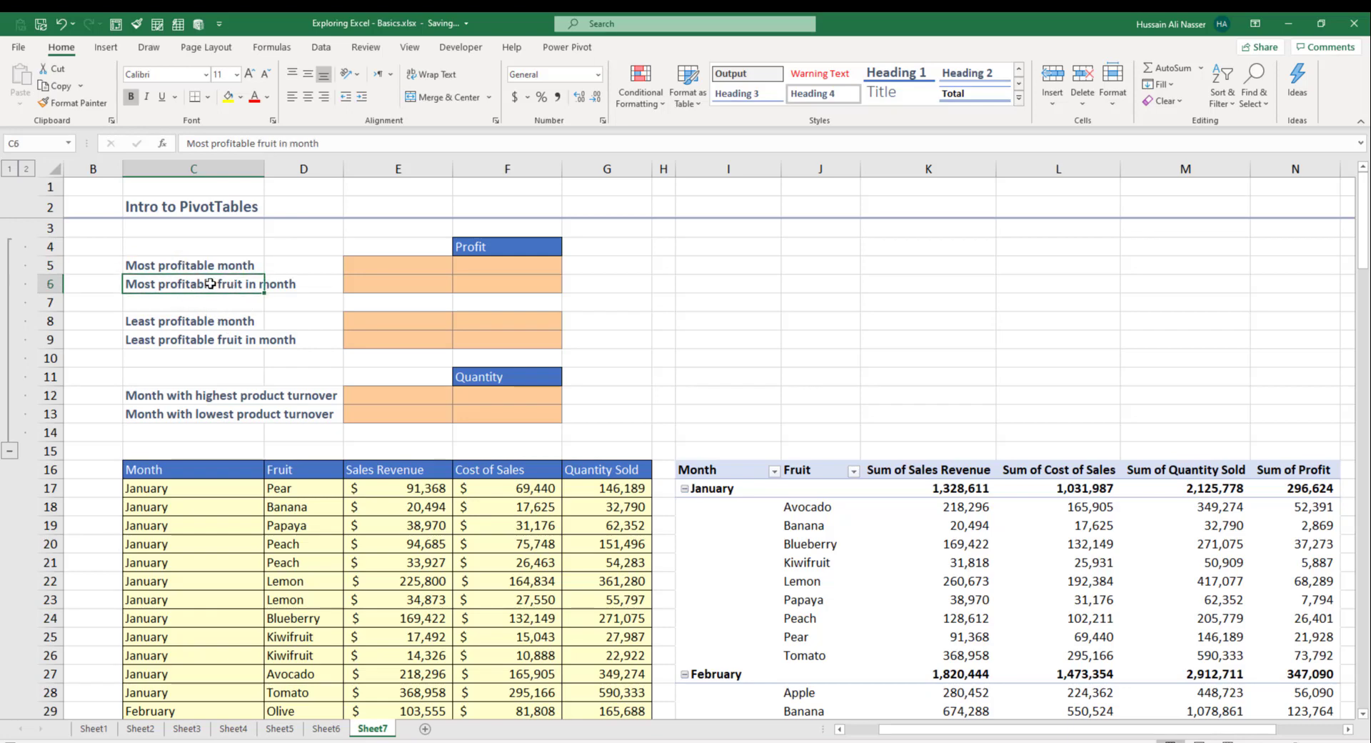
pyautogui.click(194, 325)
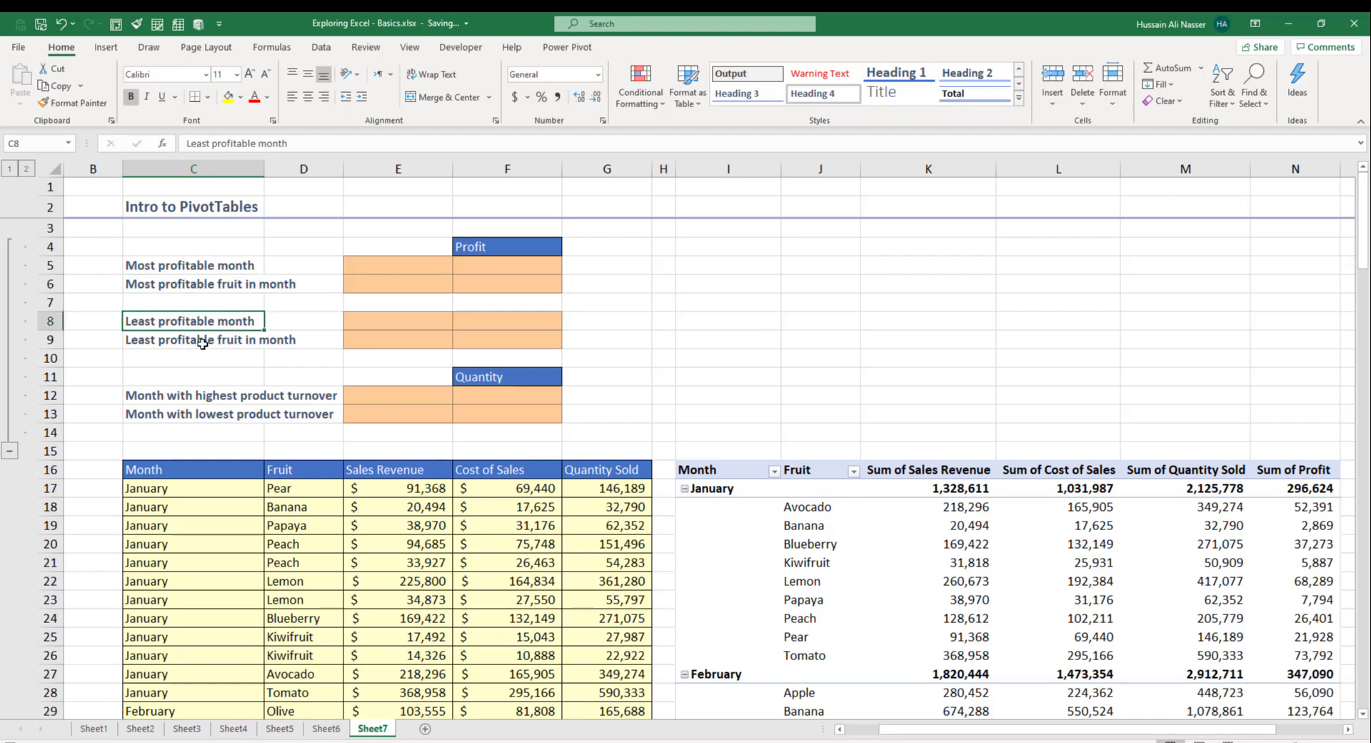
pyautogui.click(203, 343)
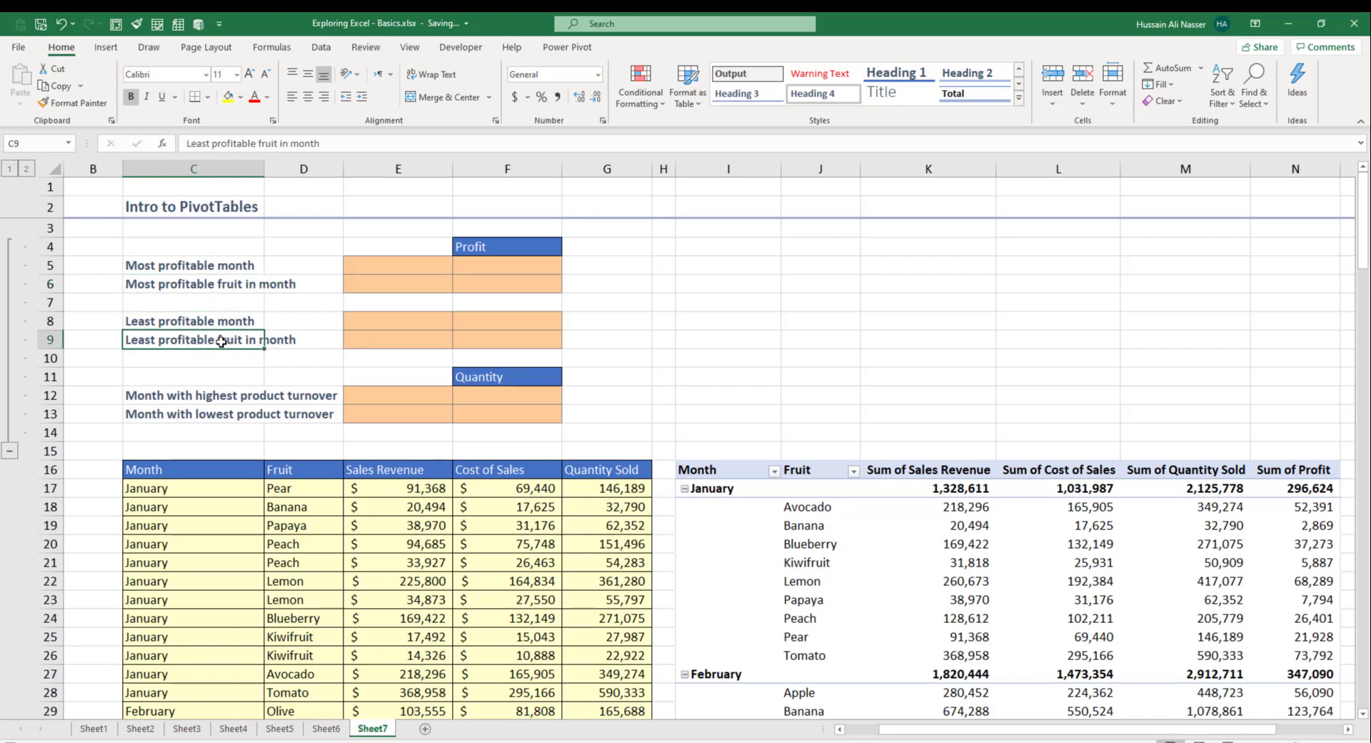
pyautogui.click(206, 394)
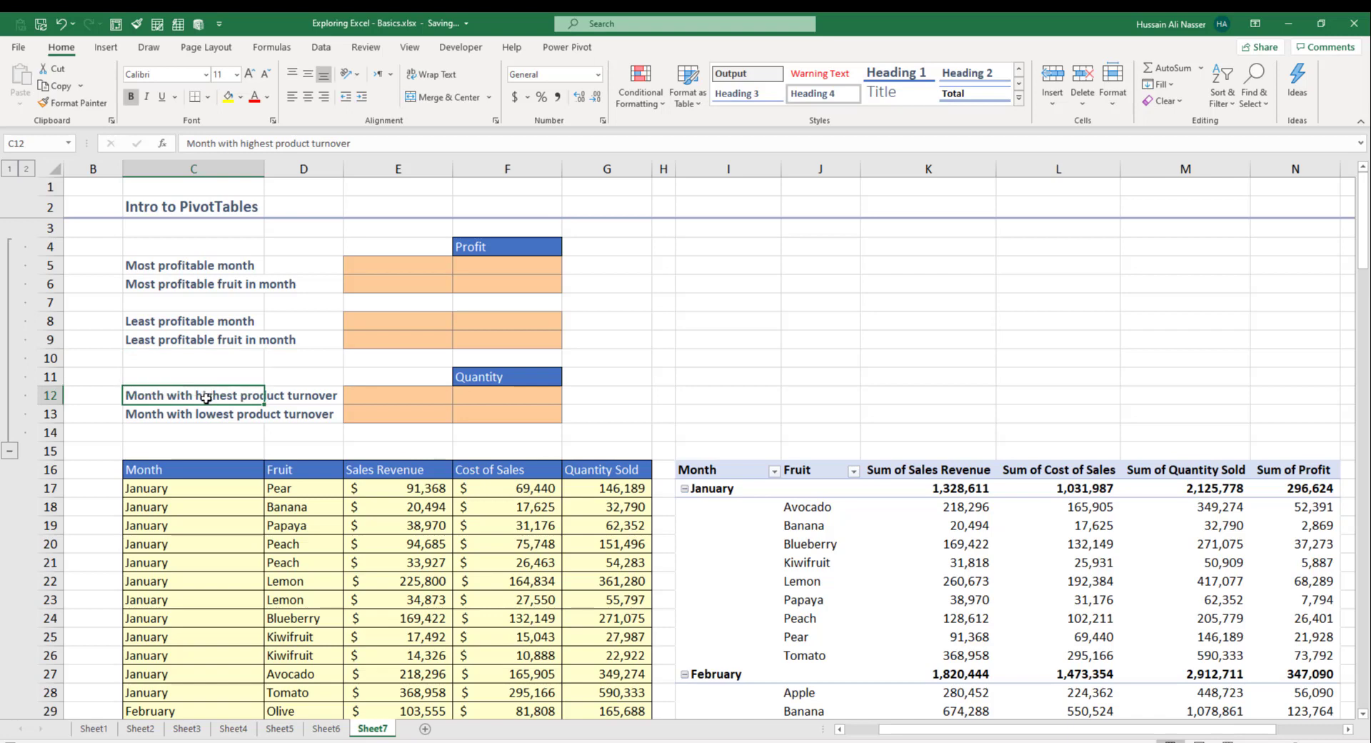
pyautogui.click(210, 418)
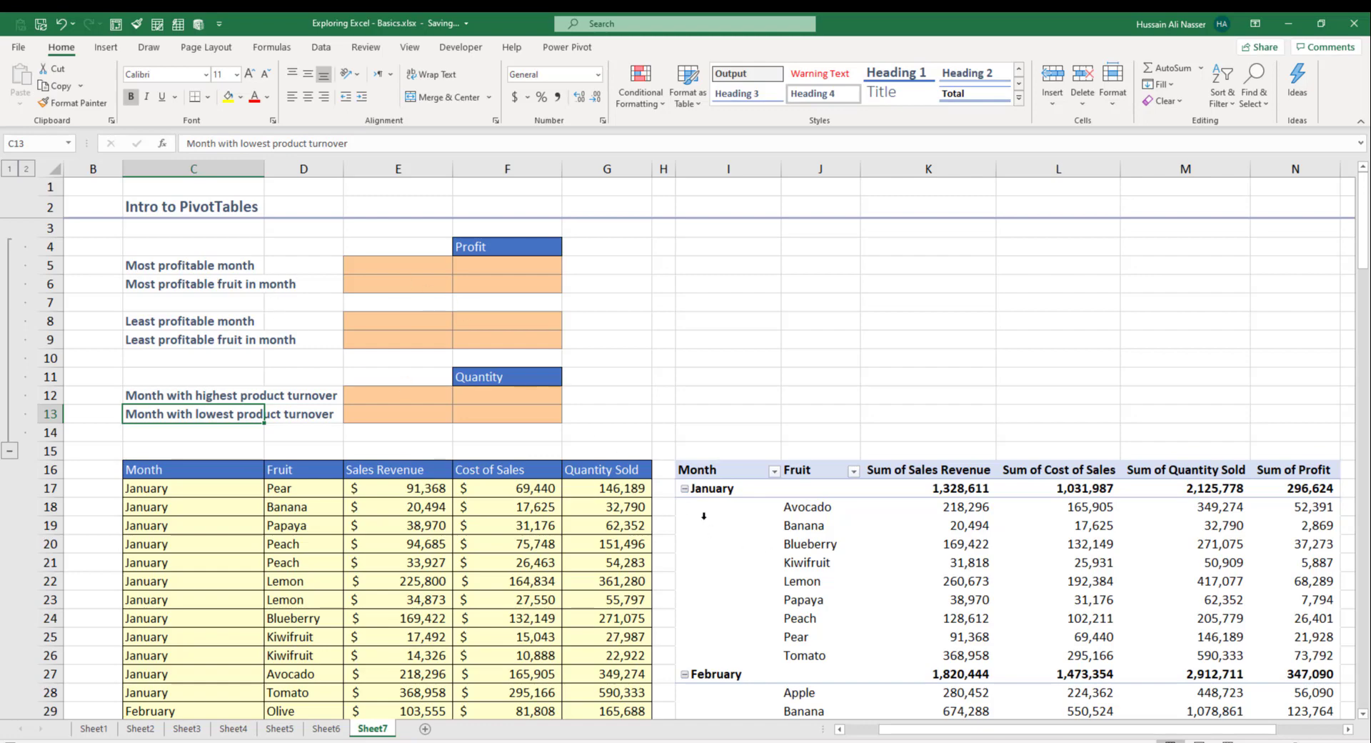
pyautogui.scroll(-2, 533, 380)
pyautogui.scroll(2, 643, 428)
pyautogui.click(714, 490)
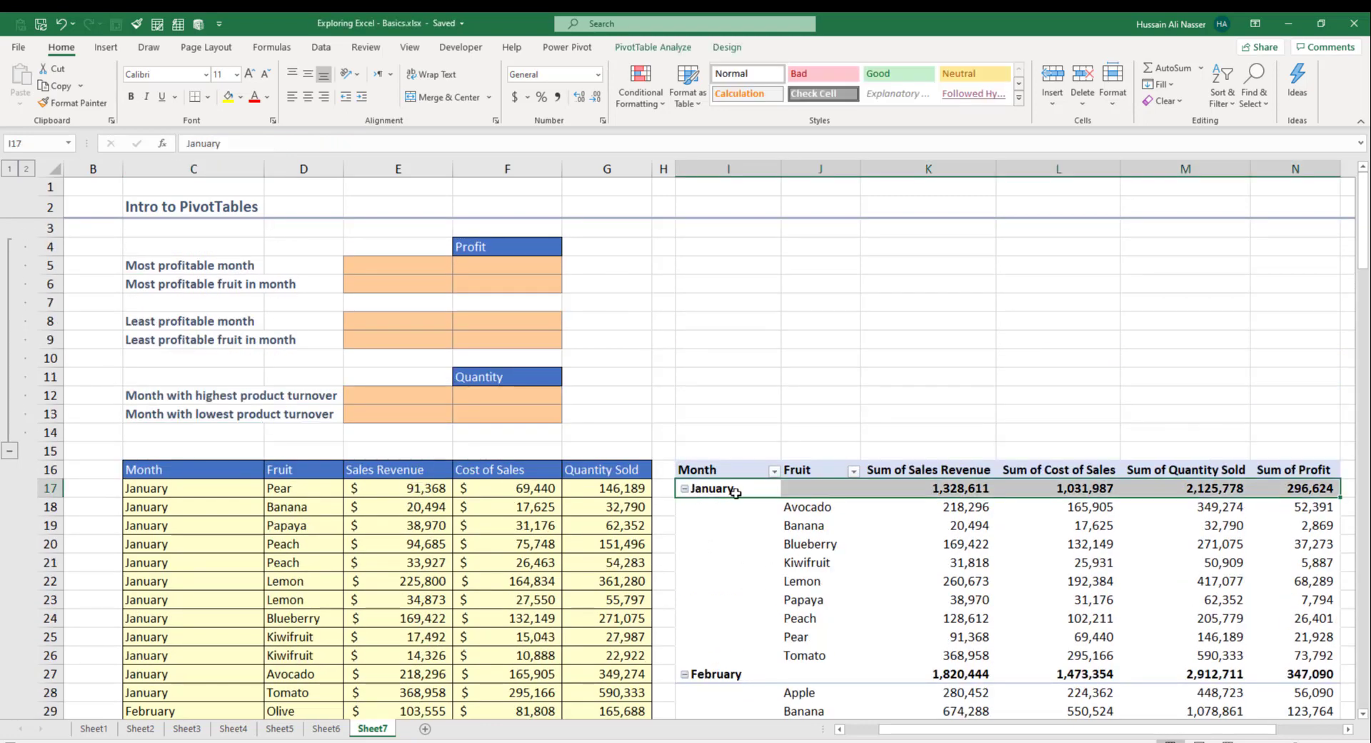
# Step: Collapse the entire Month field from the January label's Expand/Collapse menu
pyautogui.click(736, 492)
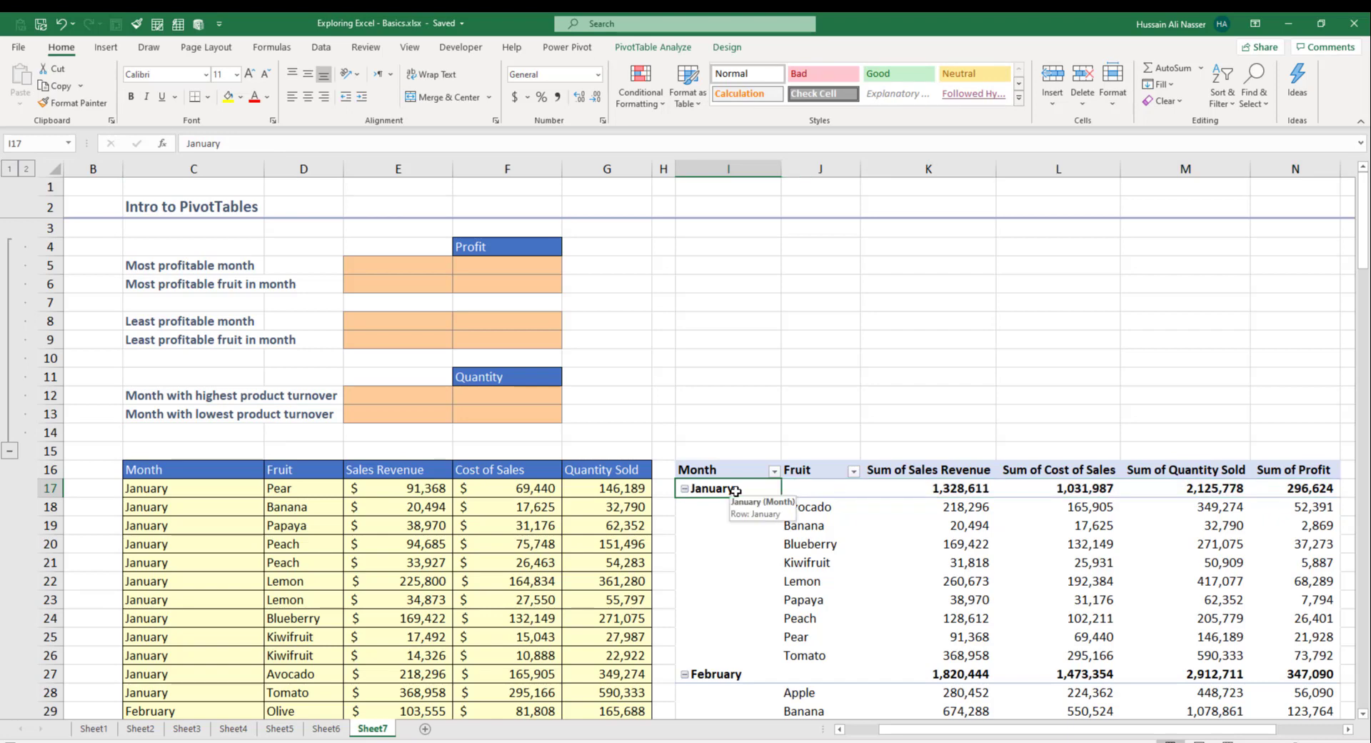
pyautogui.rightClick(735, 492)
pyautogui.moveTo(819, 341)
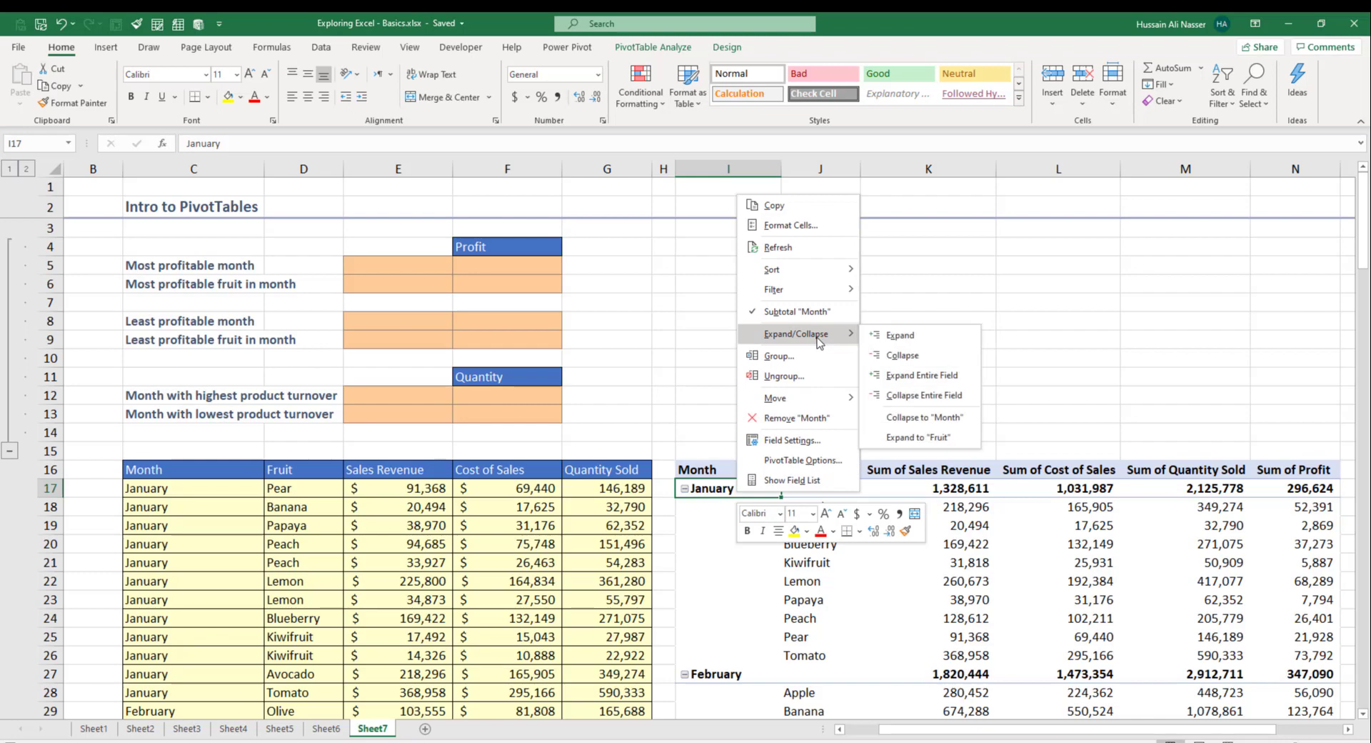
pyautogui.click(918, 396)
pyautogui.scroll(-2, 1043, 524)
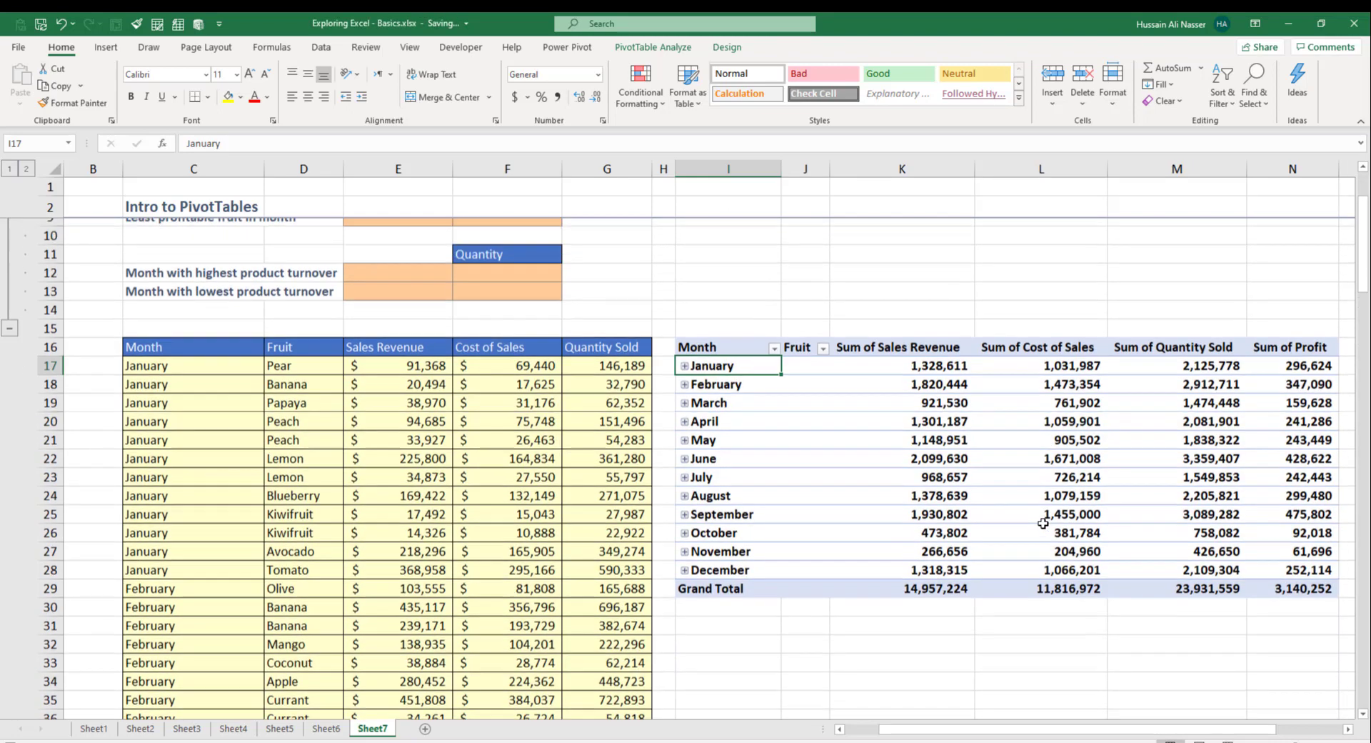
pyautogui.scroll(3, 1043, 523)
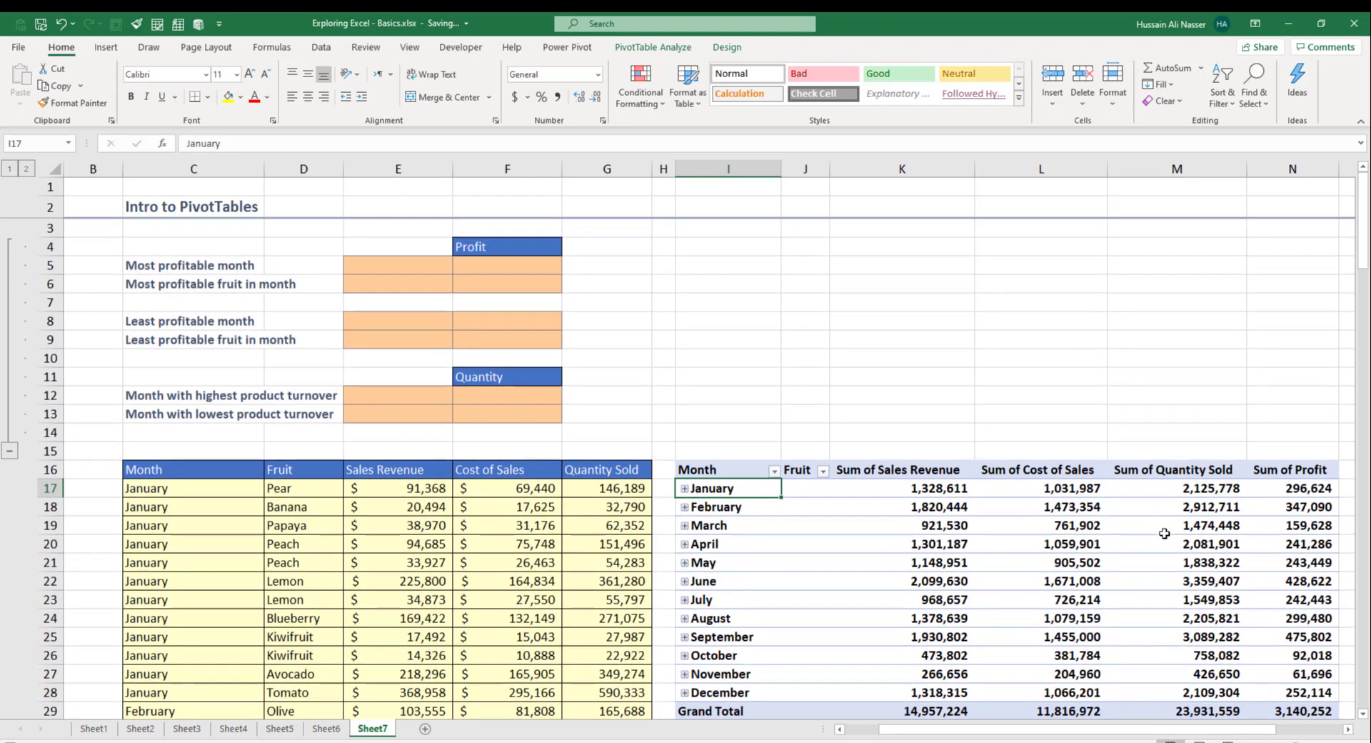
# Step: Sort months by Sum of Profit largest to smallest, putting September (475,802) on top
pyautogui.click(1188, 489)
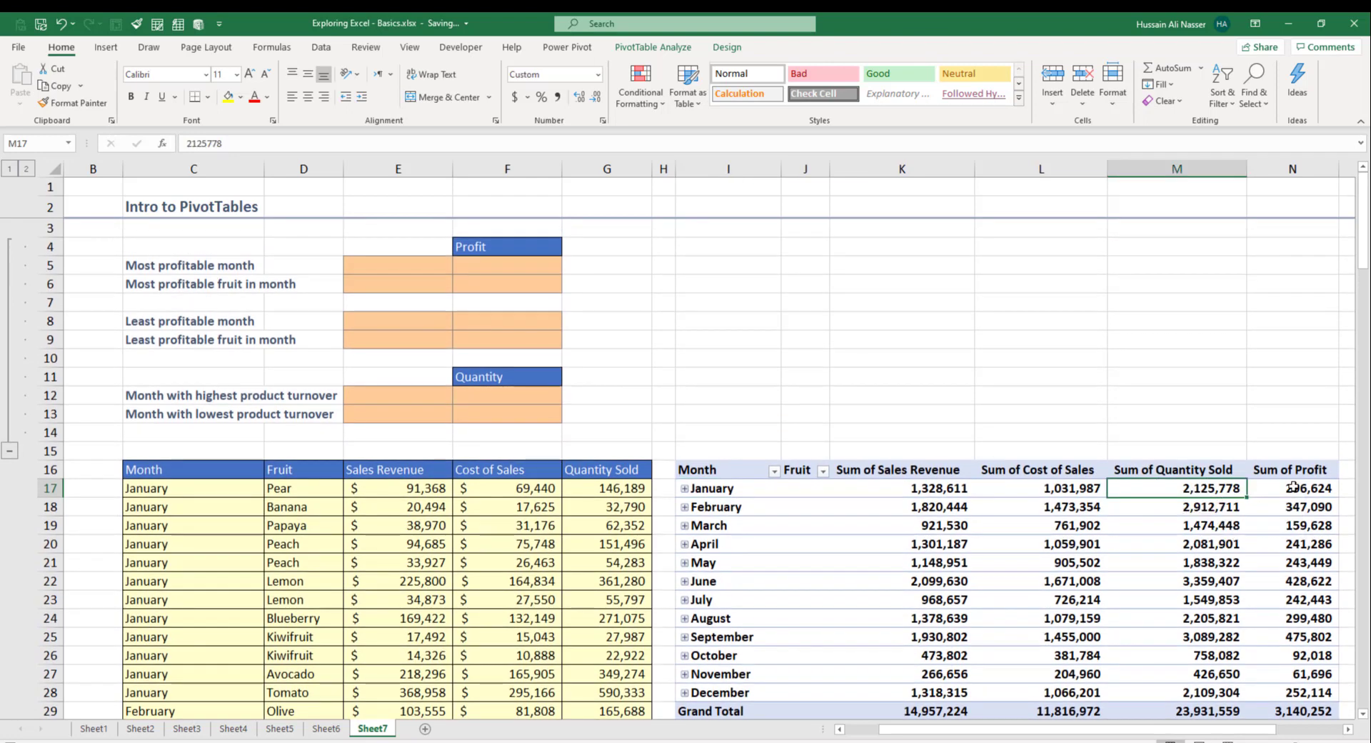
pyautogui.moveTo(1296, 489); pyautogui.dragTo(1304, 684)
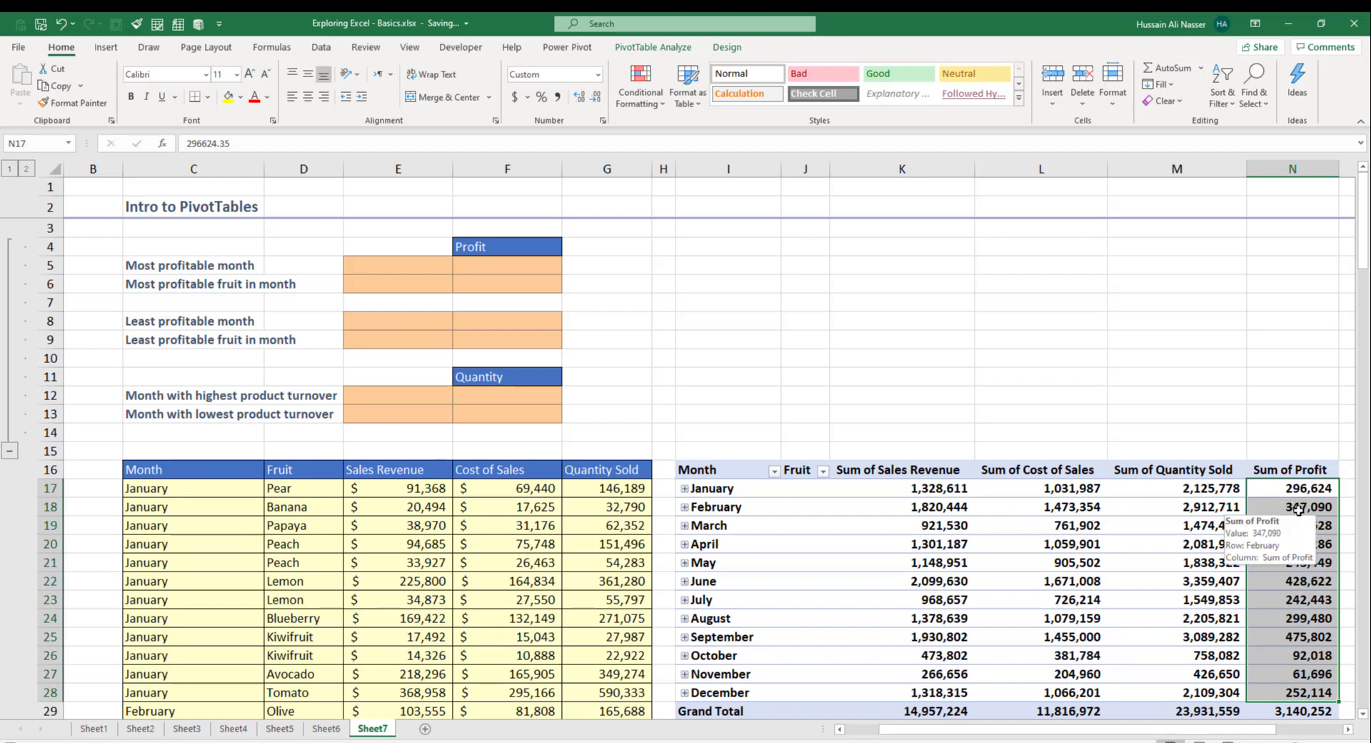
pyautogui.click(1296, 508)
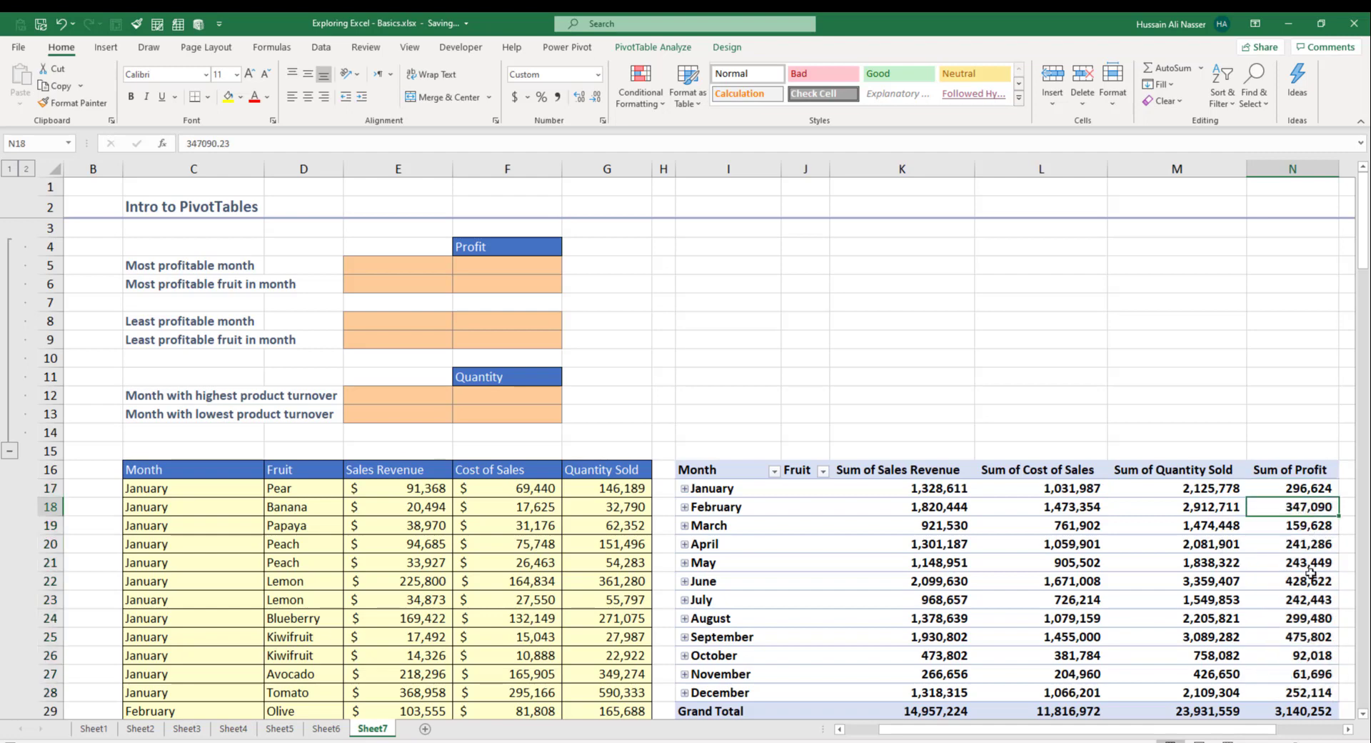
pyautogui.rightClick(1309, 509)
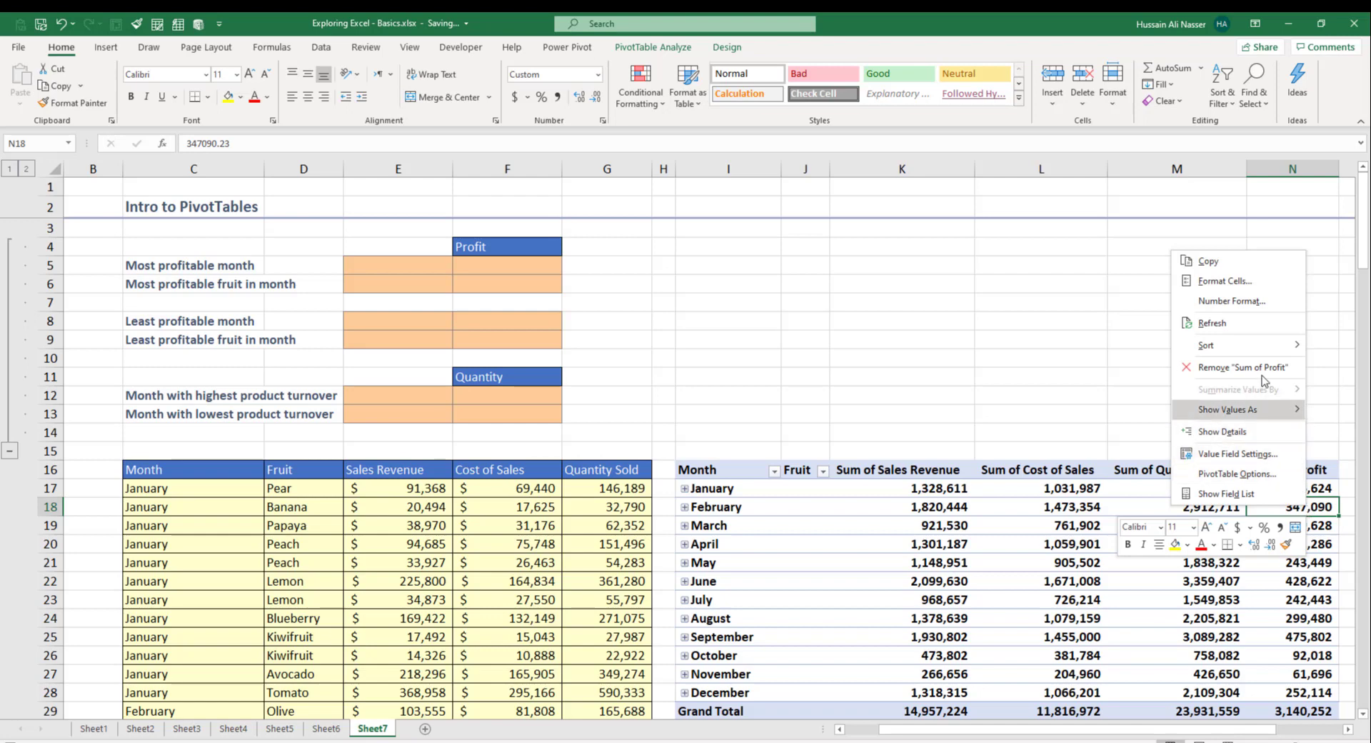
pyautogui.moveTo(1261, 347)
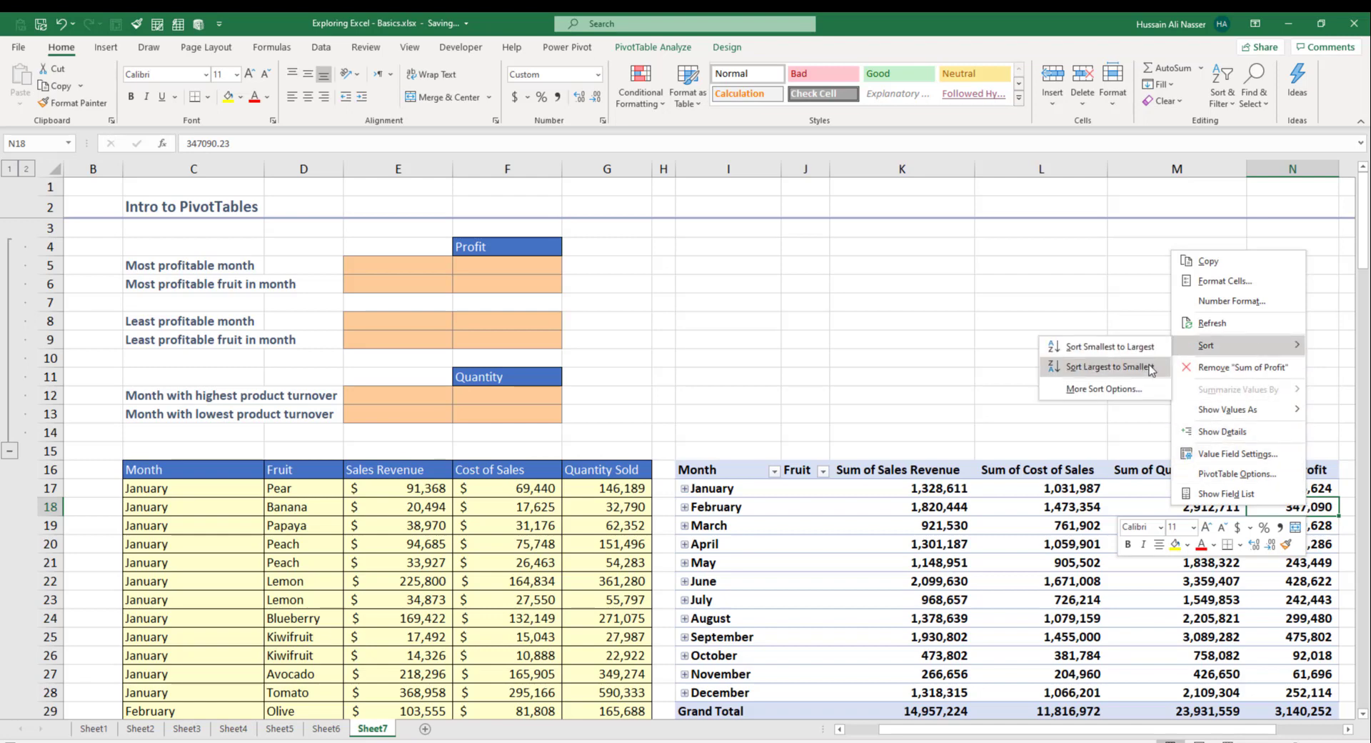
pyautogui.click(1151, 368)
pyautogui.click(1305, 490)
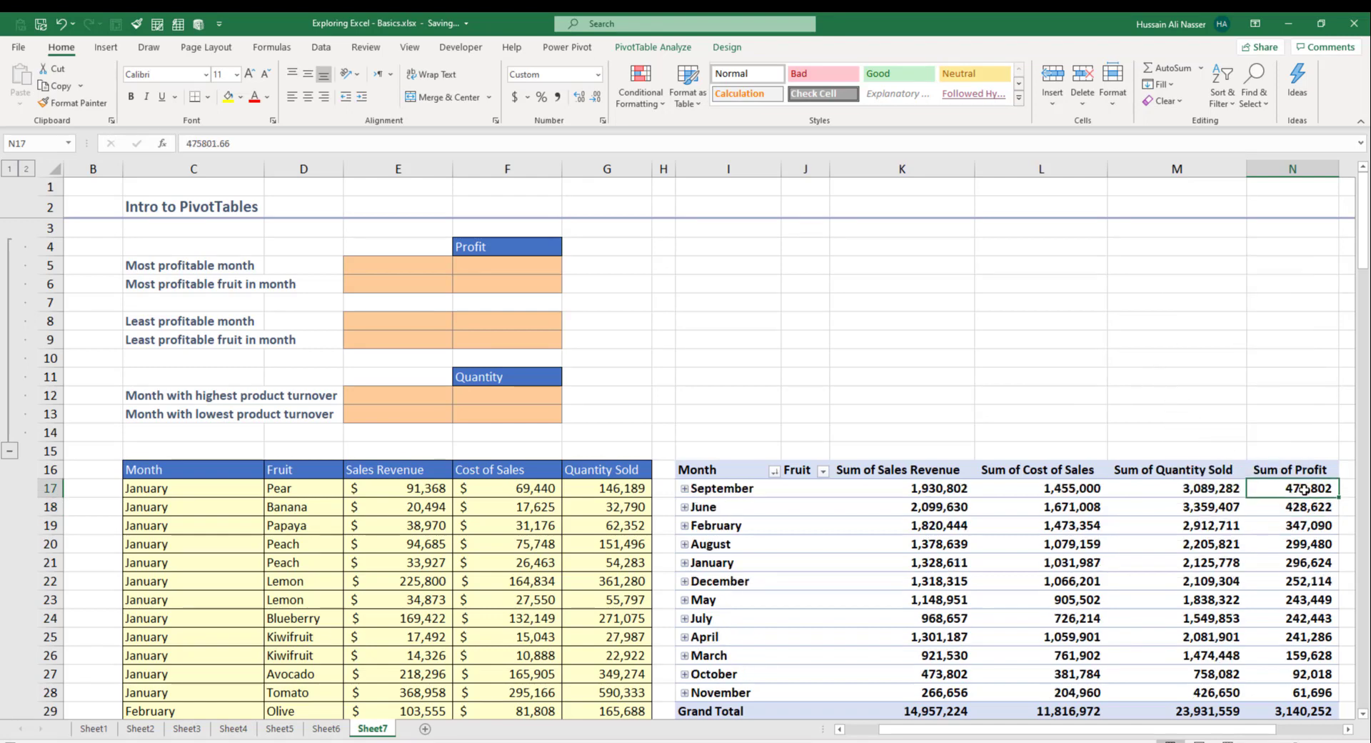
pyautogui.click(722, 487)
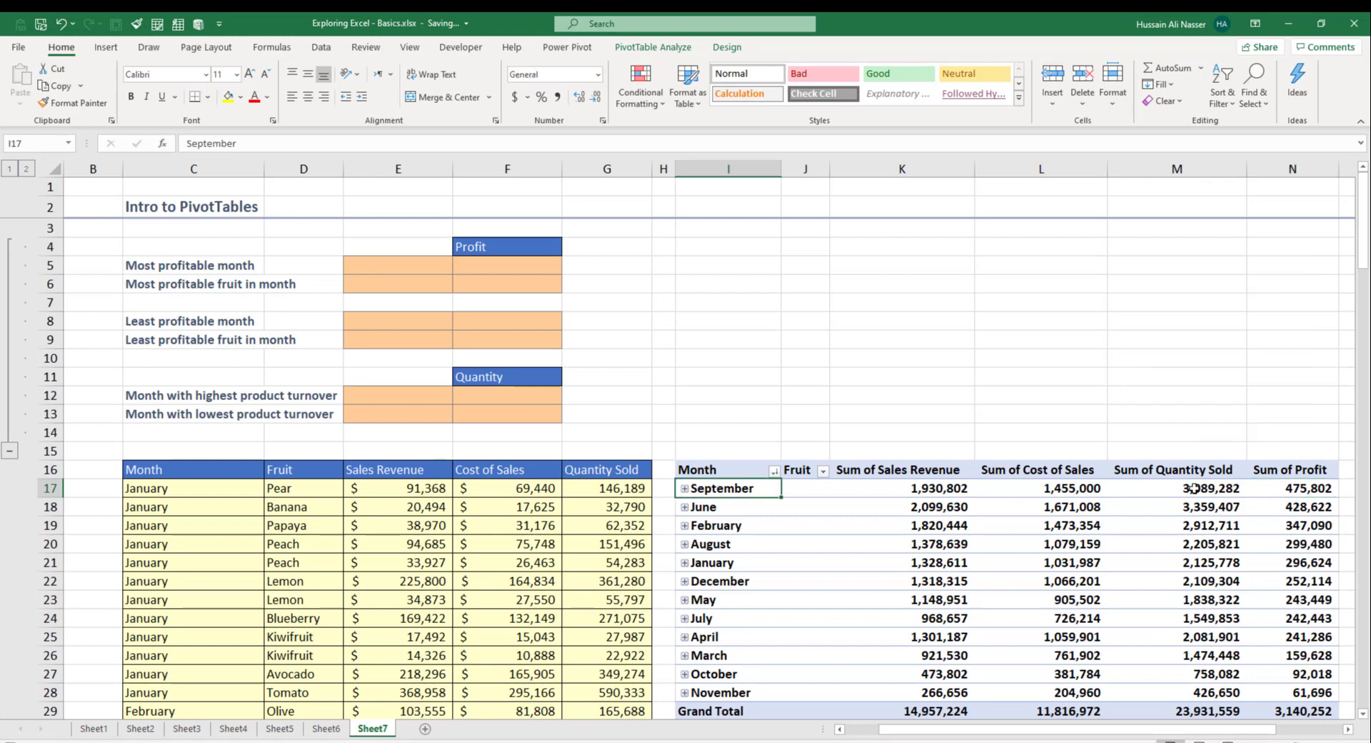
pyautogui.click(1315, 487)
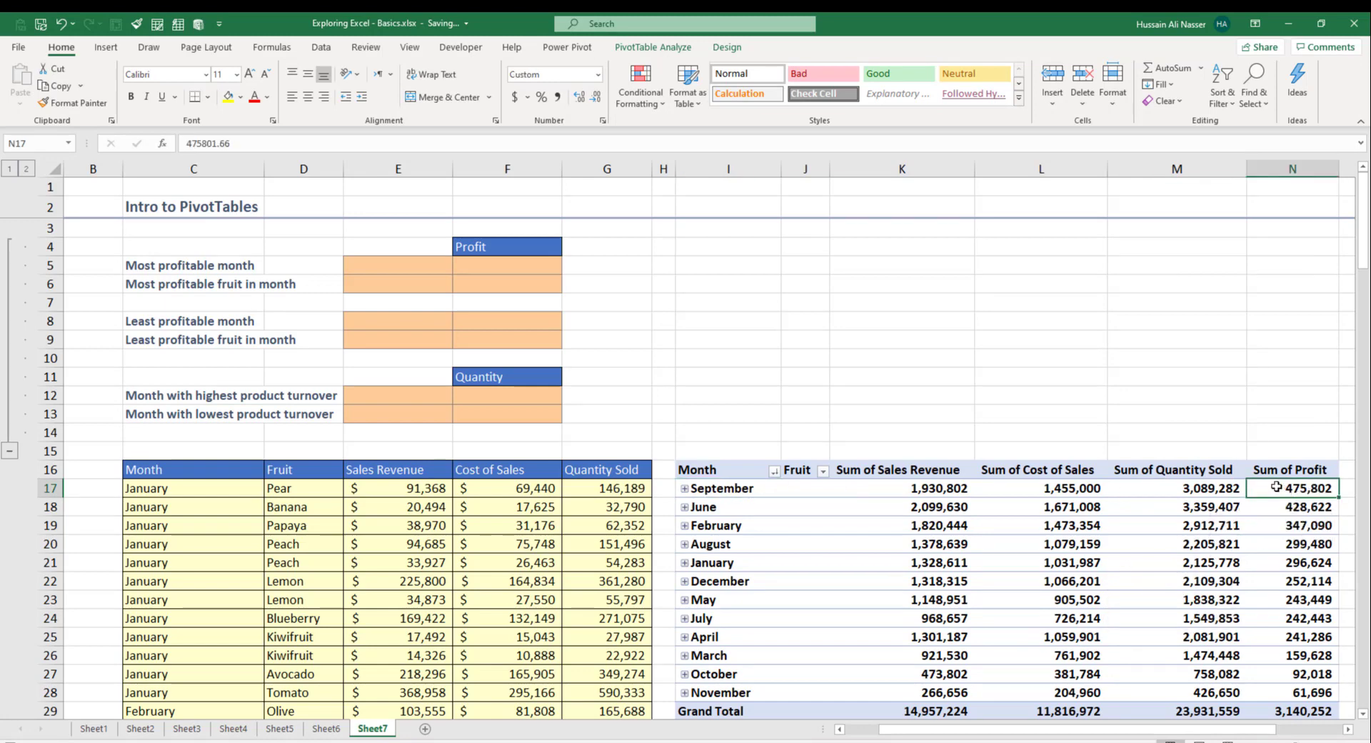
pyautogui.click(715, 489)
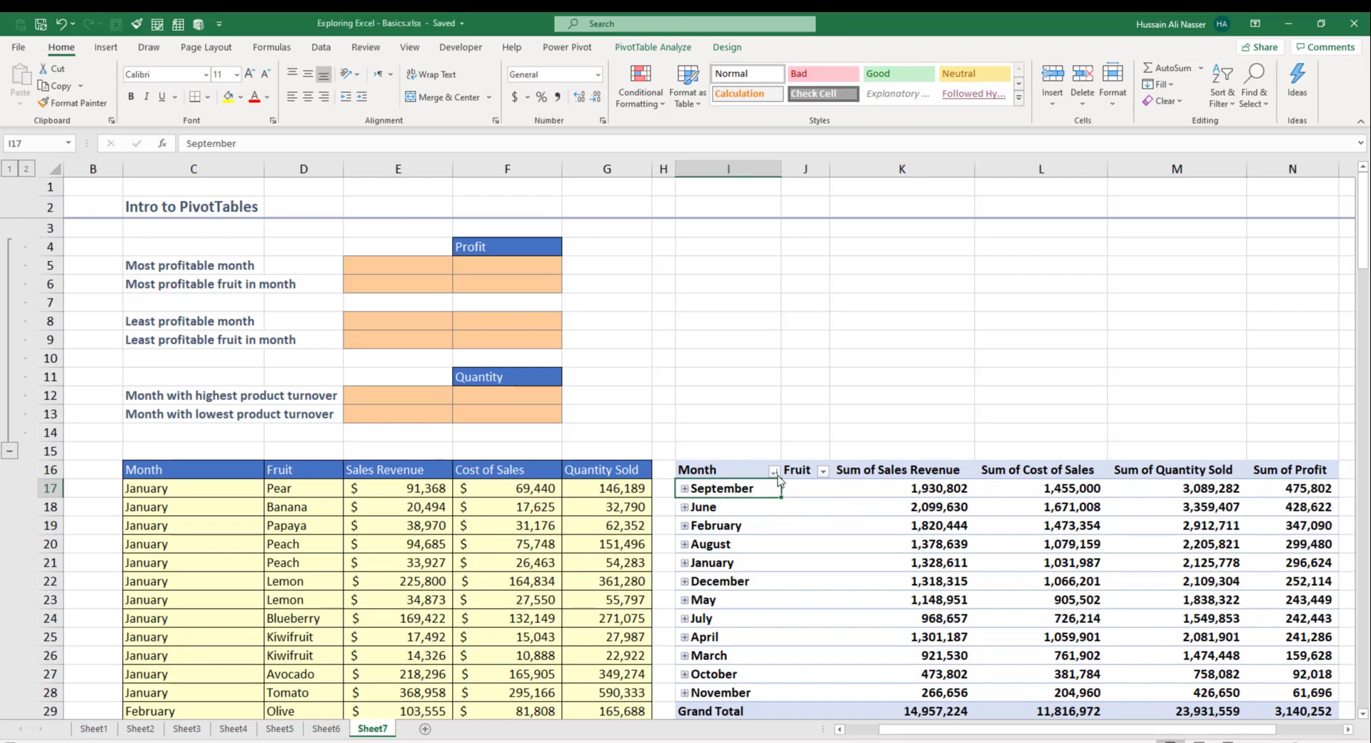
# Step: Copy September and its 475,802 profit into the most profitable month answer cells
pyautogui.hotkey('ctrl', 'c')
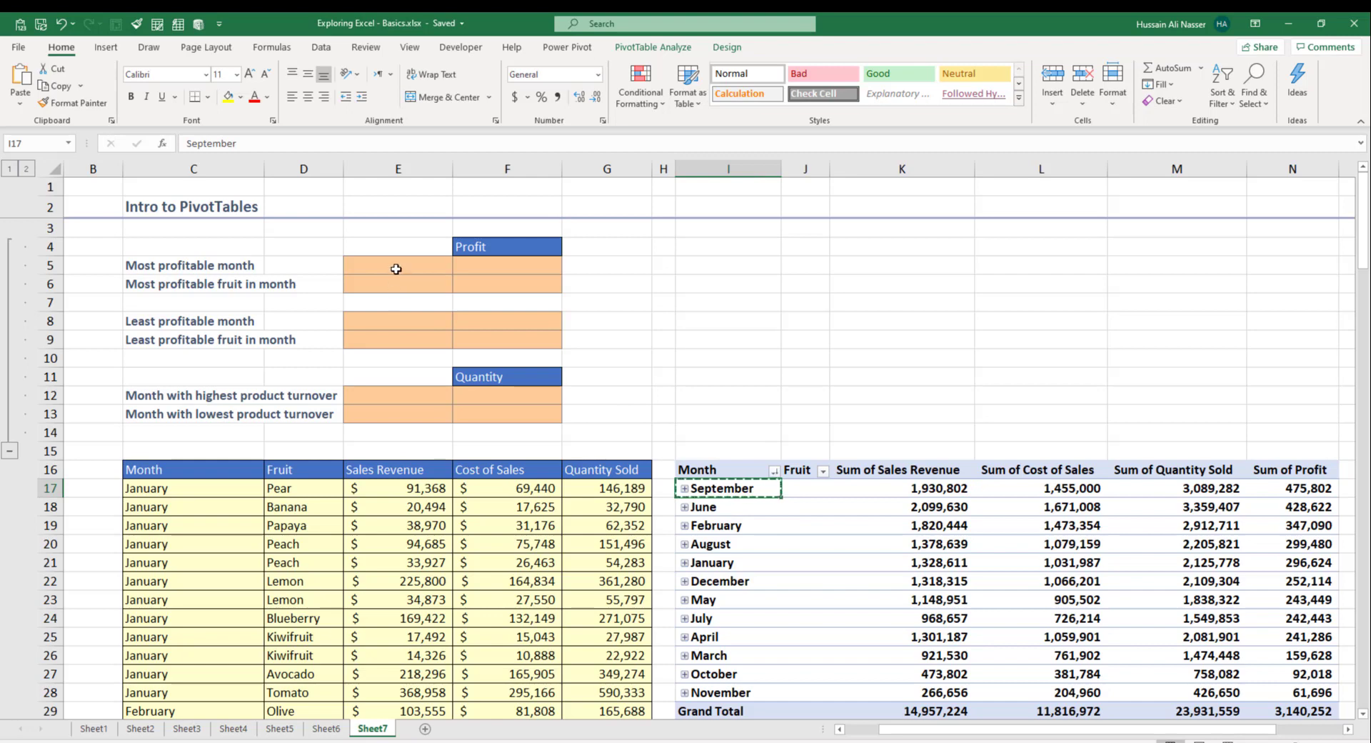
pyautogui.click(397, 269)
pyautogui.hotkey('ctrl', 'v')
pyautogui.click(1303, 489)
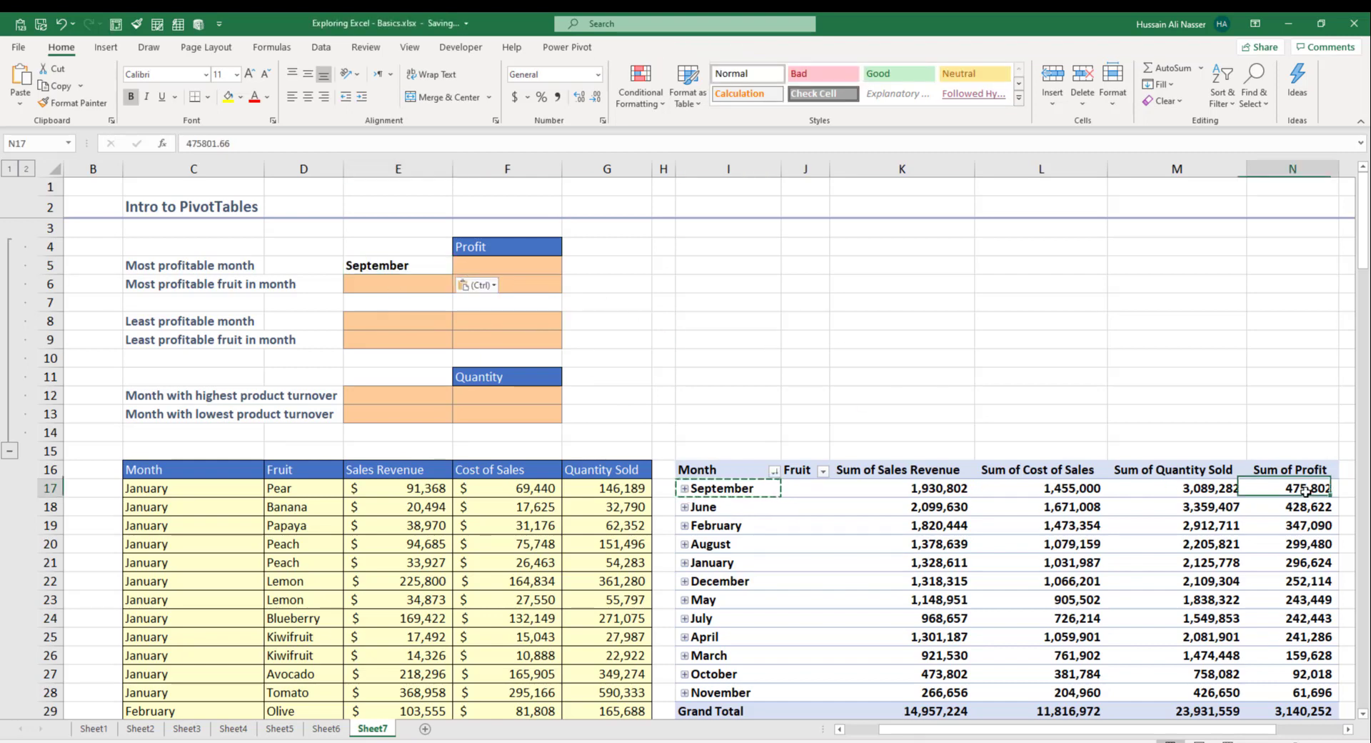
pyautogui.hotkey('ctrl', 'c')
pyautogui.click(526, 264)
pyautogui.hotkey('ctrl', 'v')
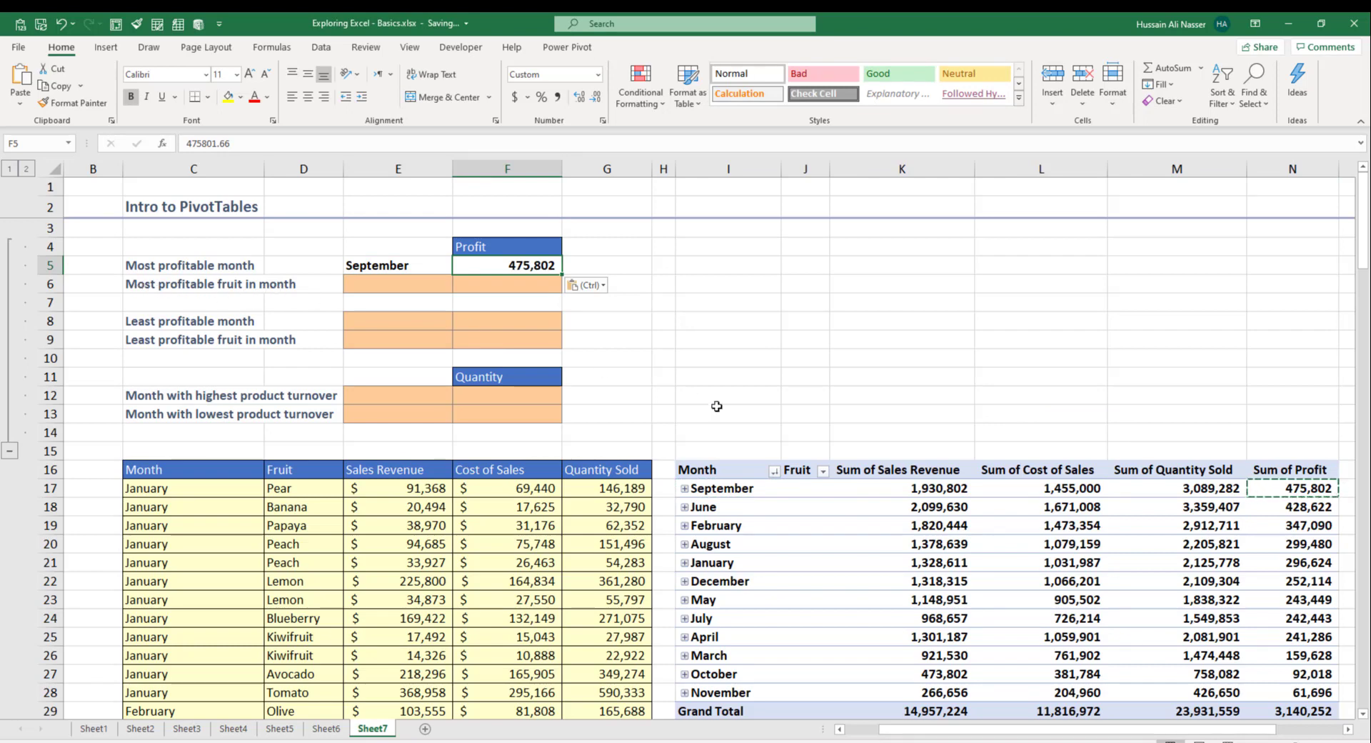
# Step: Expand September and sort its fruits by profit largest first, bringing Raspberry (205,721) to the top
pyautogui.click(685, 490)
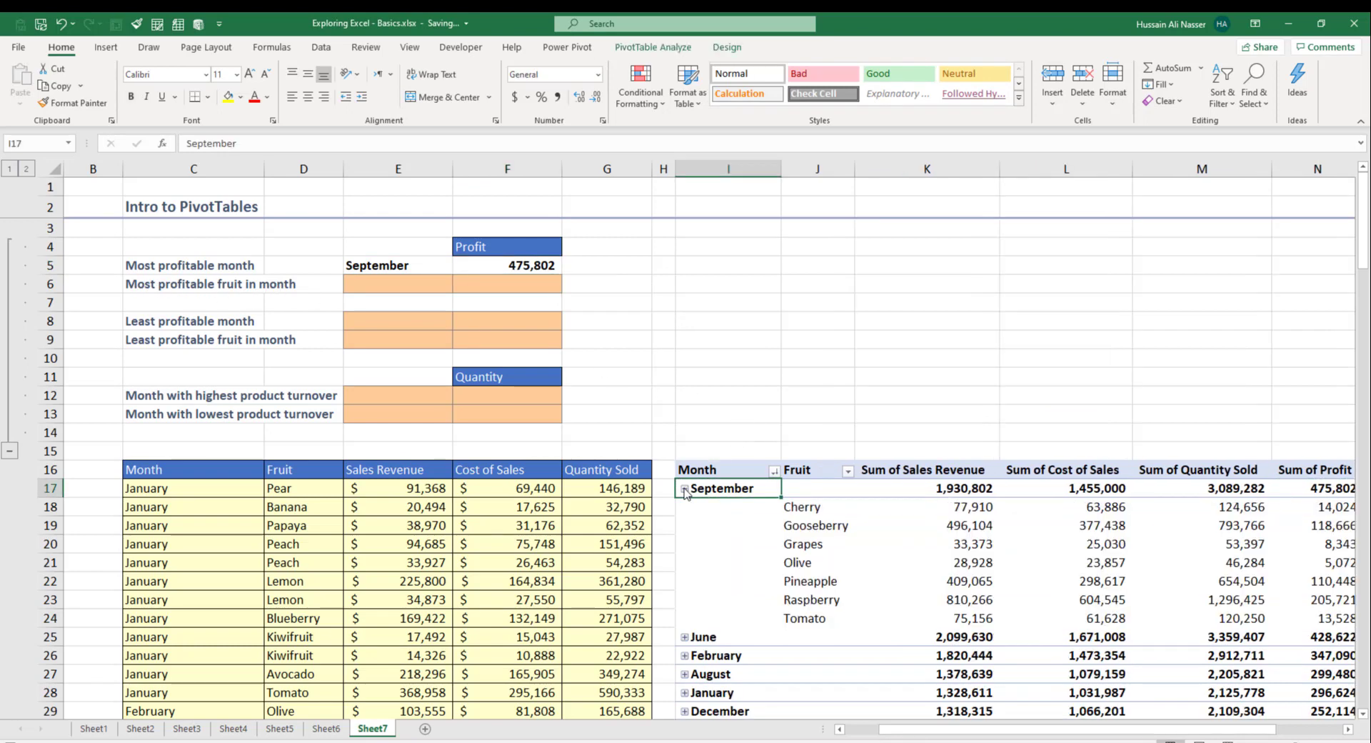
pyautogui.moveTo(972, 732); pyautogui.dragTo(1000, 730)
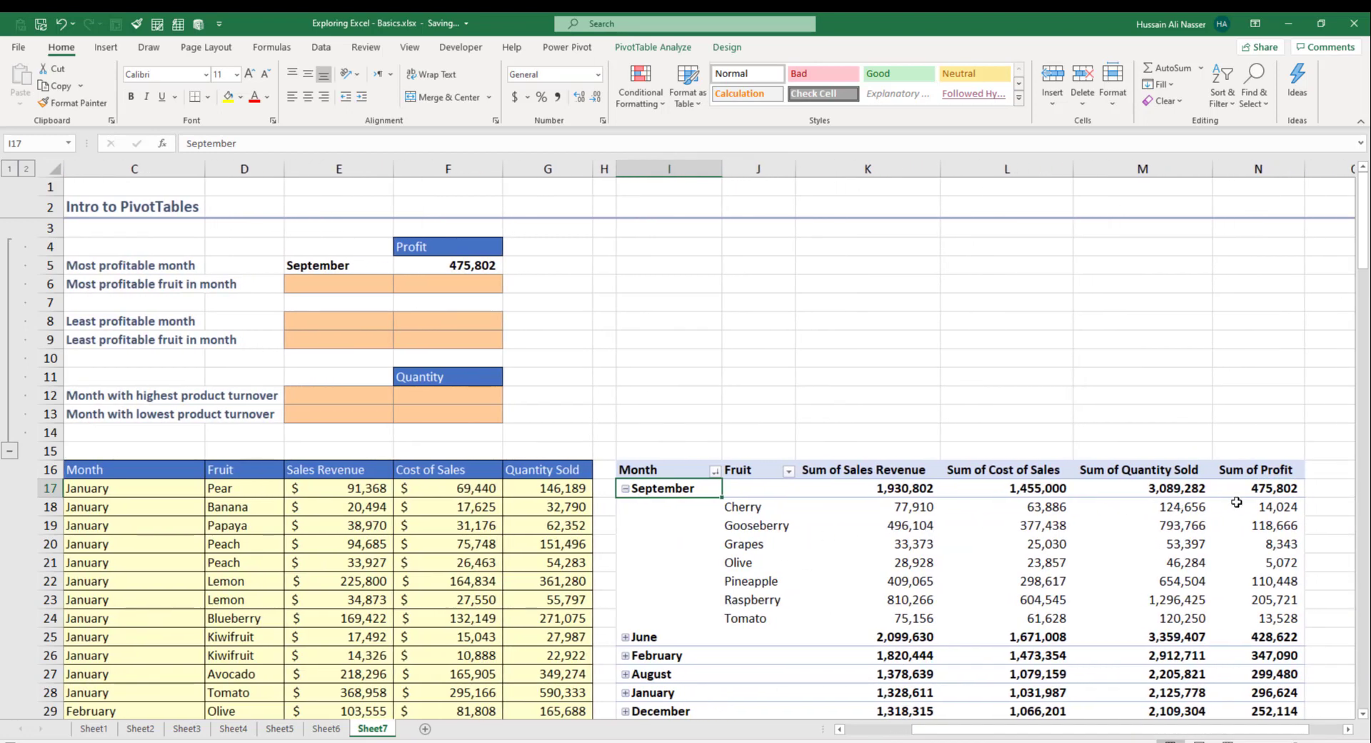
pyautogui.moveTo(1277, 509)
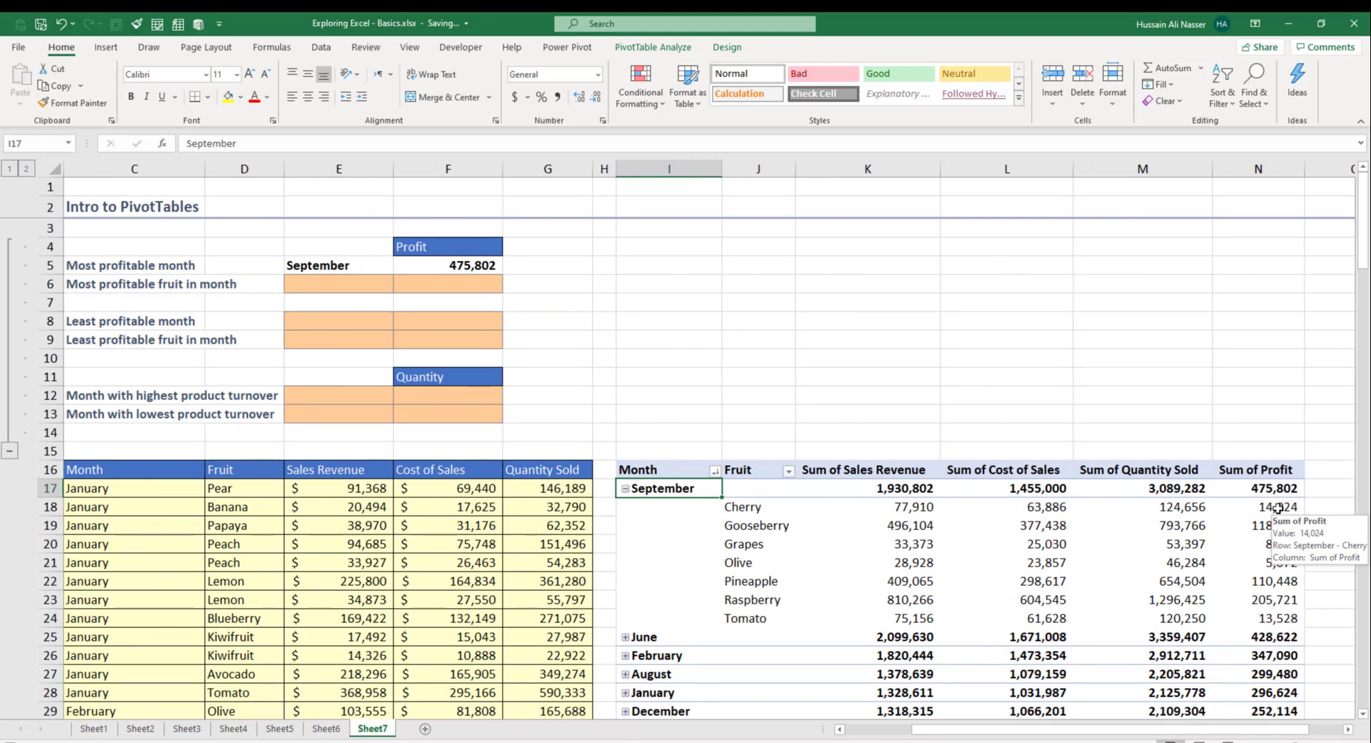
pyautogui.click(1272, 525)
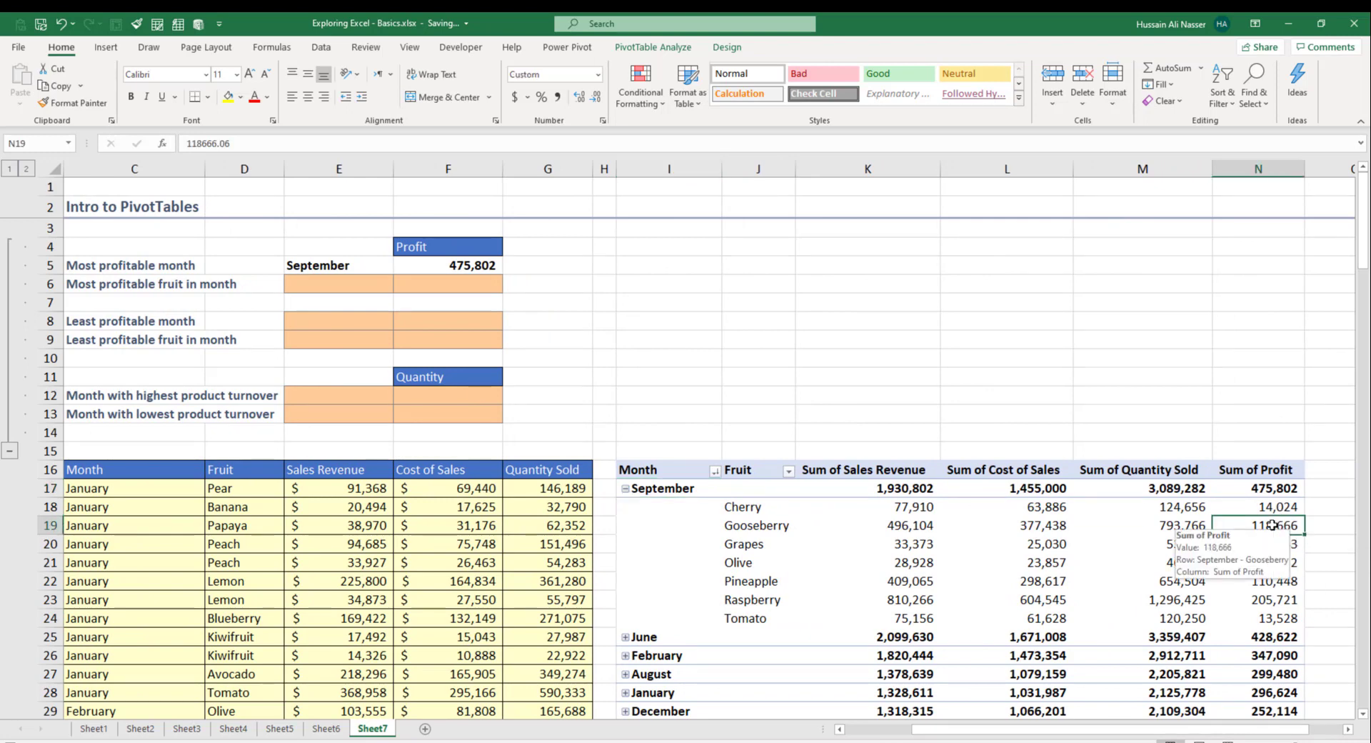
pyautogui.rightClick(1273, 525)
pyautogui.moveTo(1186, 365)
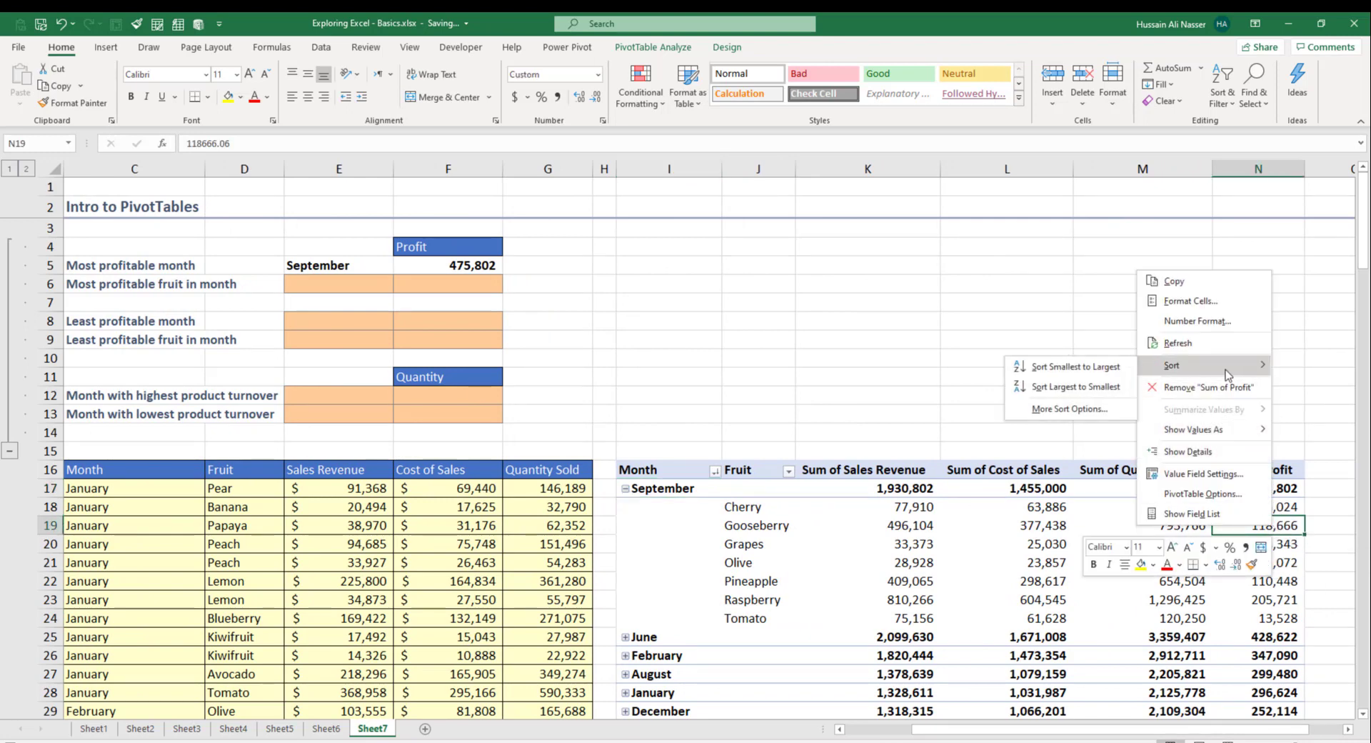
pyautogui.click(1077, 387)
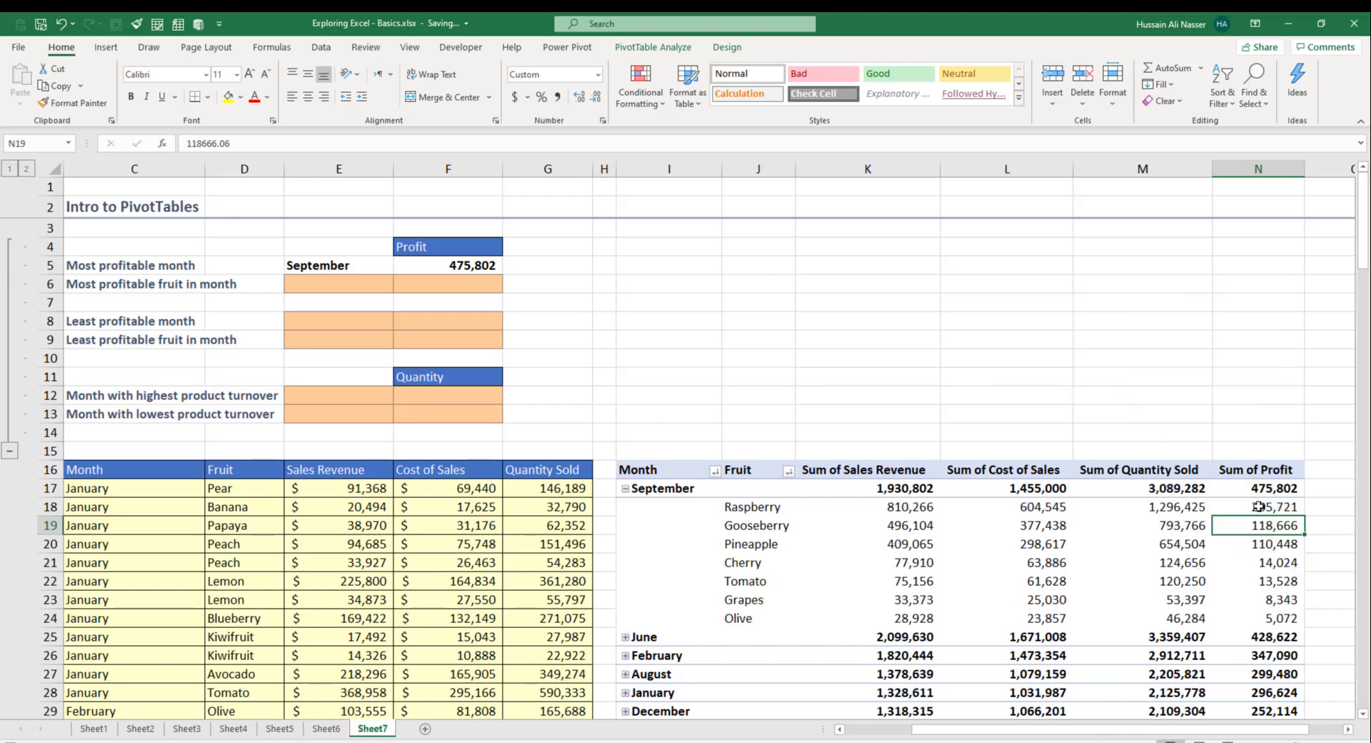
pyautogui.click(1258, 506)
pyautogui.click(751, 509)
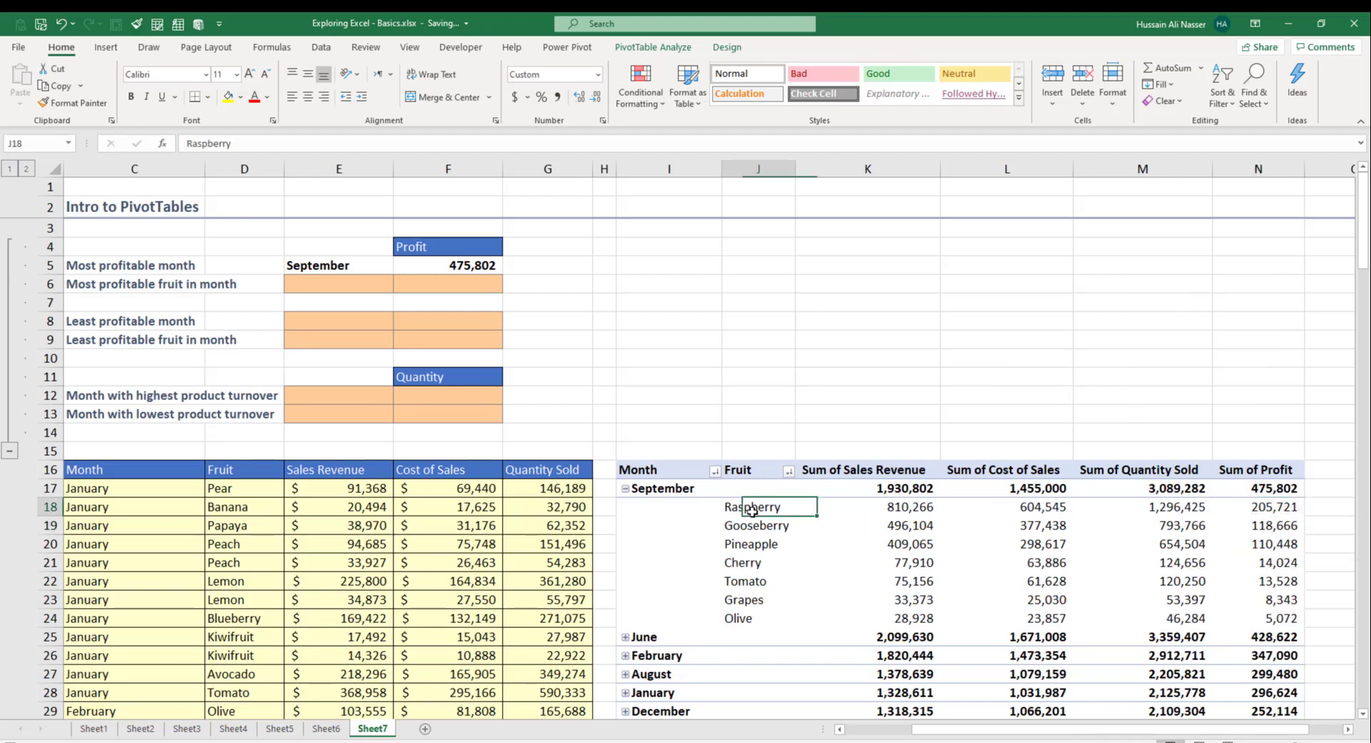
pyautogui.moveTo(1284, 509)
# Step: Paste Raspberry and its 205,721 profit into the most profitable fruit answer cells
pyautogui.hotkey('ctrl', 'c')
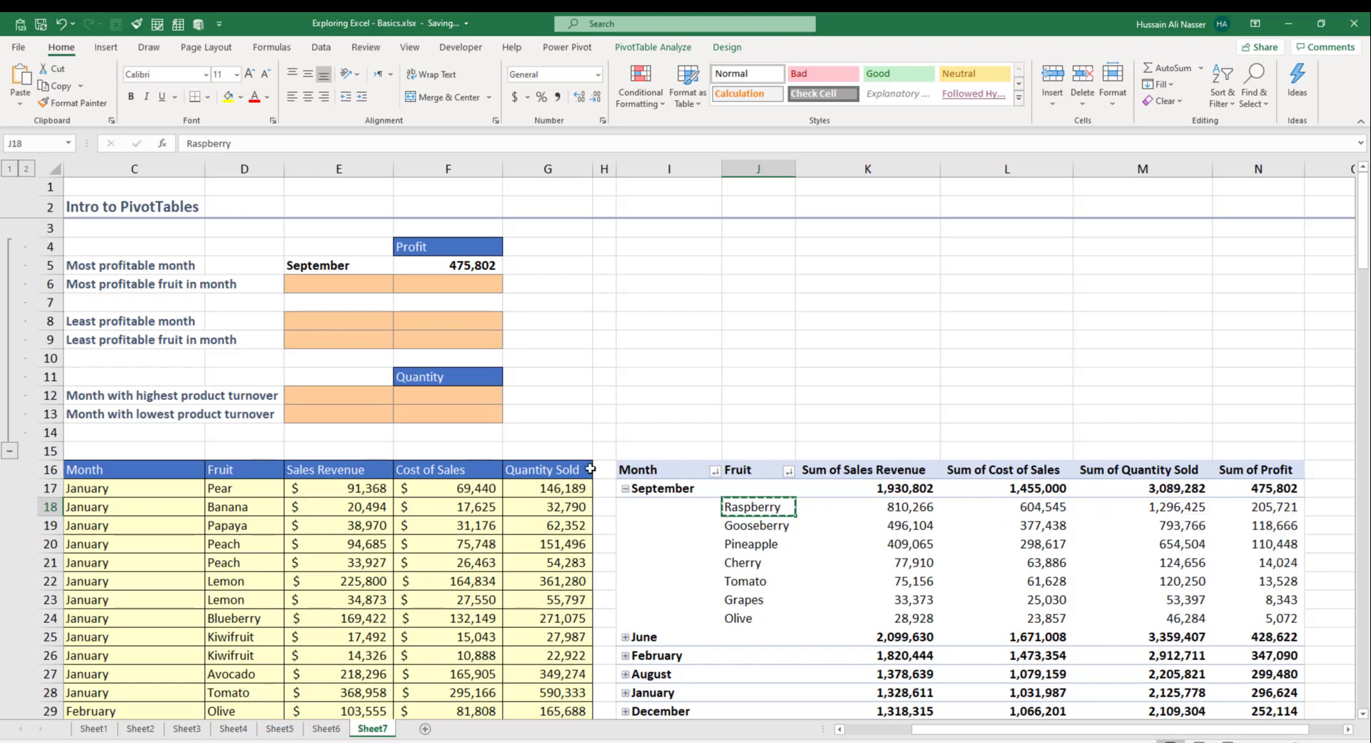
pyautogui.click(361, 282)
pyautogui.hotkey('ctrl', 'v')
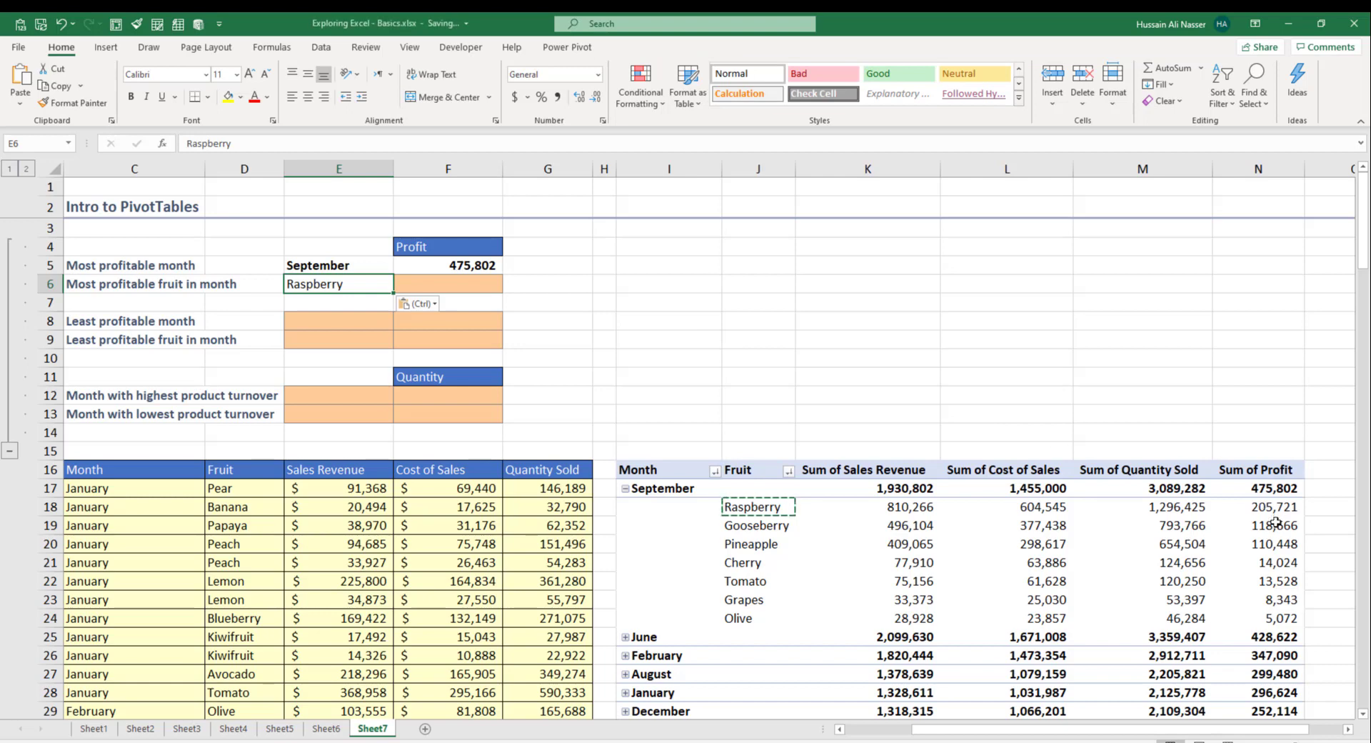
pyautogui.click(1267, 507)
pyautogui.hotkey('ctrl', 'c')
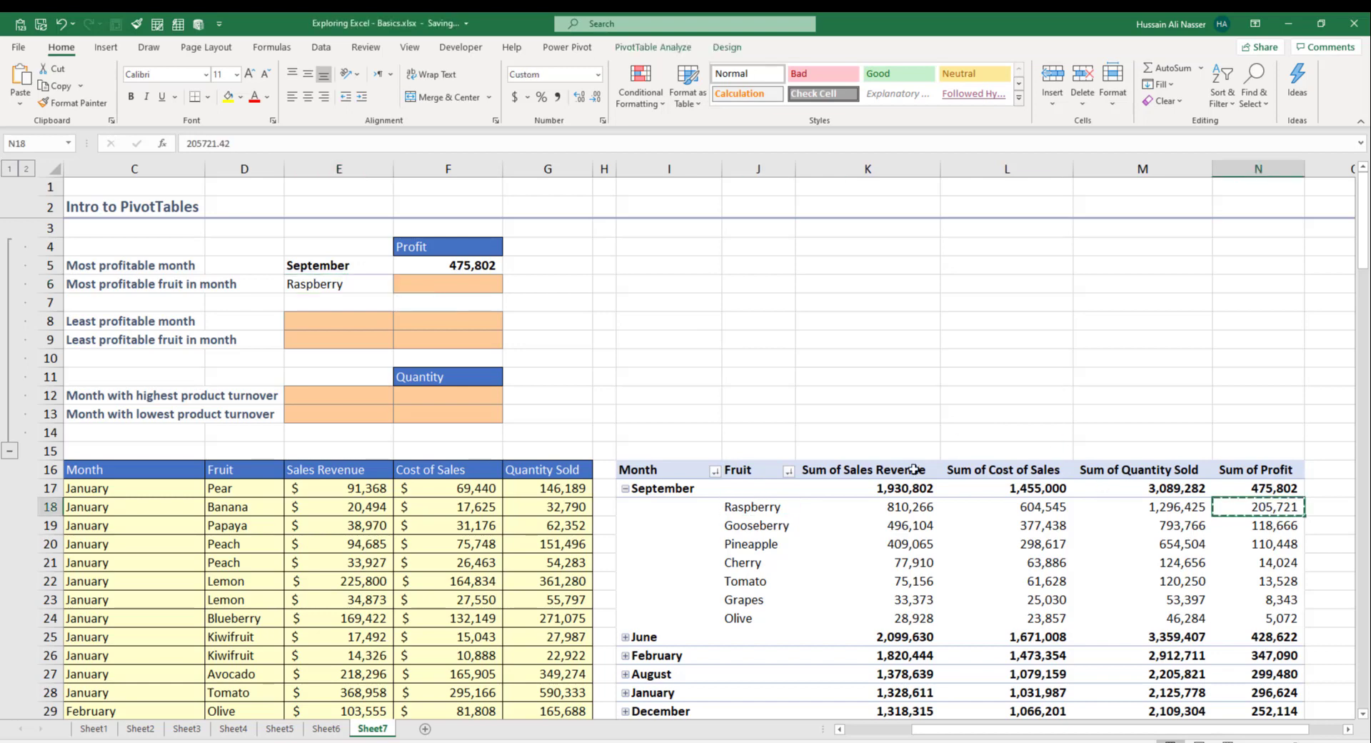
pyautogui.click(441, 284)
pyautogui.hotkey('ctrl', 'v')
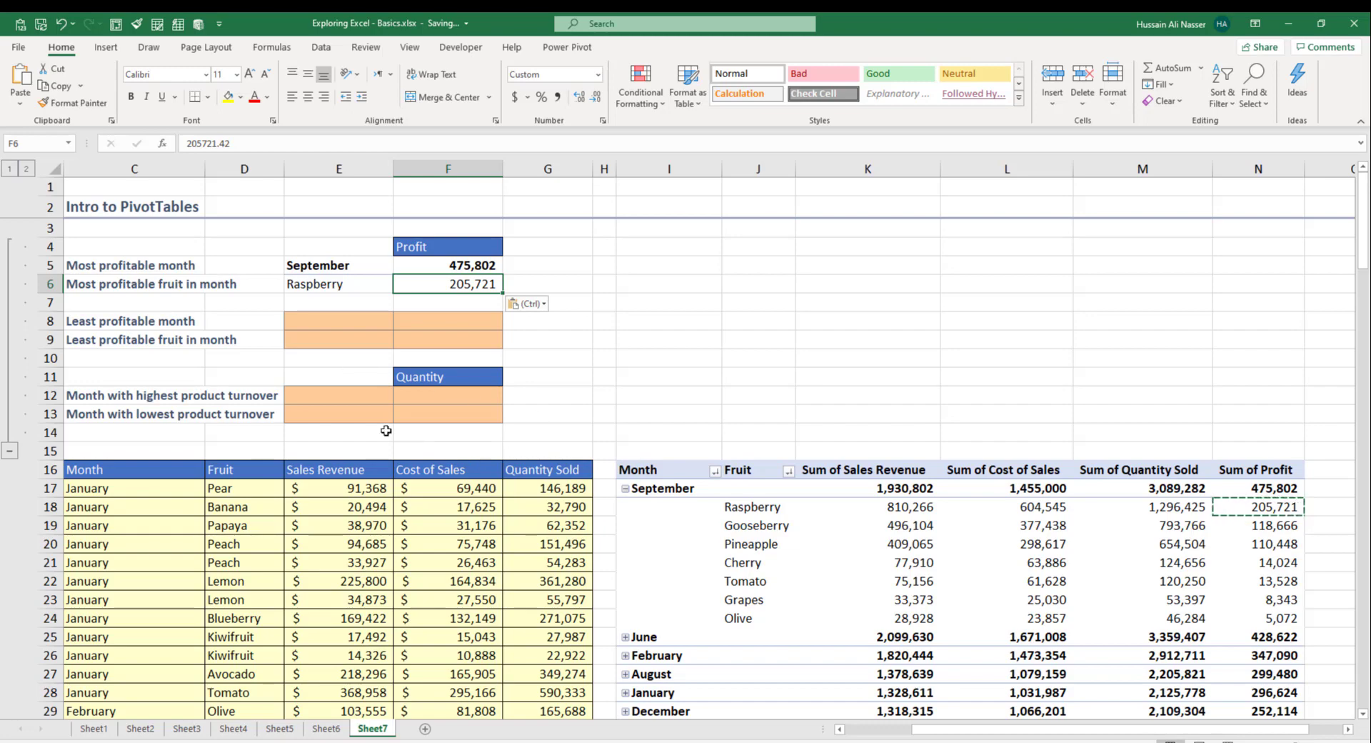
pyautogui.click(108, 325)
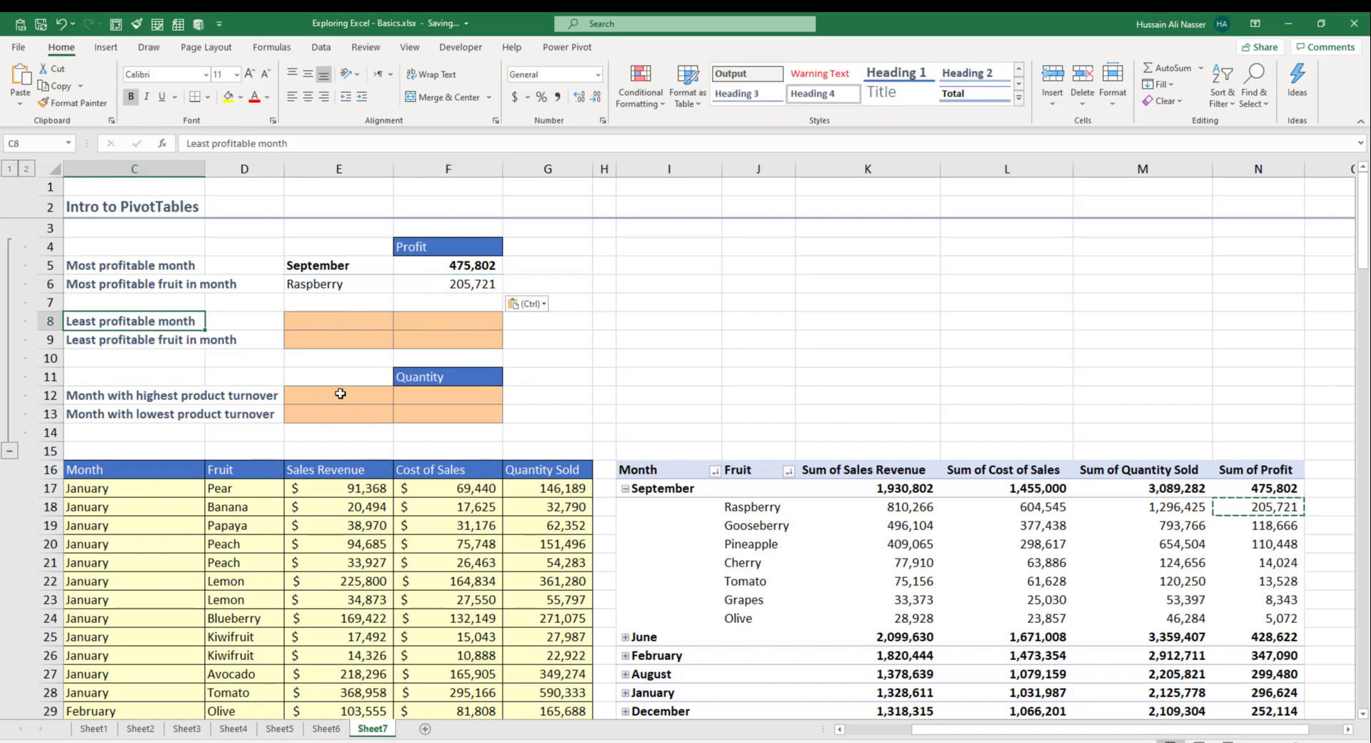
# Step: Collapse September and copy November with its 61,696 profit into the least profitable month cells
pyautogui.click(626, 488)
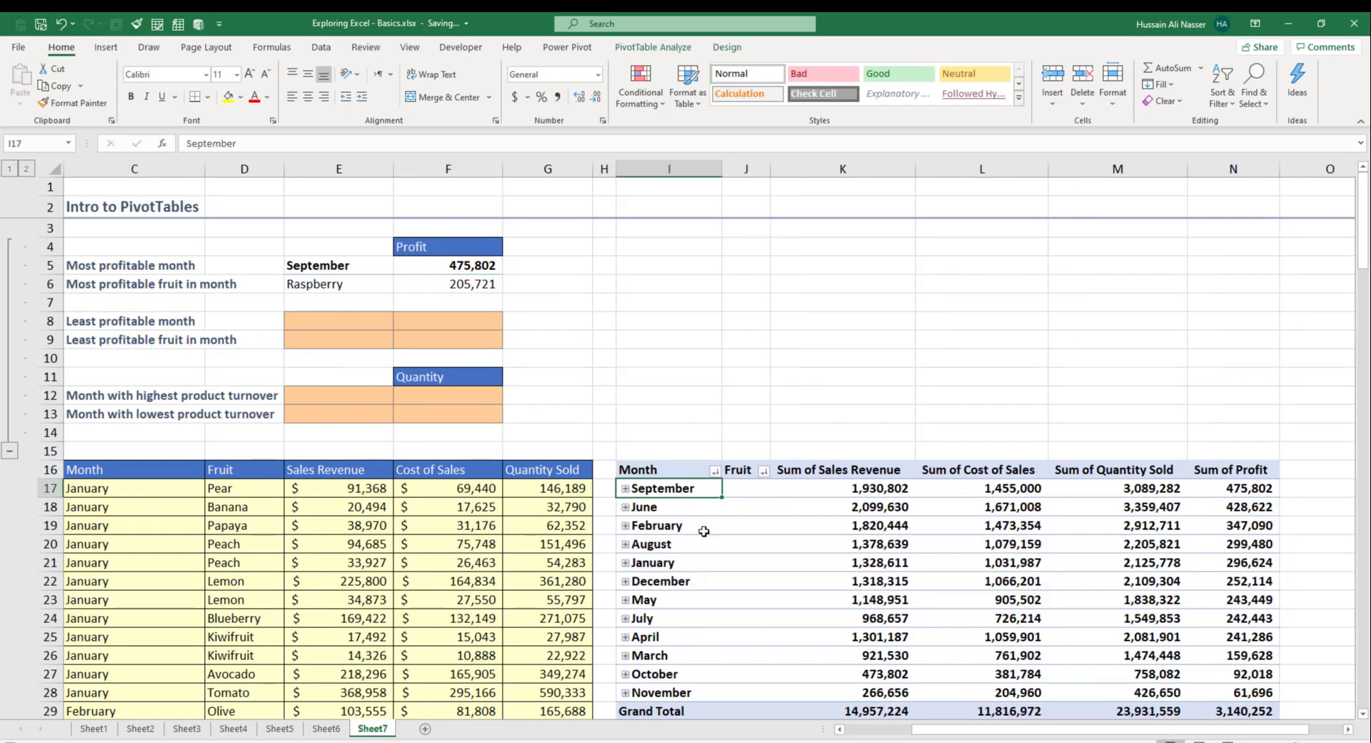
pyautogui.scroll(-2, 704, 532)
pyautogui.scroll(1, 750, 545)
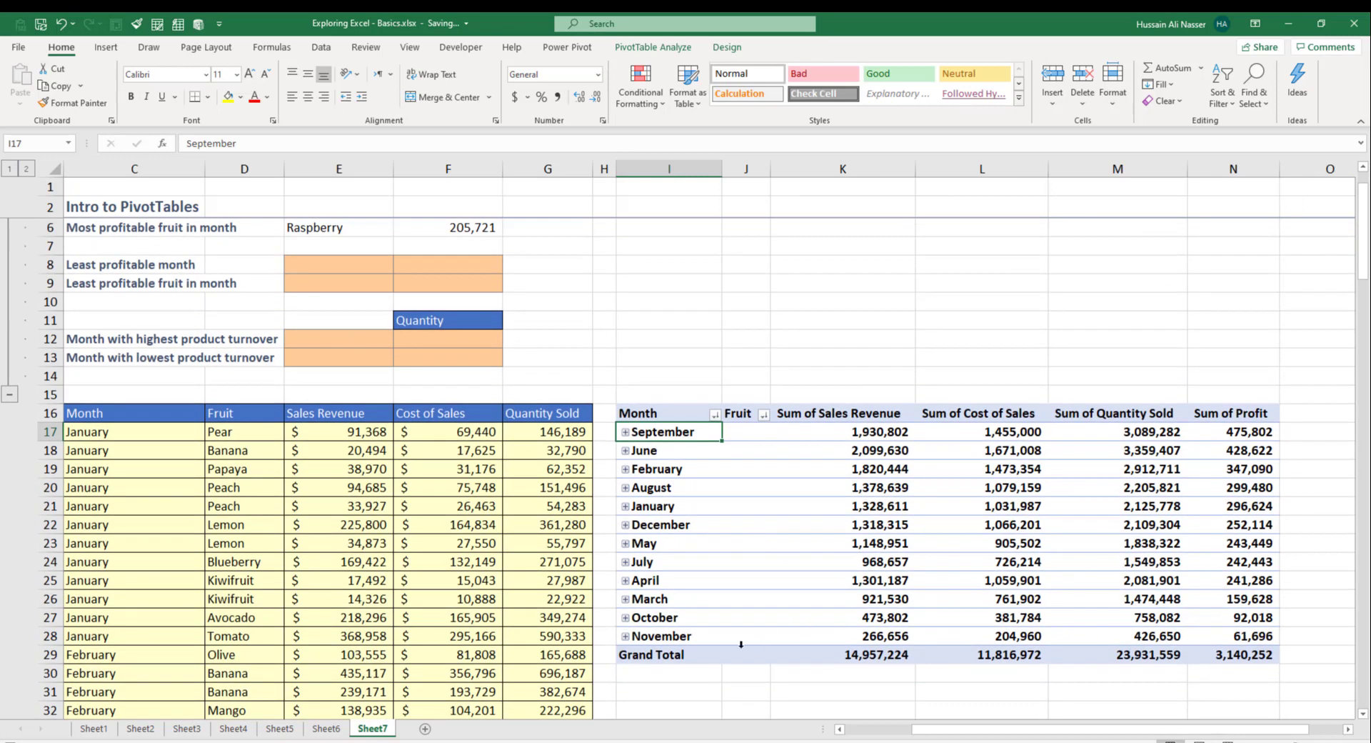
pyautogui.click(655, 636)
pyautogui.hotkey('ctrl', 'c')
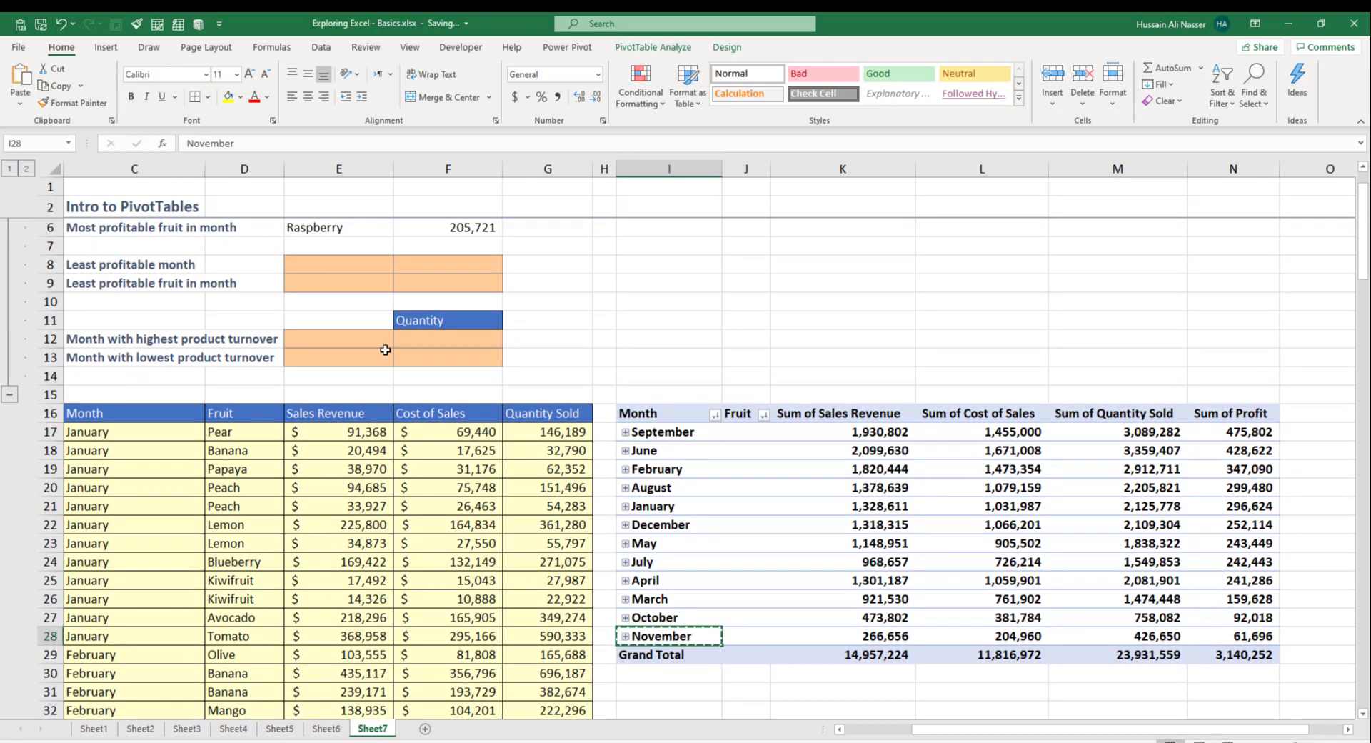
pyautogui.click(325, 264)
pyautogui.hotkey('ctrl', 'v')
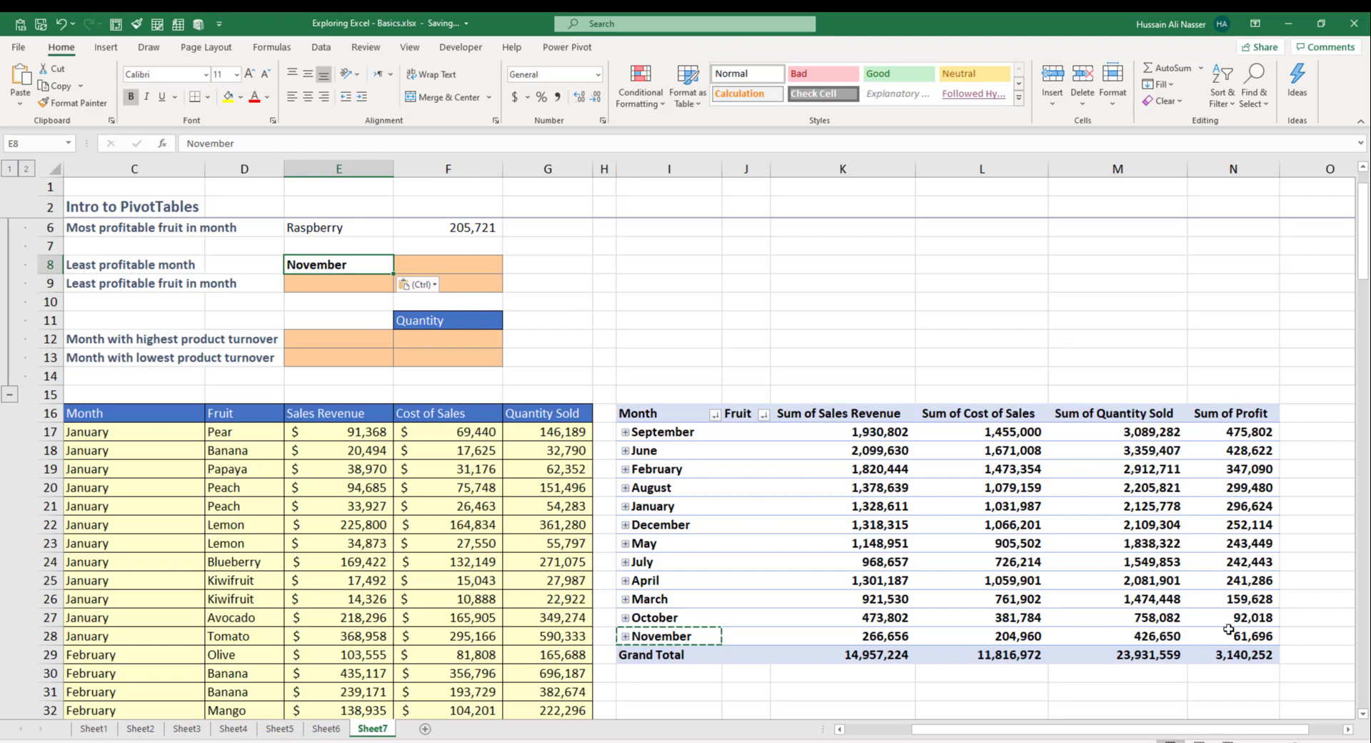
pyautogui.click(1232, 636)
pyautogui.hotkey('ctrl', 'c')
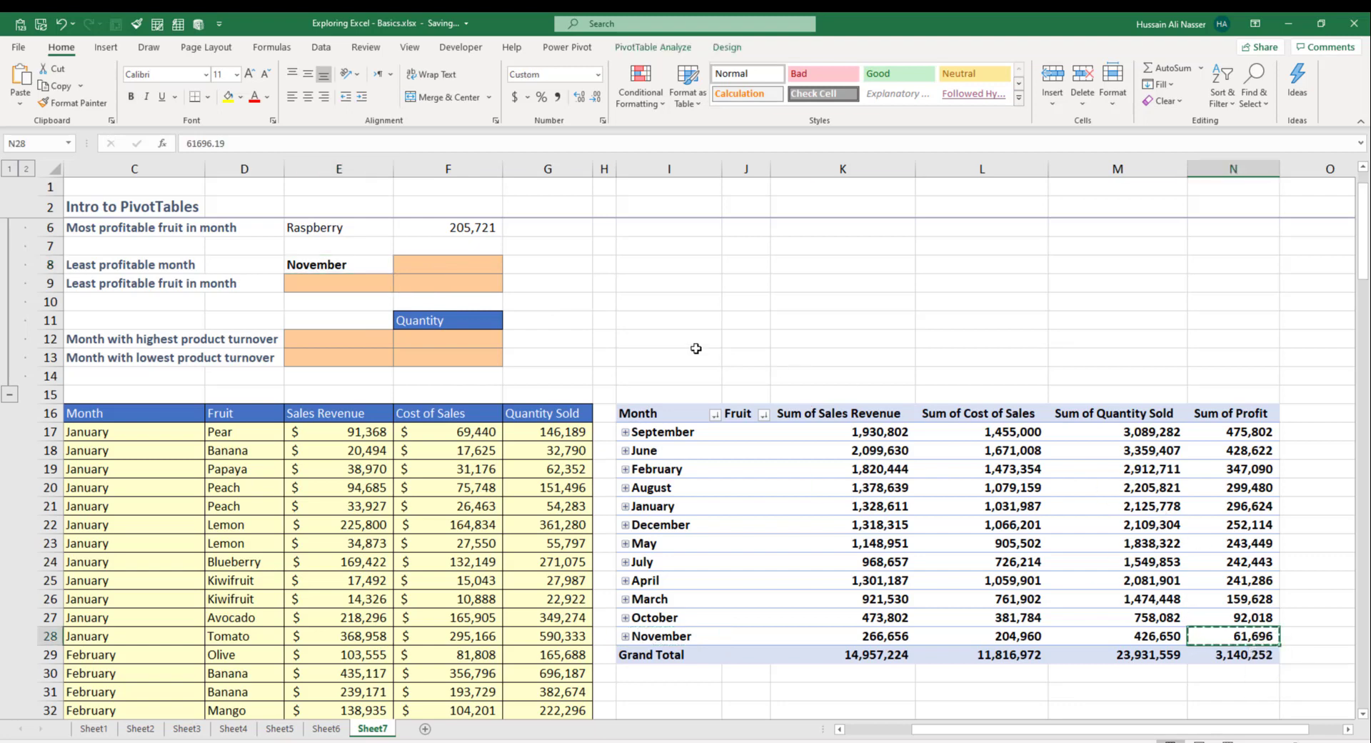
pyautogui.click(493, 266)
pyautogui.hotkey('ctrl', 'v')
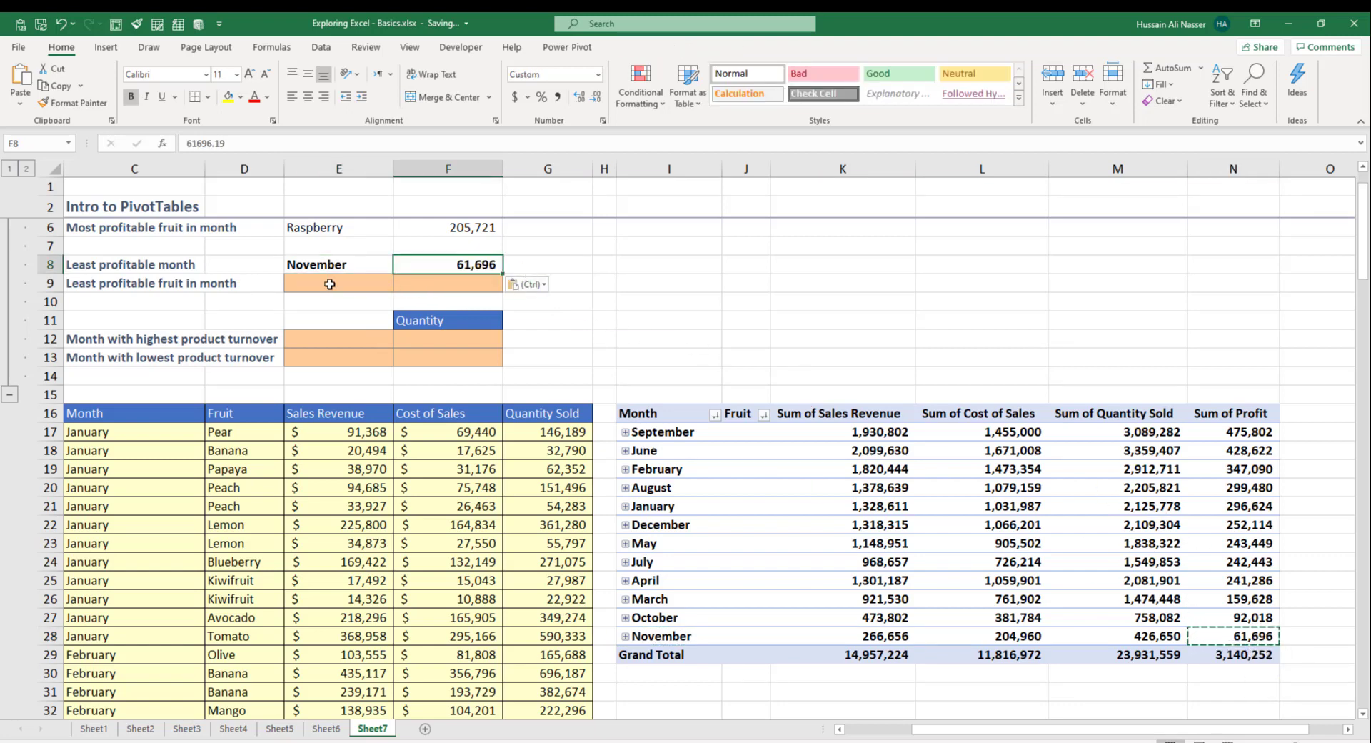
# Step: Expand November and enter Coconut as the least profitable fruit
pyautogui.click(371, 285)
pyautogui.doubleClick(642, 634)
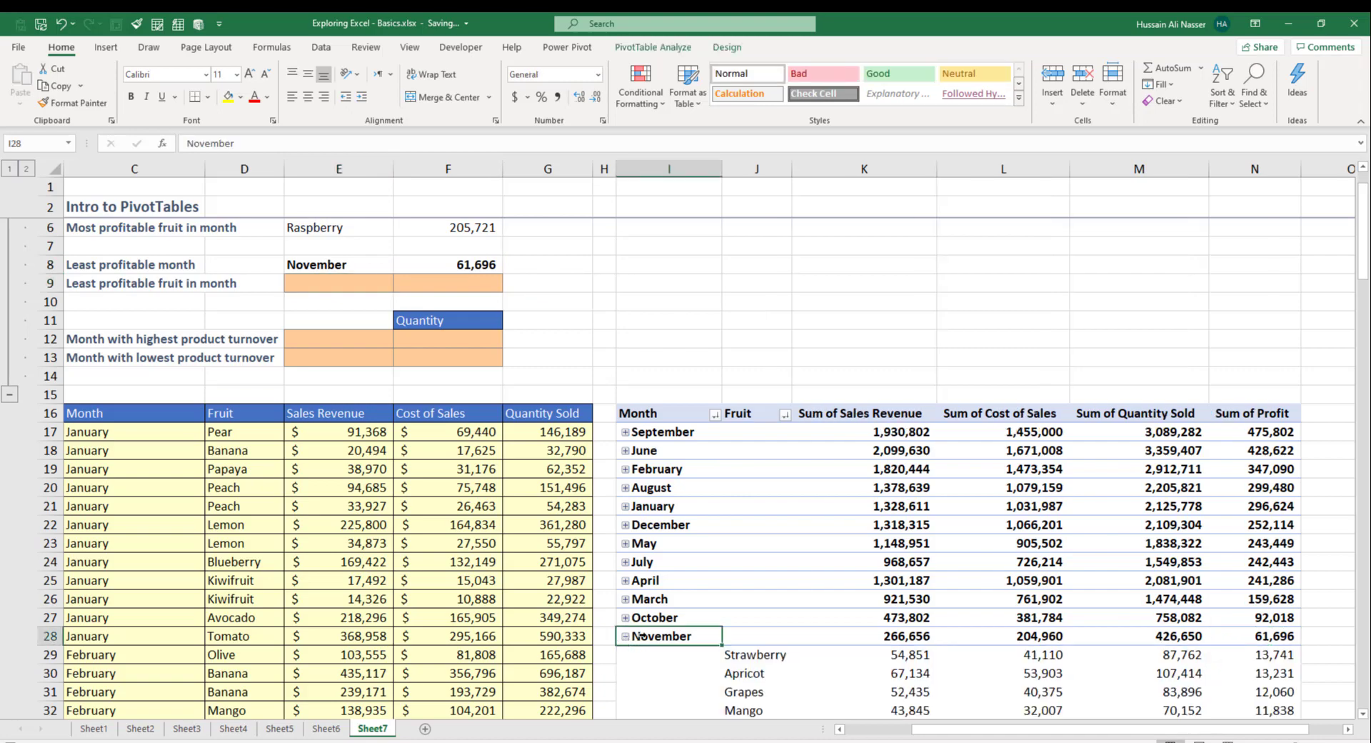
pyautogui.scroll(-2, 1214, 644)
pyautogui.click(742, 635)
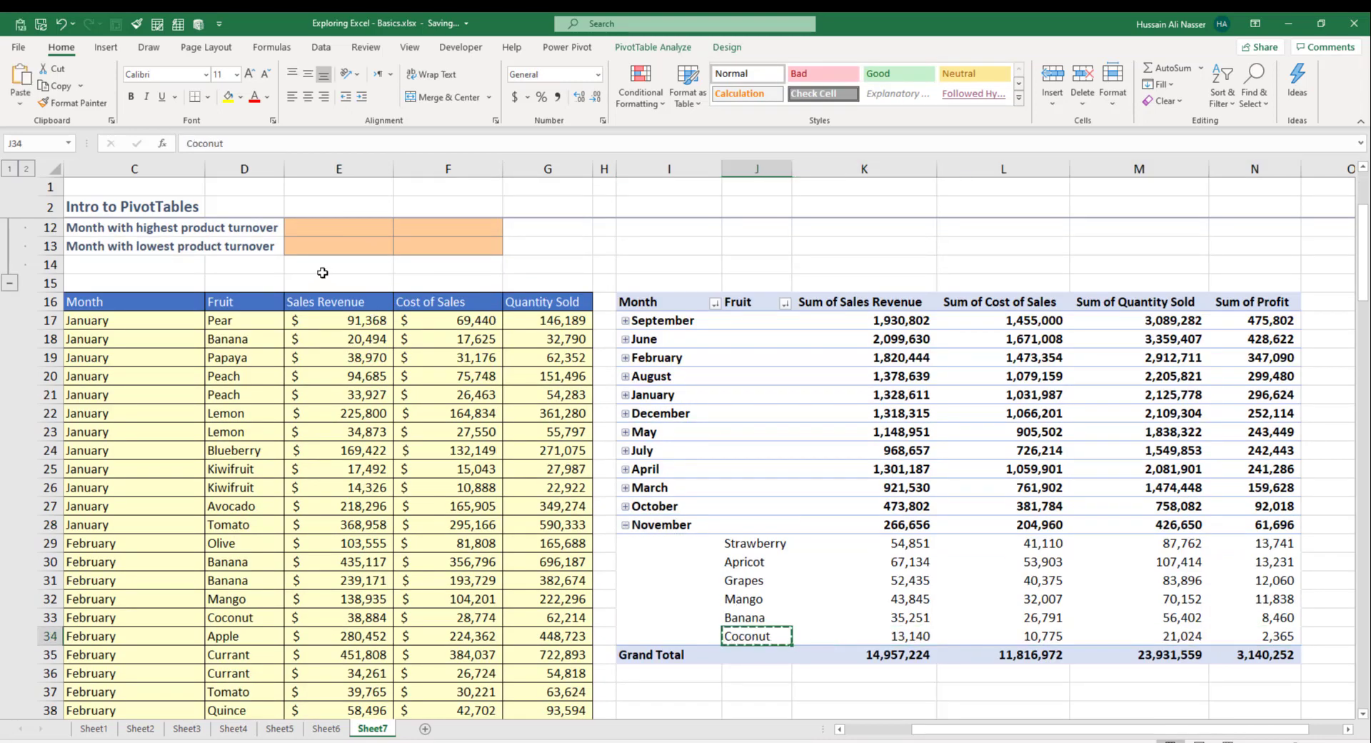
pyautogui.scroll(3, 325, 281)
pyautogui.click(327, 335)
pyautogui.hotkey('ctrl', 'v')
# Step: Enter Coconut's 2,365 profit beside it and collapse November again
pyautogui.click(398, 346)
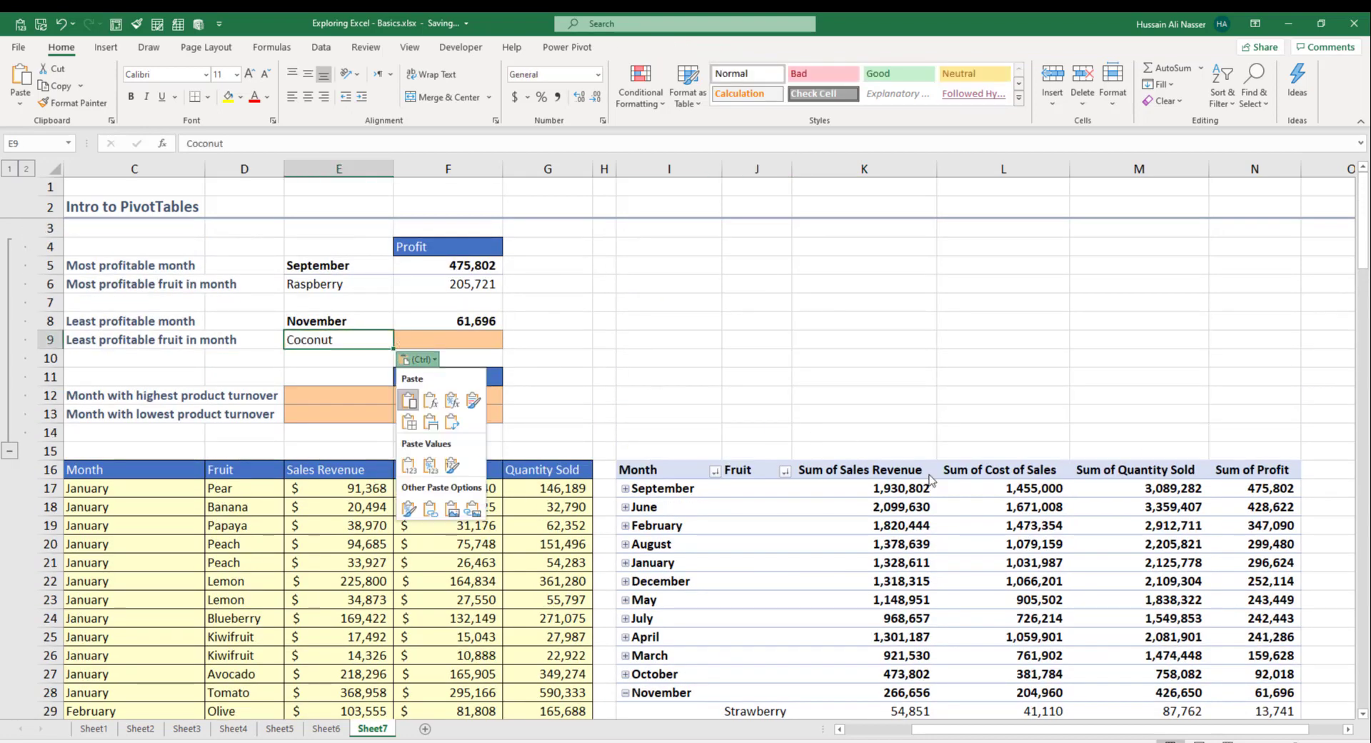
pyautogui.scroll(-3, 1258, 635)
pyautogui.click(1259, 636)
pyautogui.press('Escape')
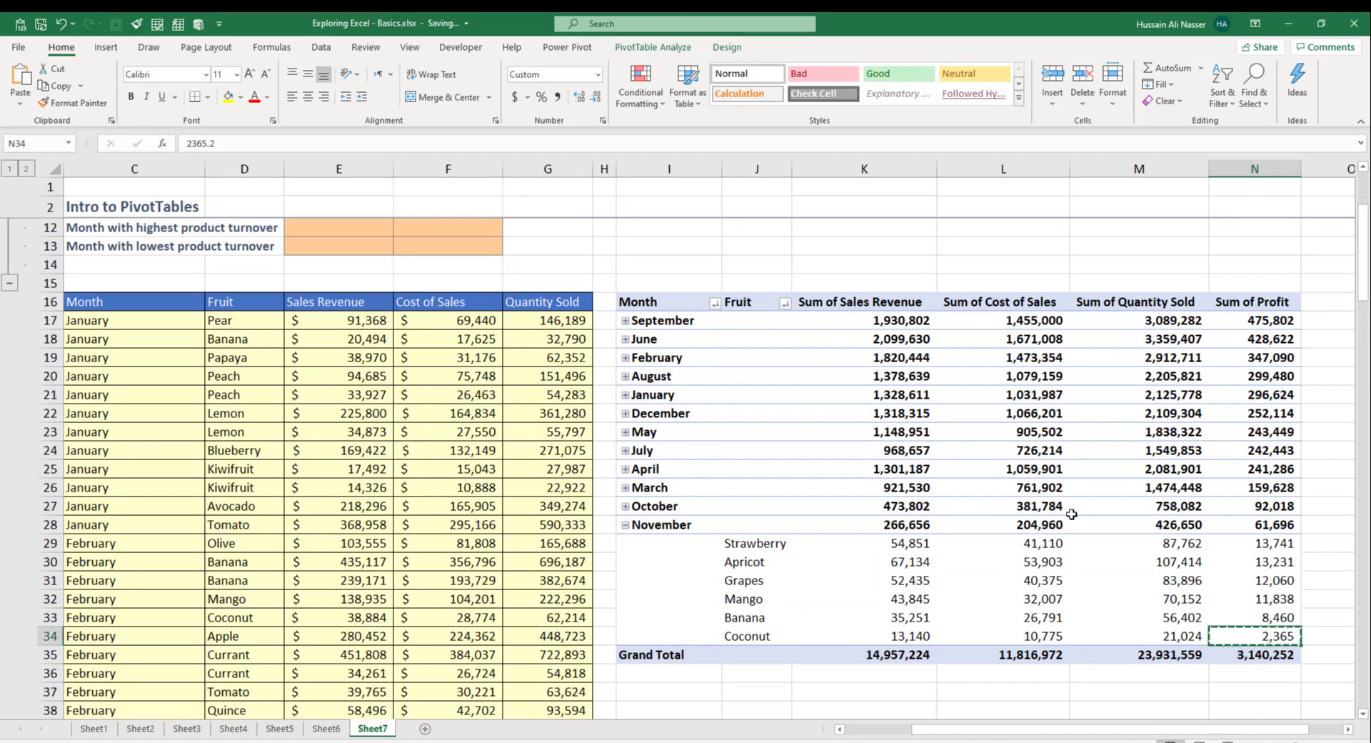
pyautogui.scroll(2, 595, 416)
pyautogui.scroll(2, 595, 415)
pyautogui.click(453, 336)
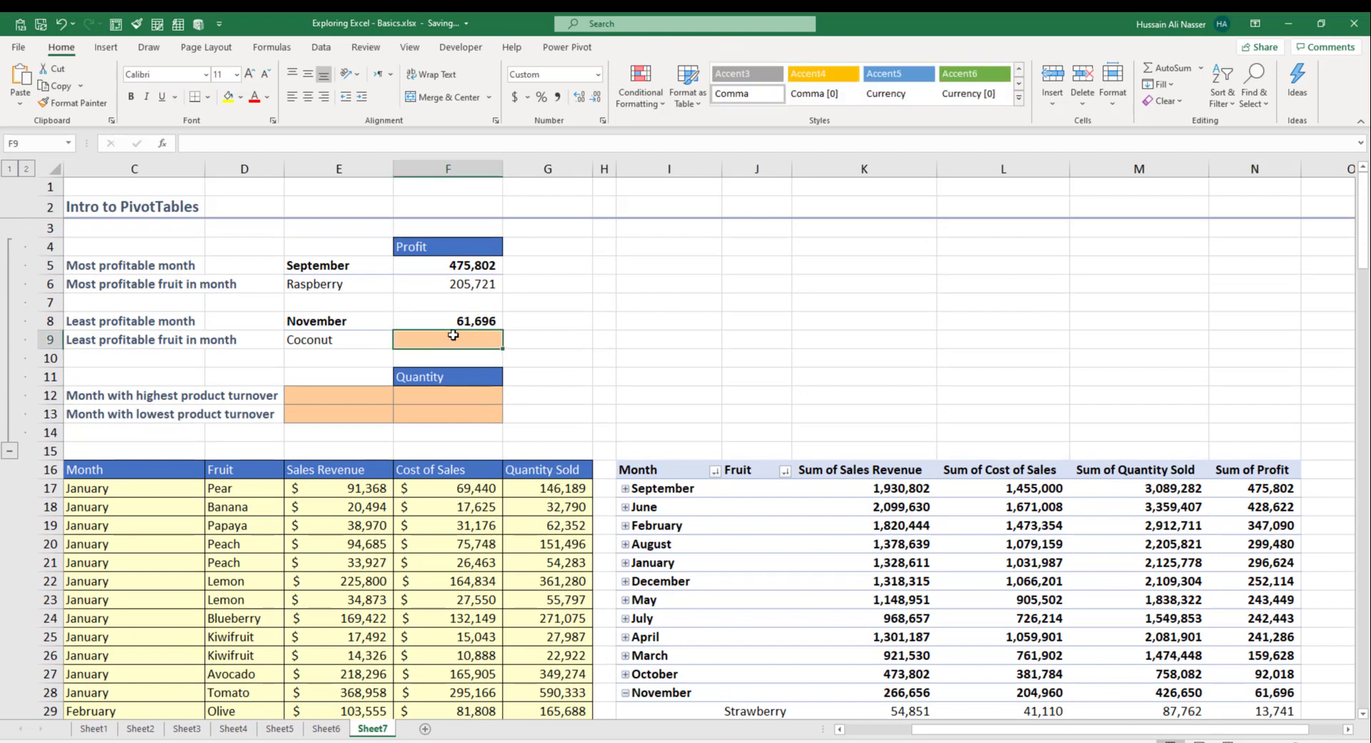
pyautogui.hotkey('ctrl', 'v')
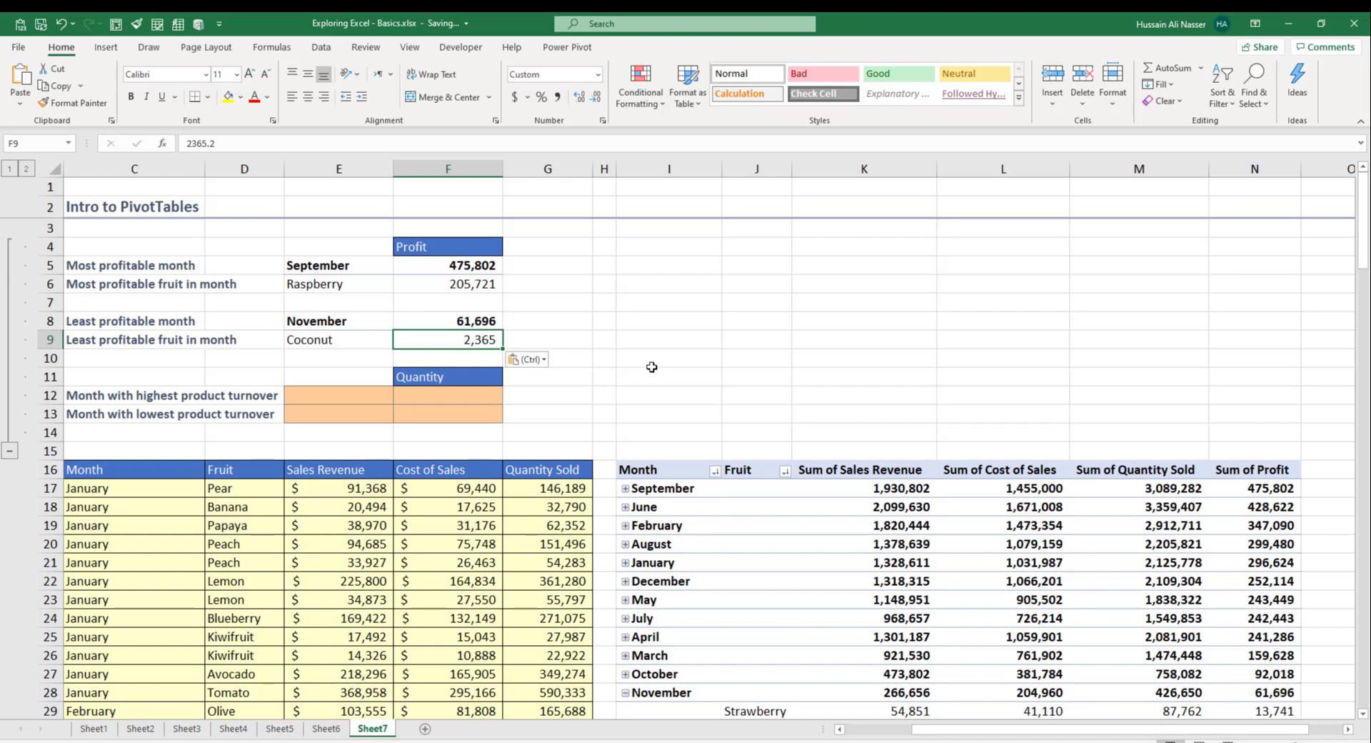
pyautogui.scroll(-1, 630, 635)
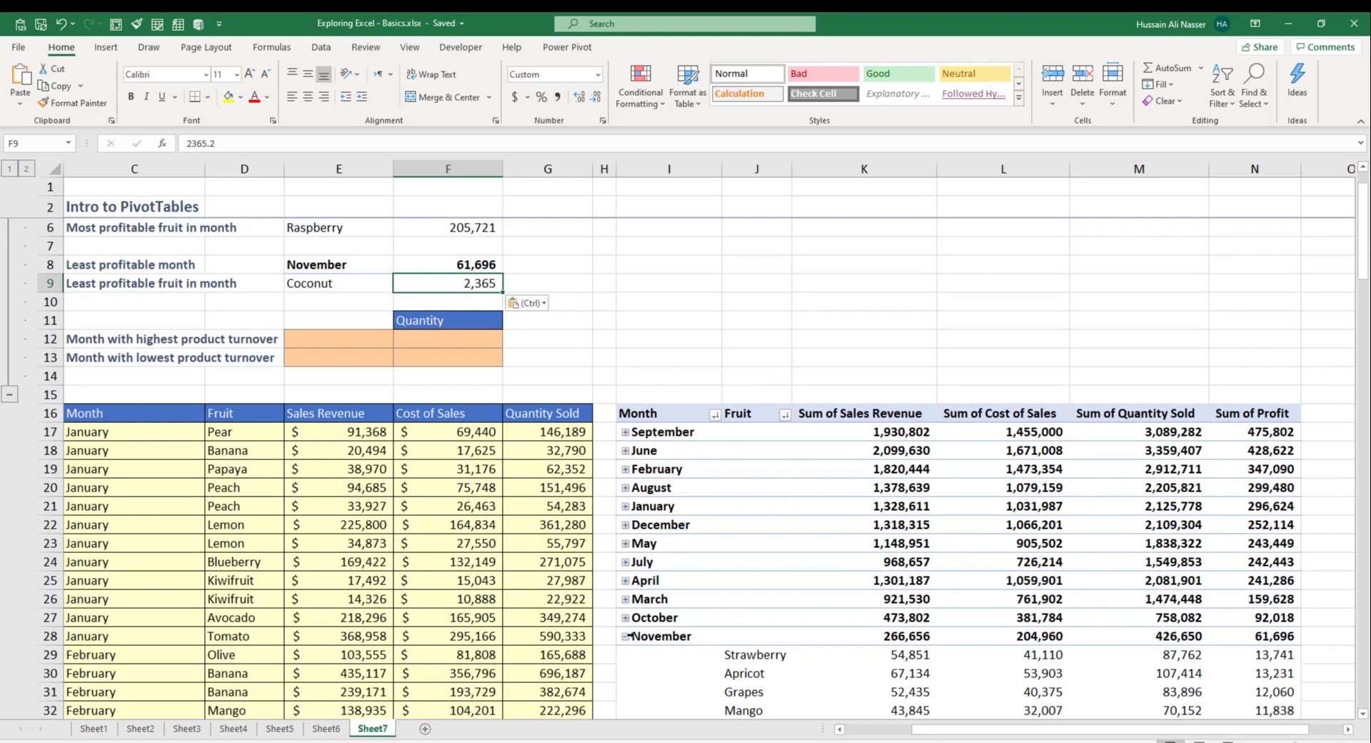
pyautogui.click(626, 637)
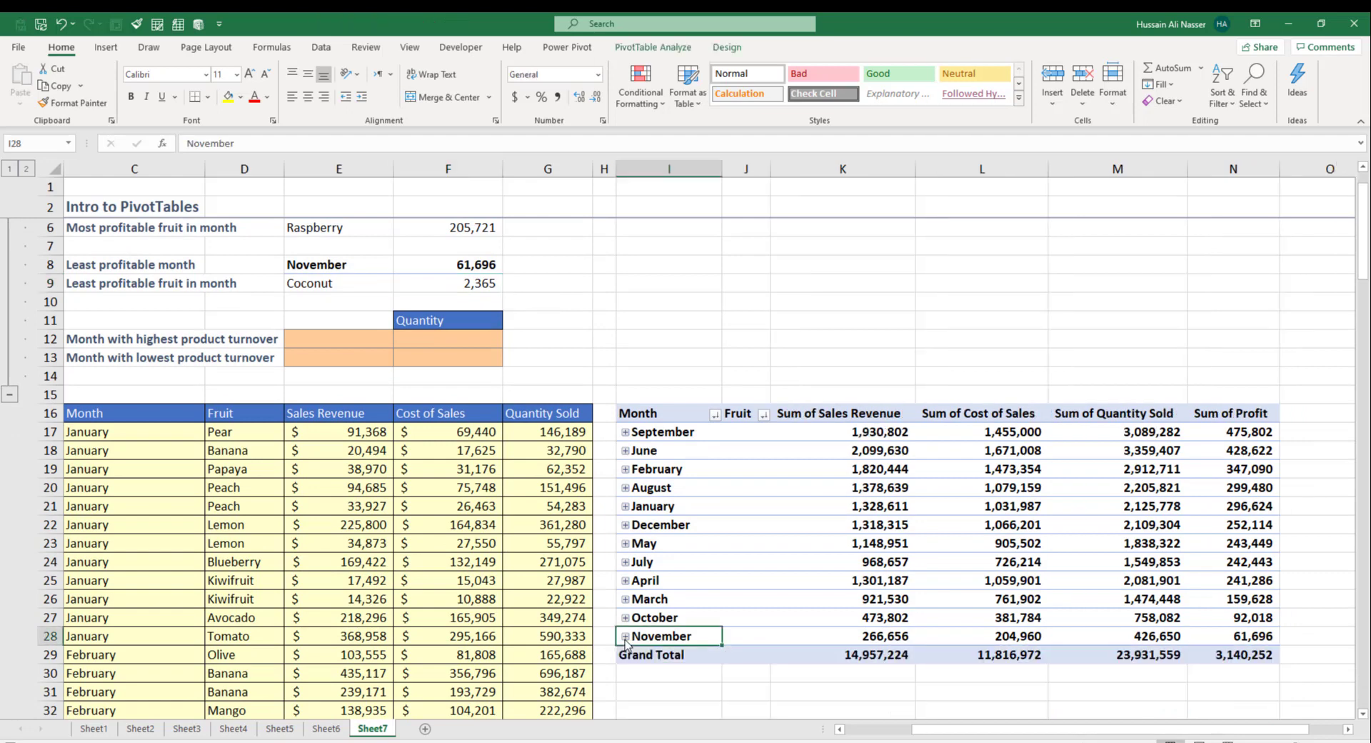
# Step: Sort the PivotTable months by Sum of Quantity Sold, largest to smallest
pyautogui.rightClick(1113, 428)
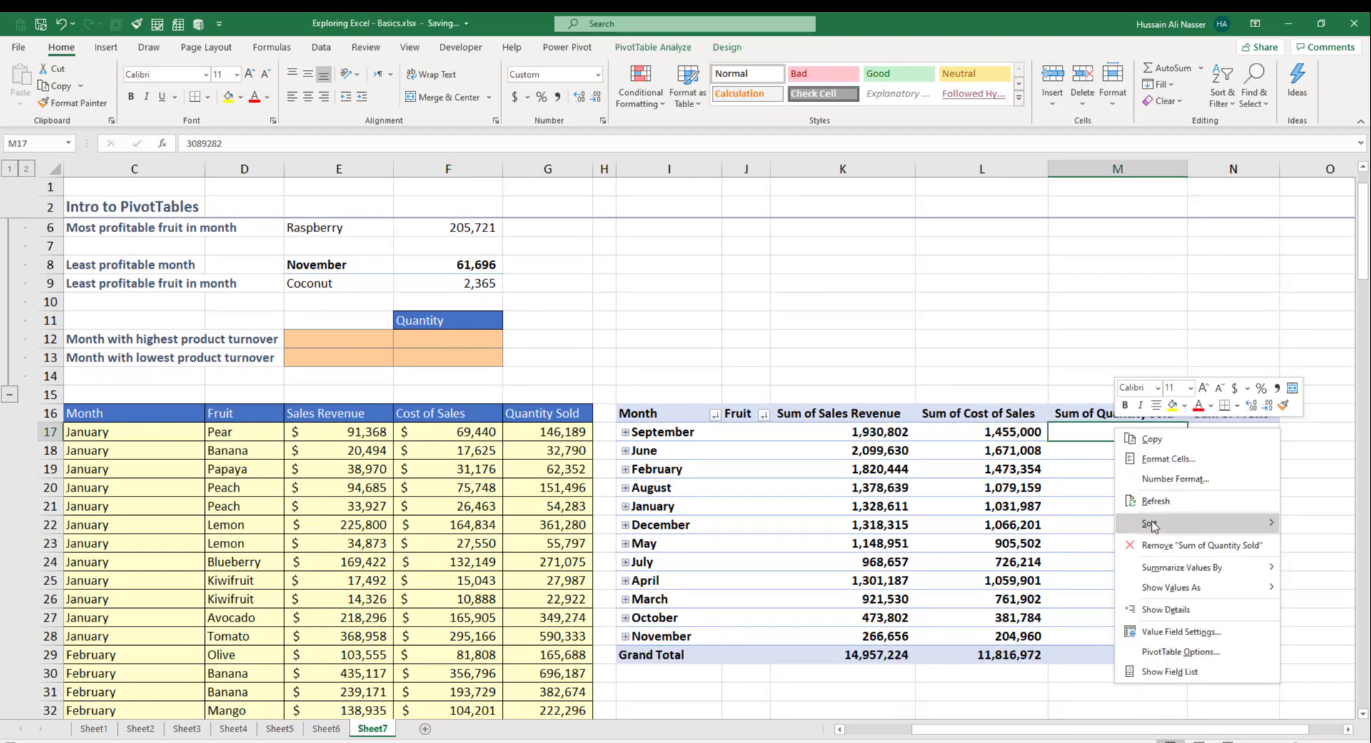
pyautogui.moveTo(1192, 532)
pyautogui.click(1054, 545)
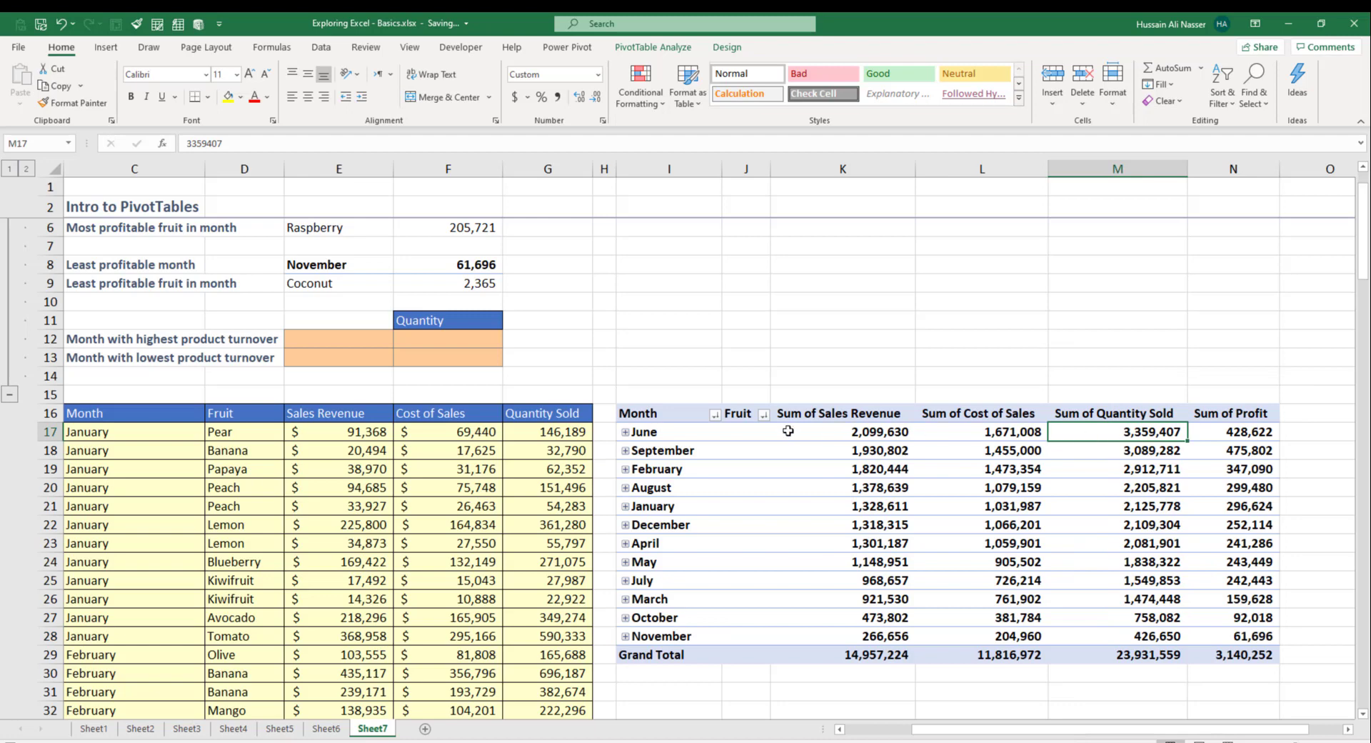
# Step: Copy June and its quantity 3,359,407 into the highest turnover answer cells E12:F12
pyautogui.click(660, 431)
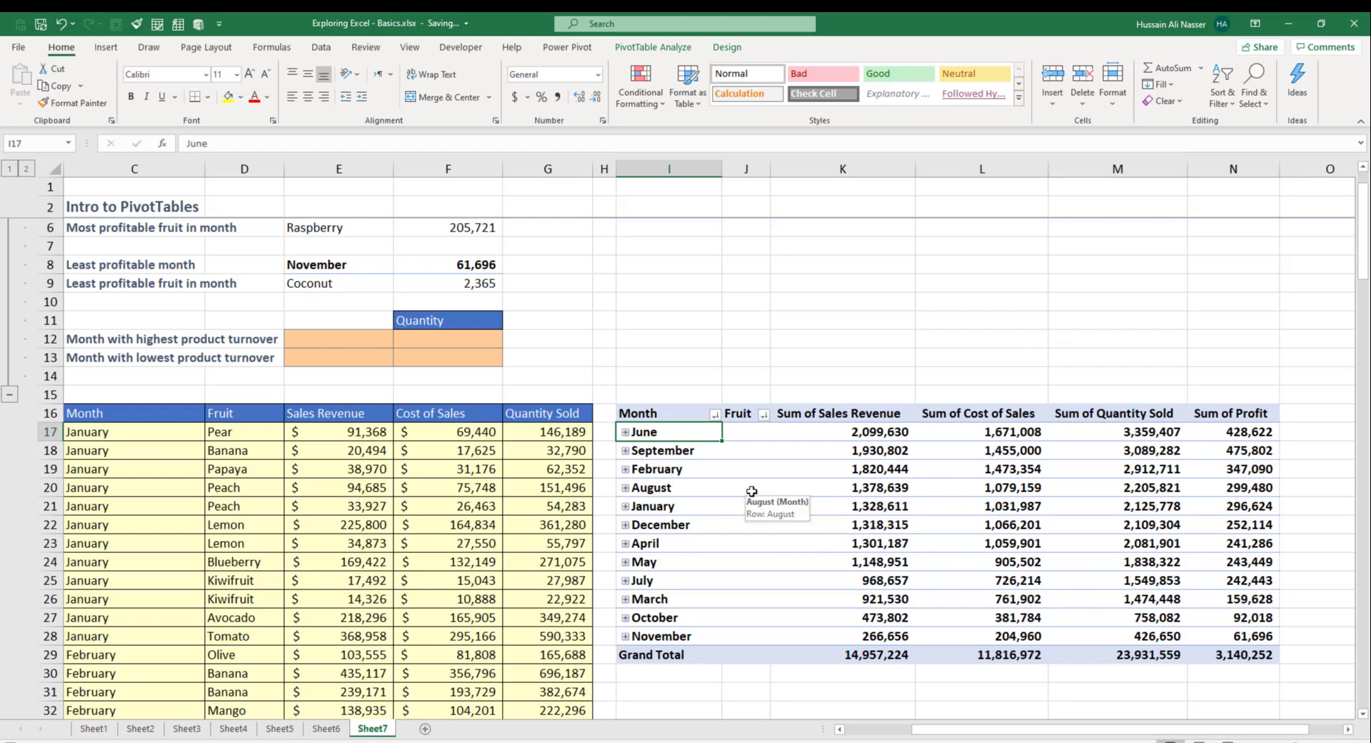
pyautogui.hotkey('ctrl', 'c')
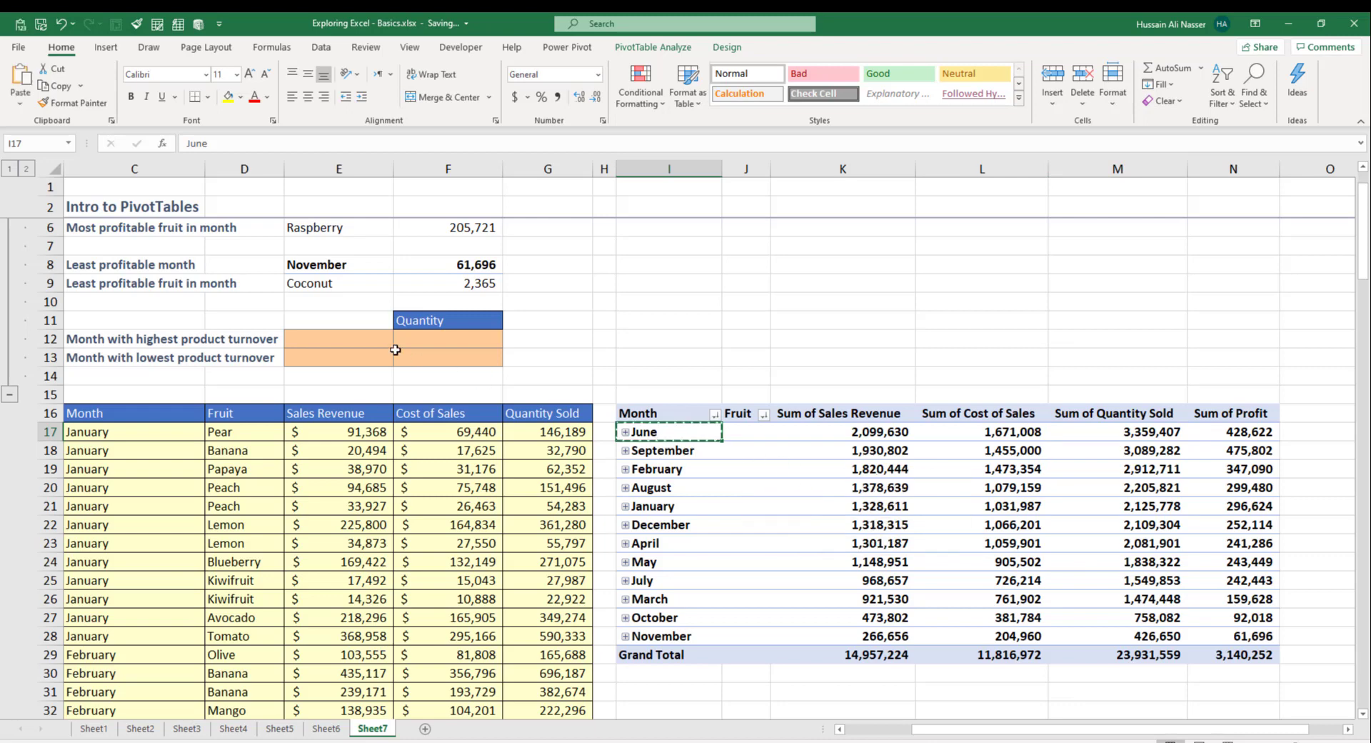
pyautogui.click(348, 341)
pyautogui.hotkey('ctrl', 'v')
pyautogui.click(1118, 431)
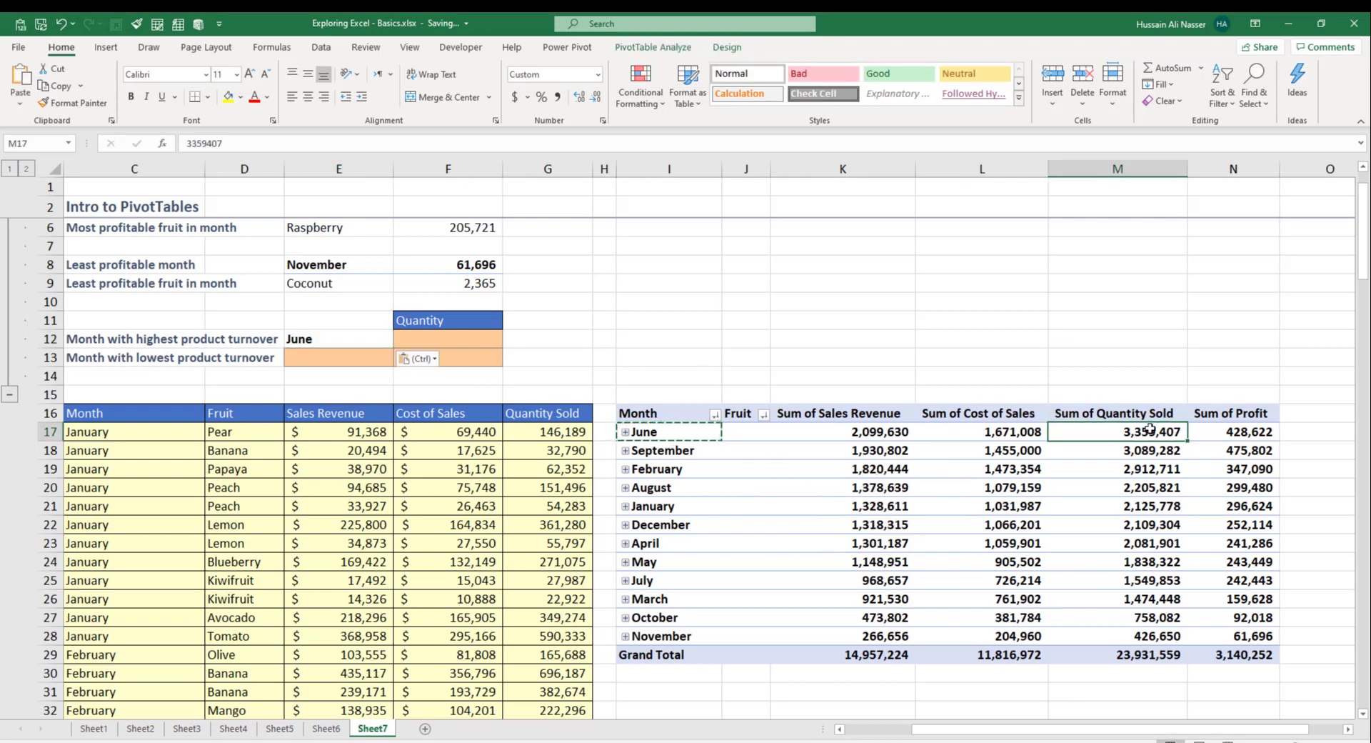
pyautogui.hotkey('ctrl', 'c')
pyautogui.click(472, 340)
pyautogui.hotkey('ctrl', 'v')
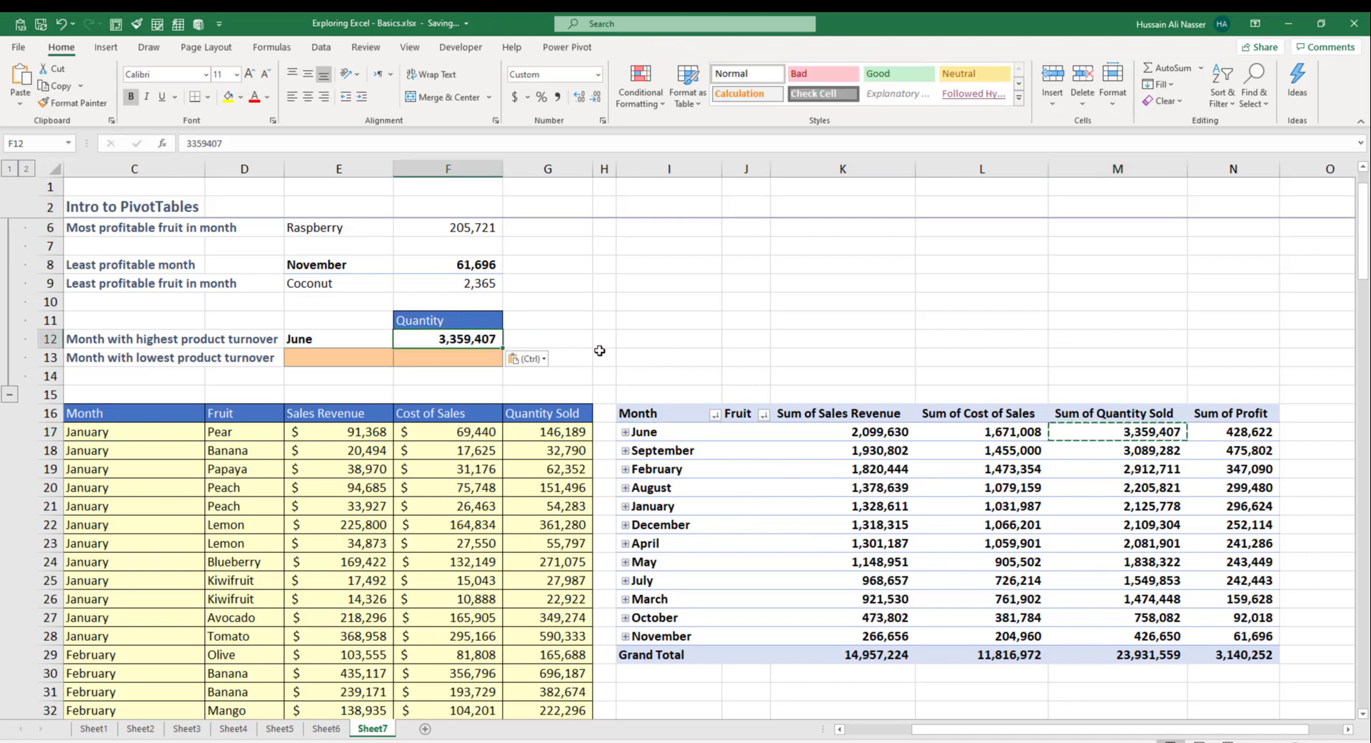
# Step: Copy November and its quantity 426,650 into the lowest turnover answer cells E13:F13
pyautogui.click(357, 357)
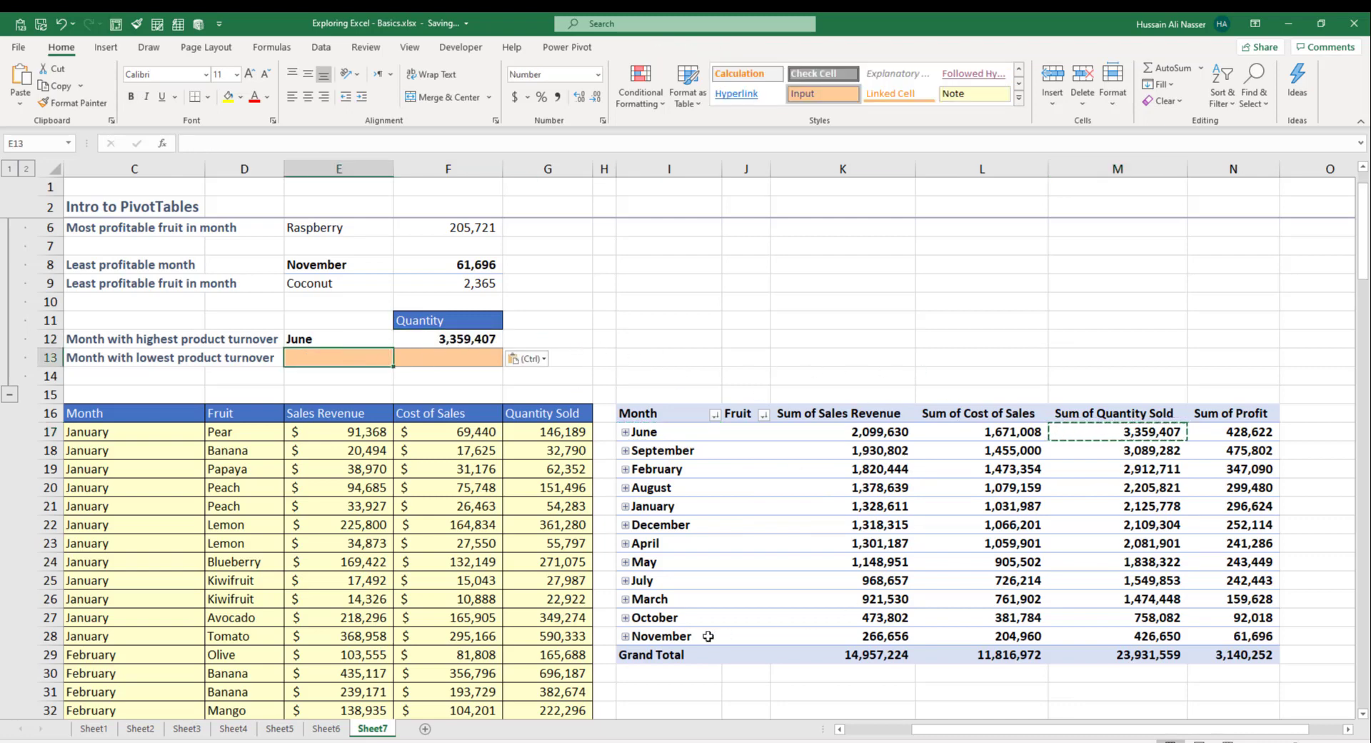
pyautogui.click(668, 635)
pyautogui.hotkey('ctrl', 'c')
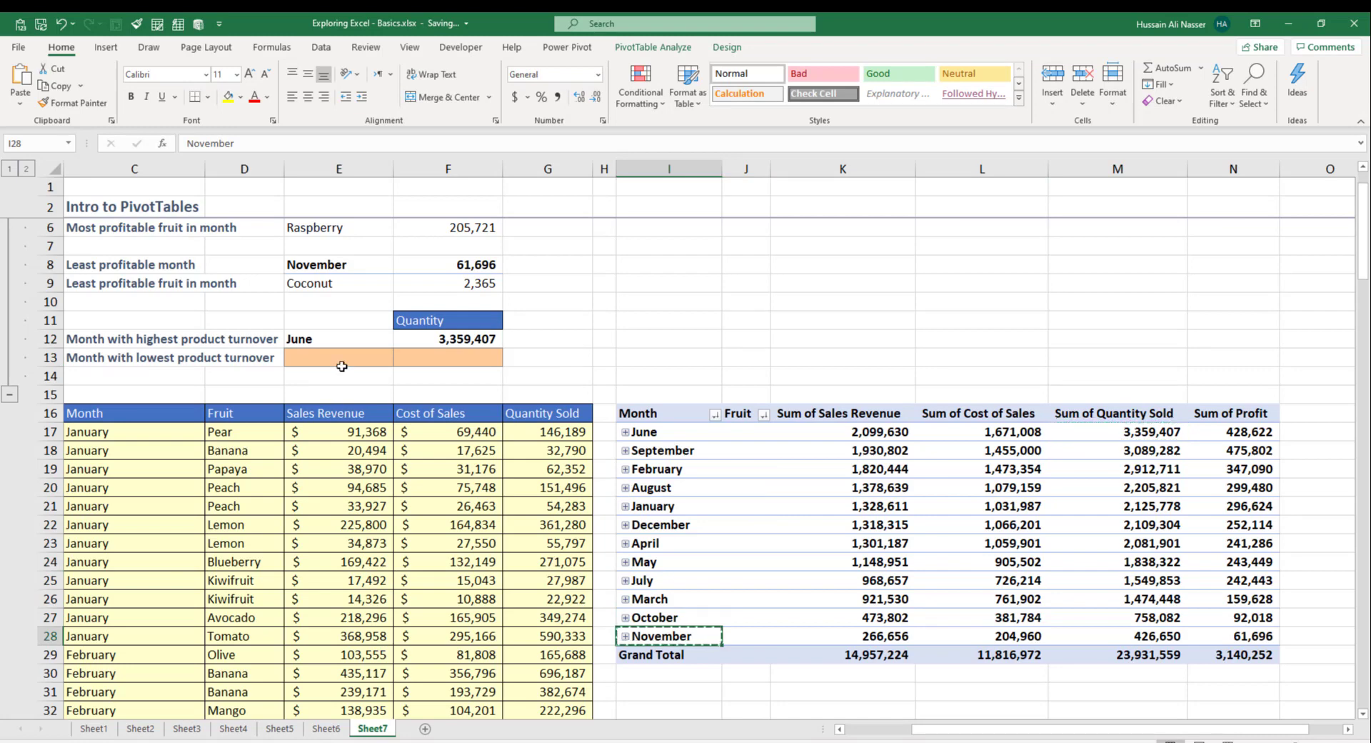
pyautogui.click(349, 356)
pyautogui.hotkey('ctrl', 'v')
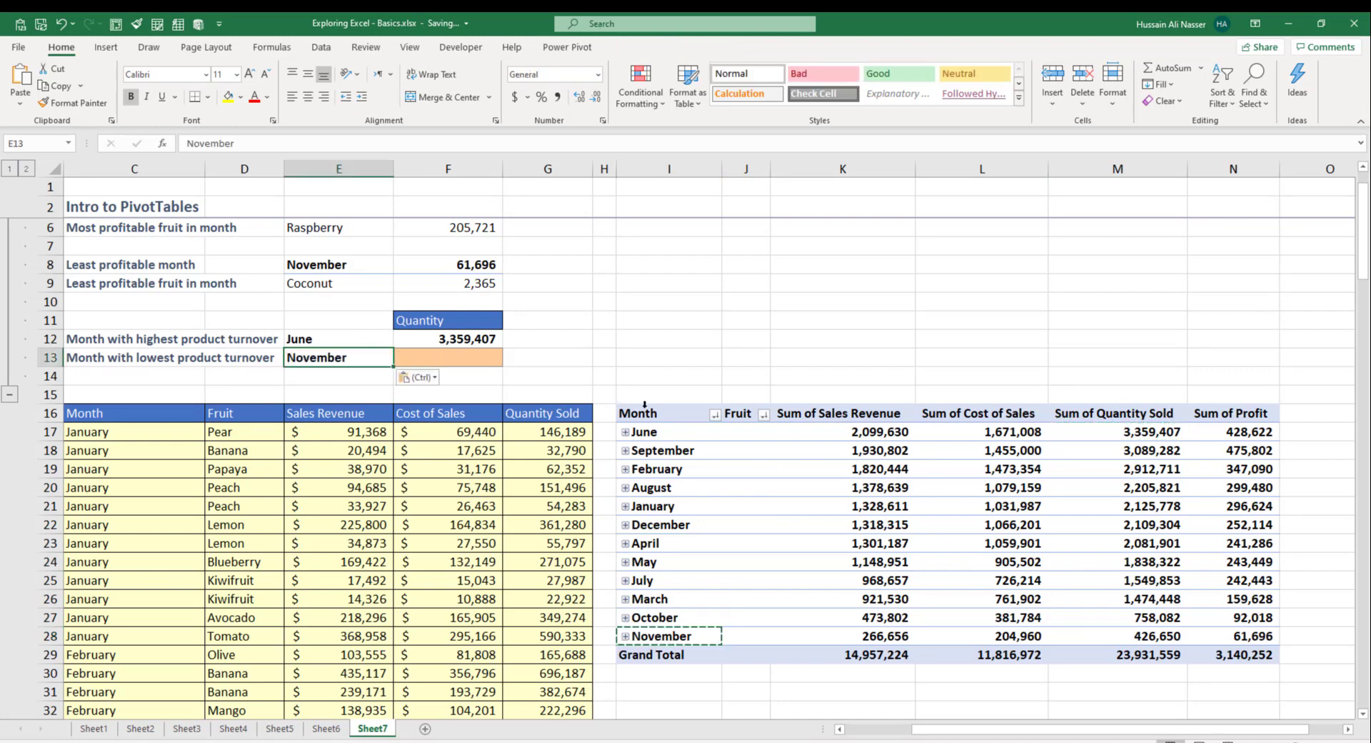
pyautogui.click(1157, 635)
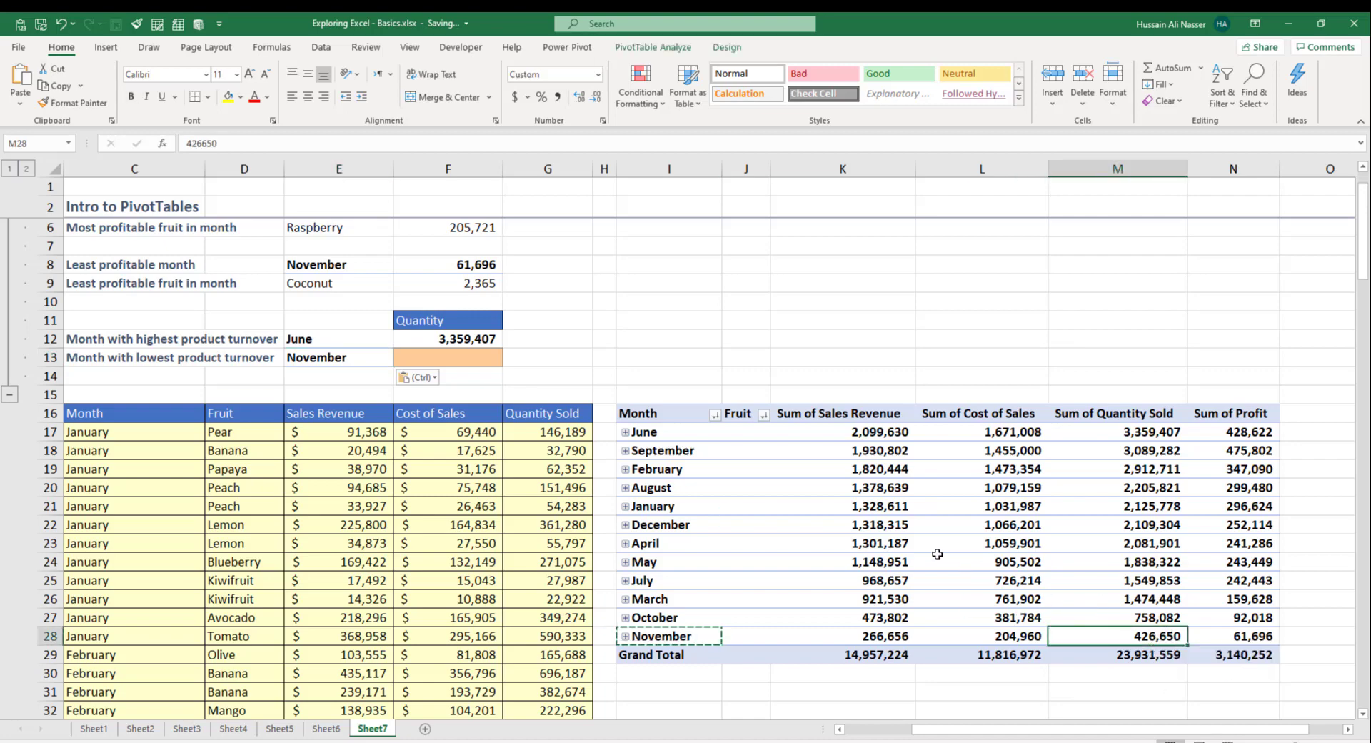
pyautogui.hotkey('ctrl', 'c')
pyautogui.click(472, 358)
pyautogui.hotkey('ctrl', 'v')
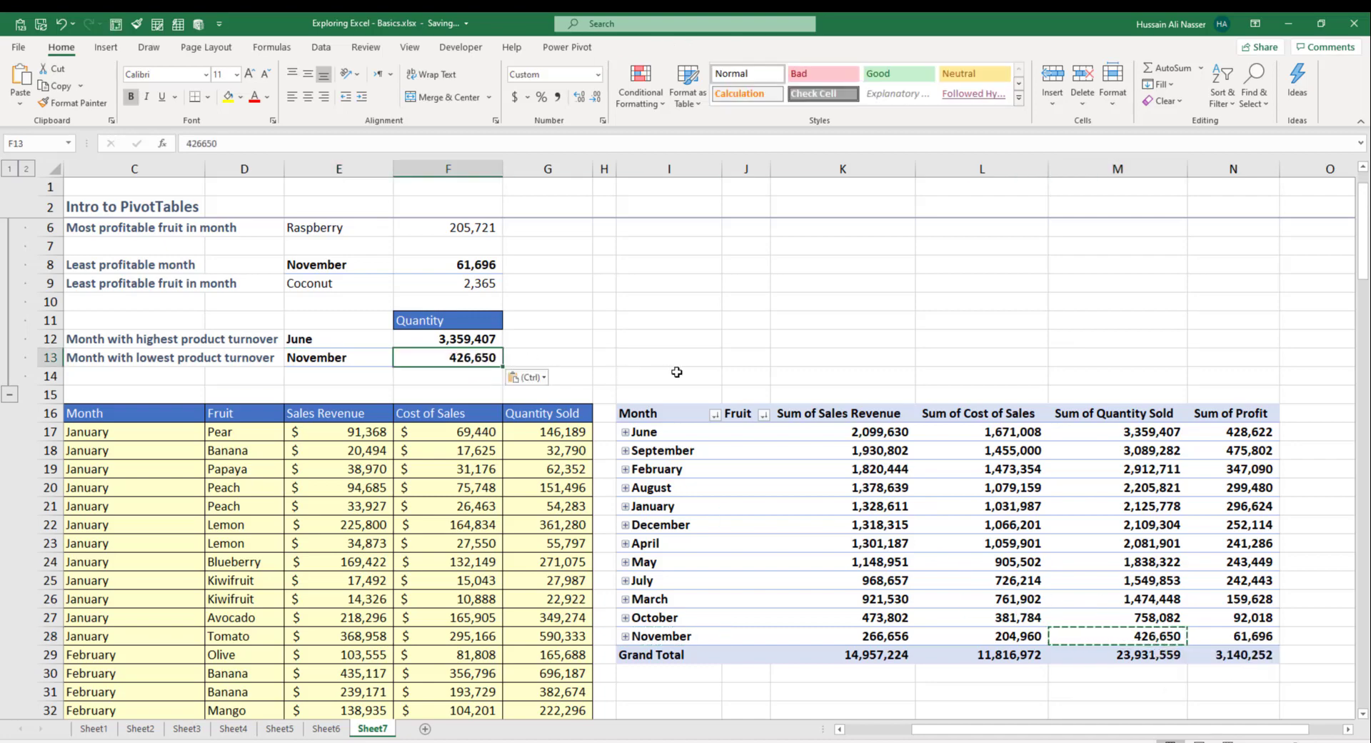